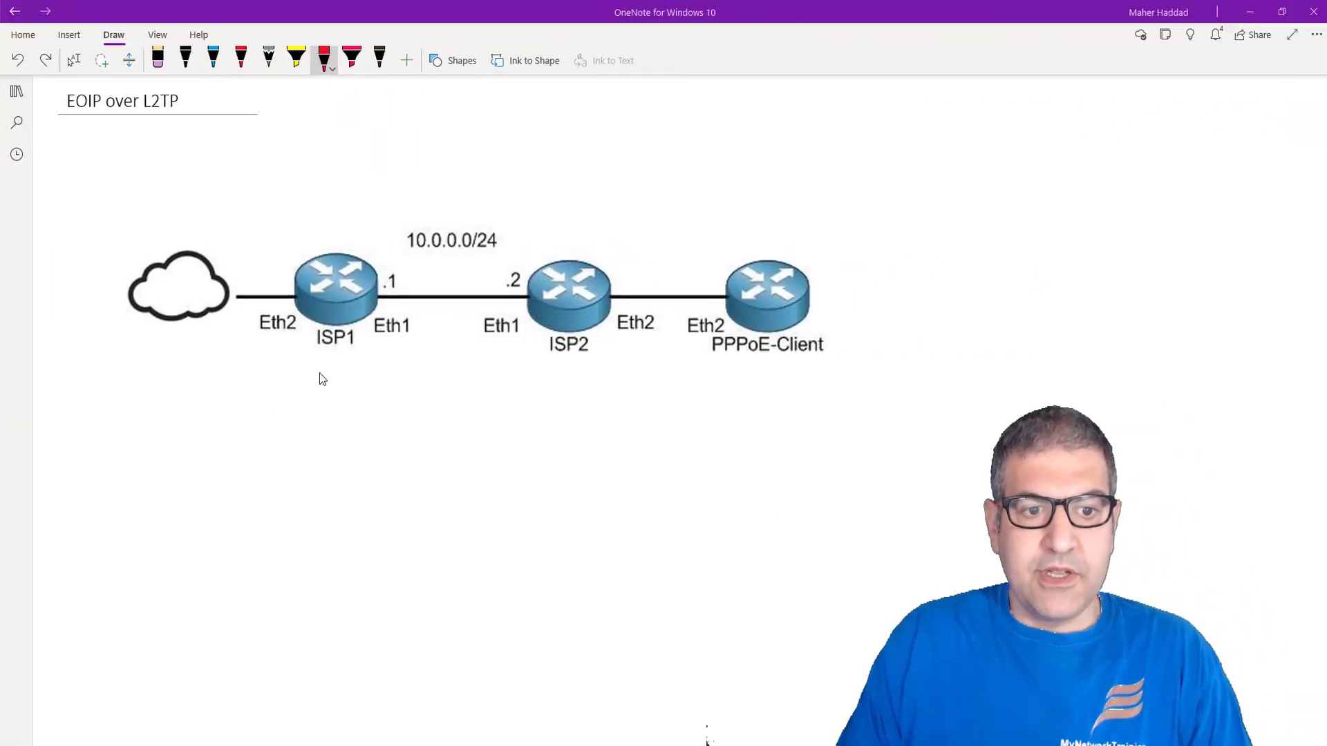
# Draw a red up arrow beneath ISP1, then undo the stray down arrow drawn above ISP2.
pyautogui.click(320, 376)
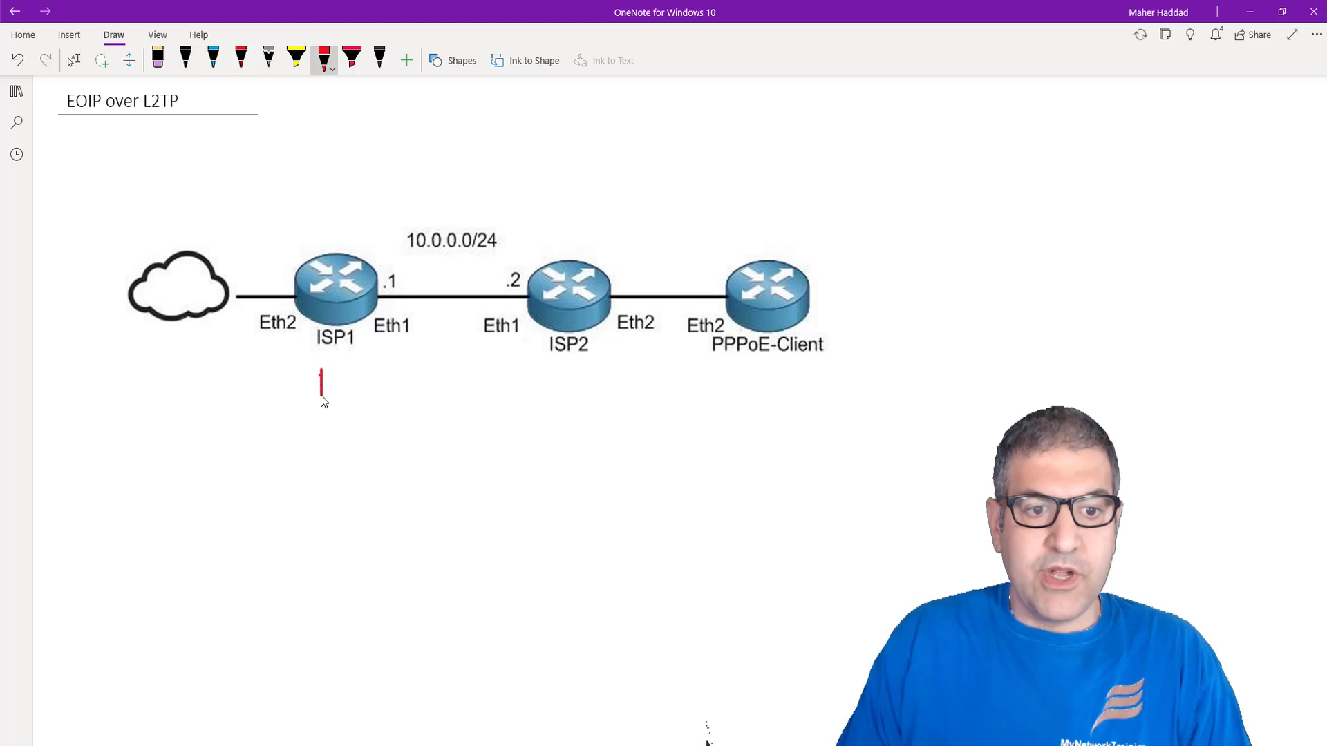
pyautogui.moveTo(312, 379)
pyautogui.mouseDown()
pyautogui.moveTo(317, 367)
pyautogui.moveTo(334, 379)
pyautogui.mouseUp()
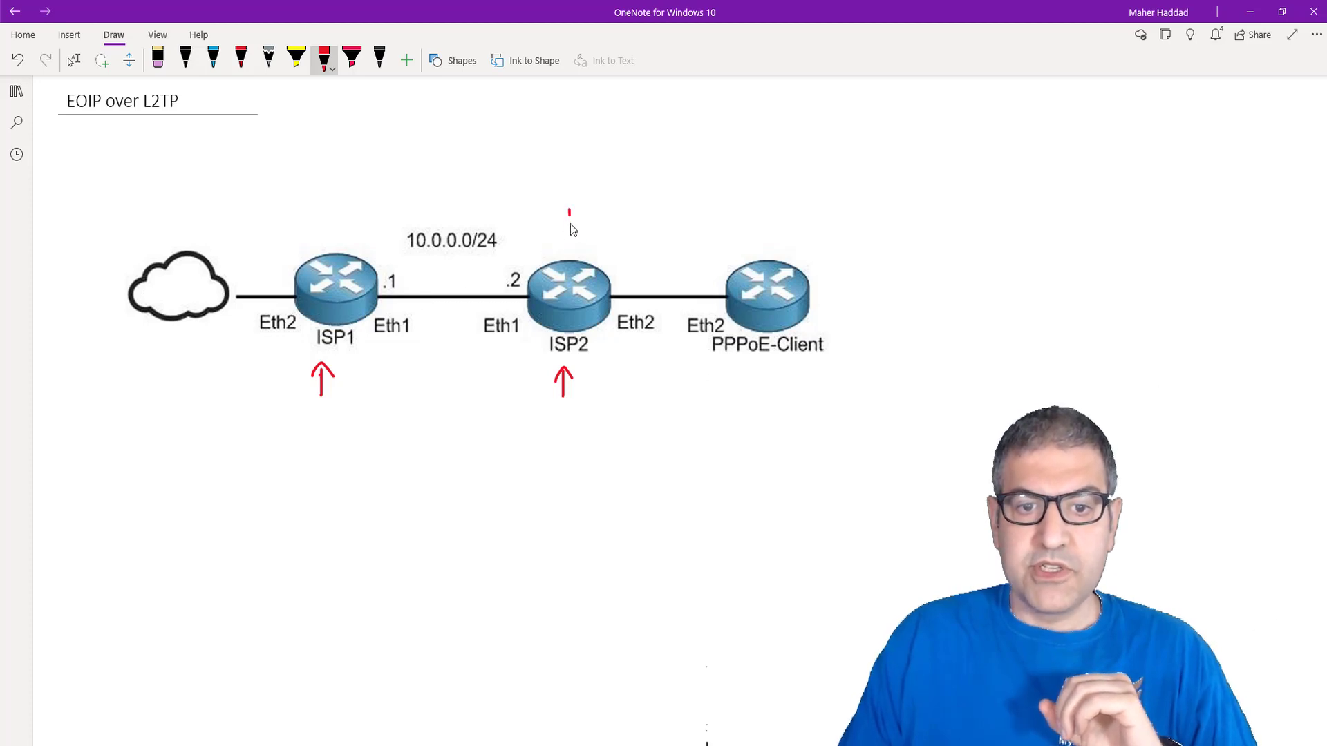
pyautogui.moveTo(568, 242); pyautogui.dragTo(585, 219)
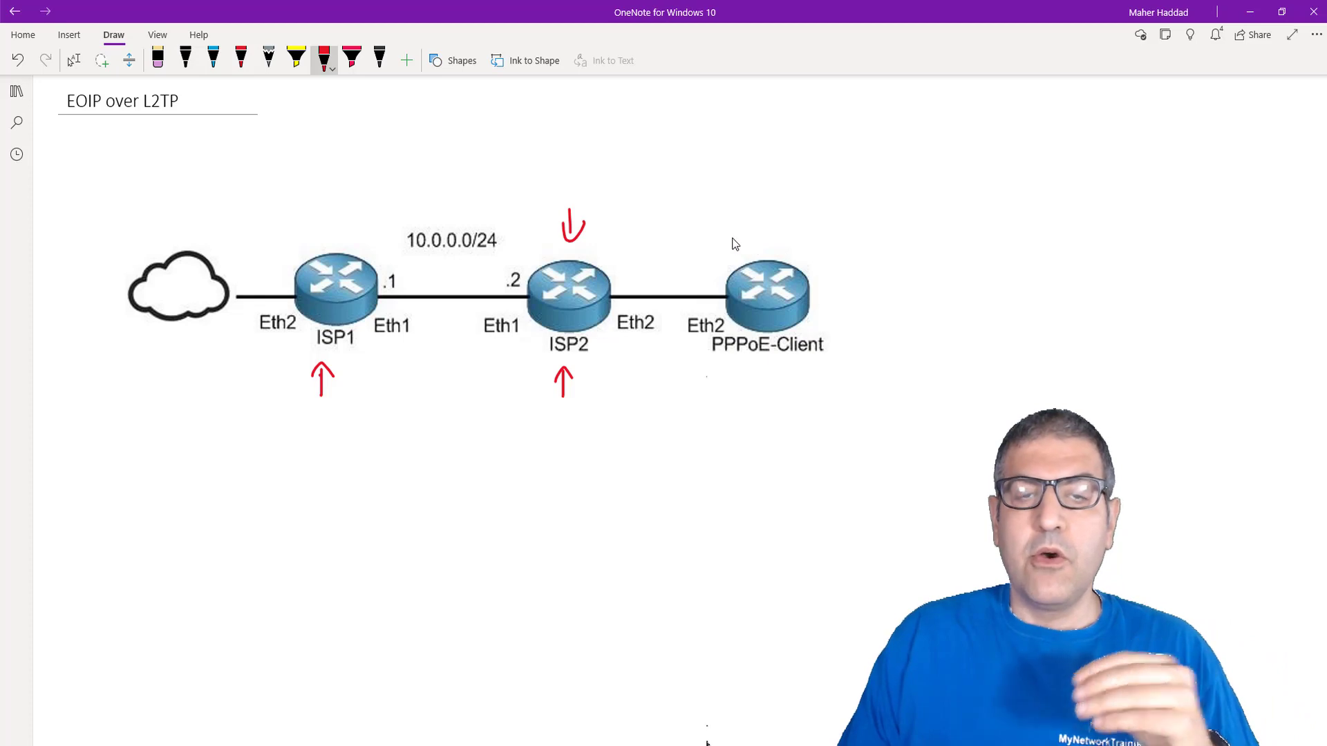
pyautogui.hotkey('ctrl', 'z')
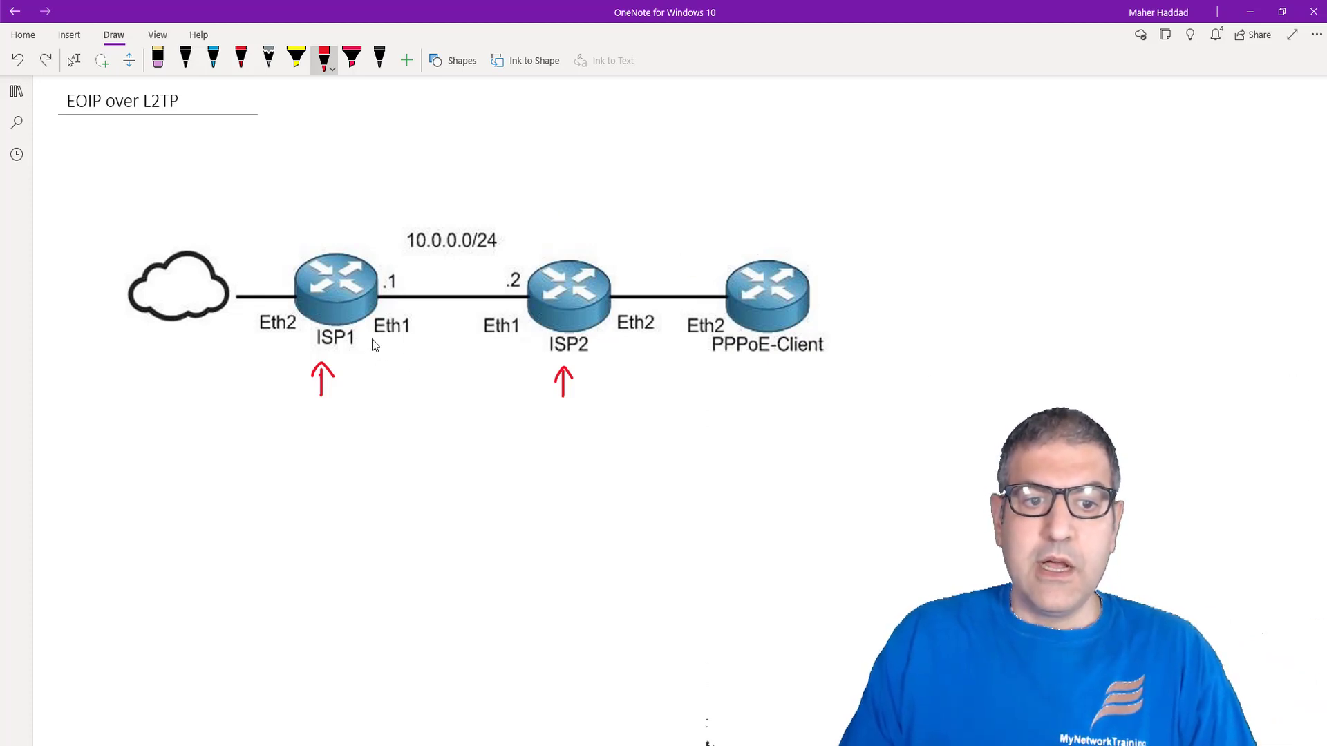
# Draw a red bracket under the ISP1–ISP2 link and label it L2TP.
pyautogui.moveTo(370, 341); pyautogui.dragTo(520, 360)
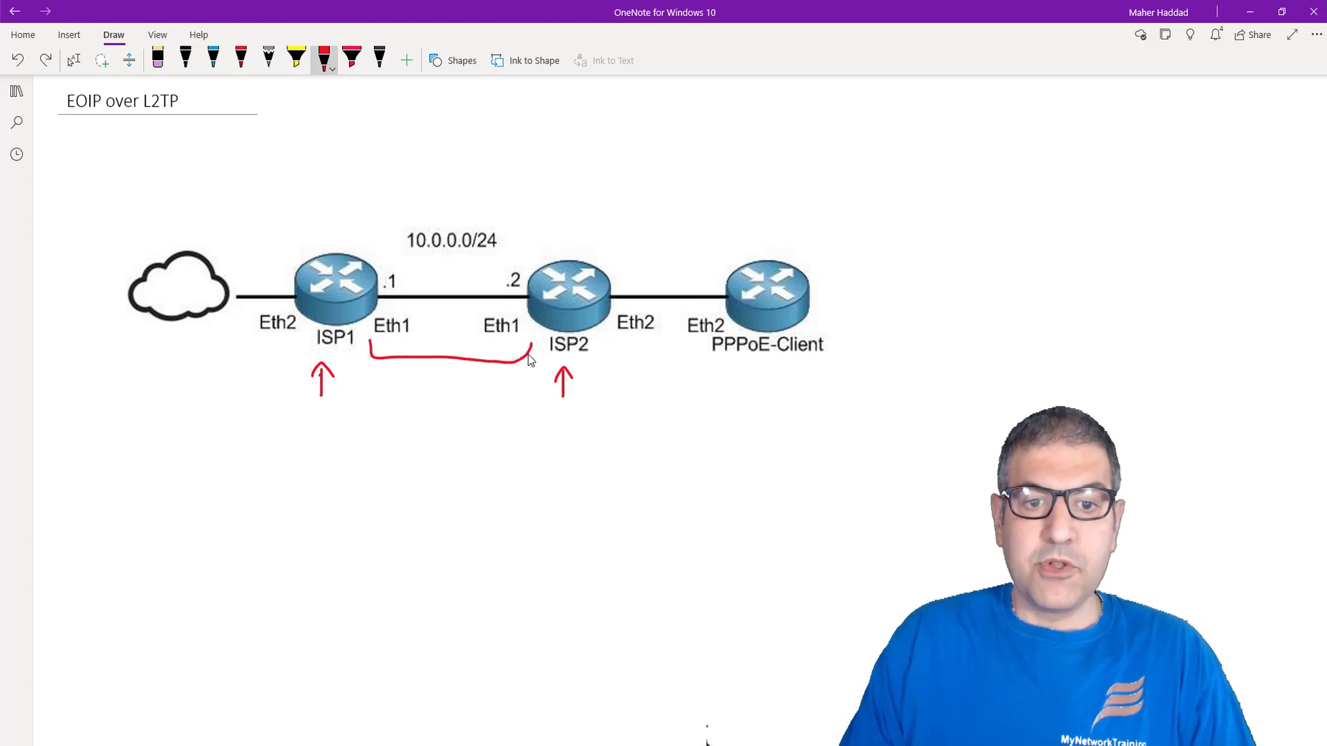
pyautogui.moveTo(412, 377)
pyautogui.mouseDown()
pyautogui.moveTo(437, 399)
pyautogui.moveTo(456, 378)
pyautogui.mouseUp()
pyautogui.moveTo(448, 379)
pyautogui.mouseDown()
pyautogui.moveTo(449, 400)
pyautogui.moveTo(468, 389)
pyautogui.mouseUp()
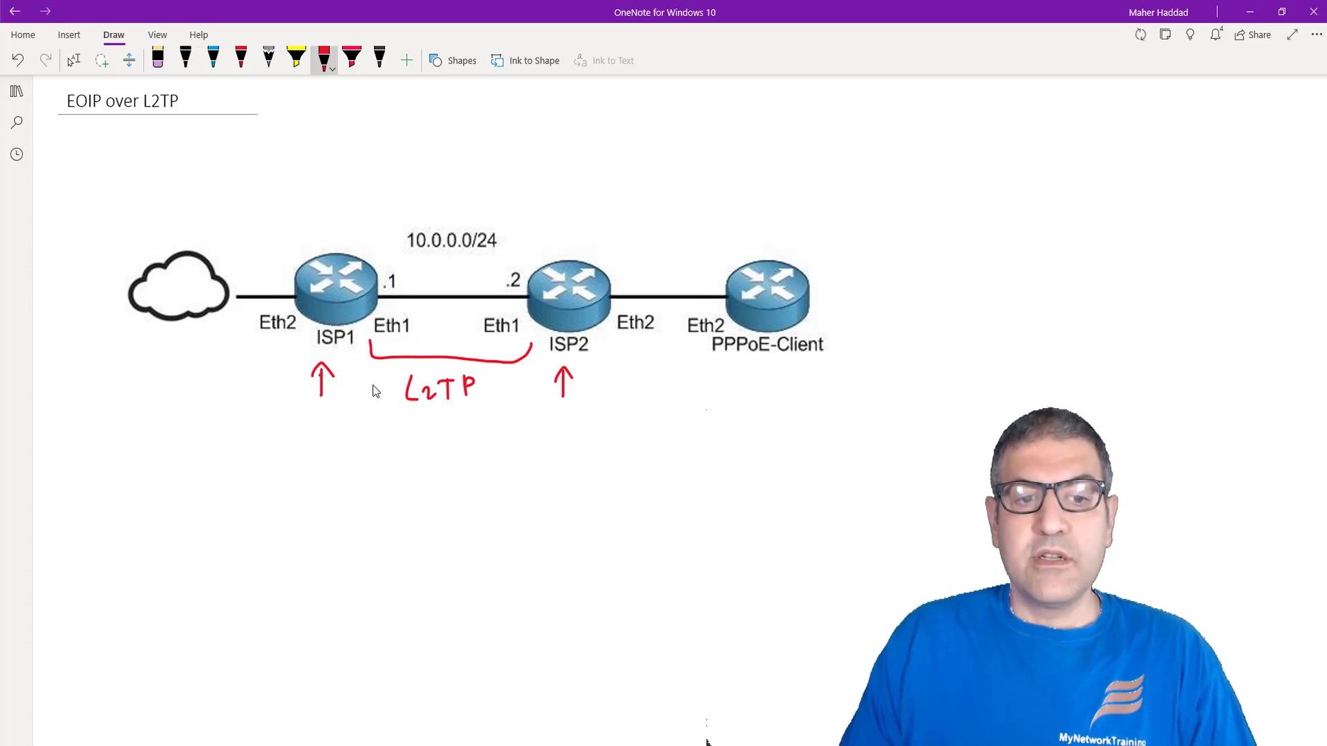
# Add a second red bracket below the L2TP label, write EOIP and bracket it.
pyautogui.moveTo(369, 381)
pyautogui.mouseDown()
pyautogui.moveTo(367, 408)
pyautogui.moveTo(457, 432)
pyautogui.moveTo(519, 397)
pyautogui.mouseUp()
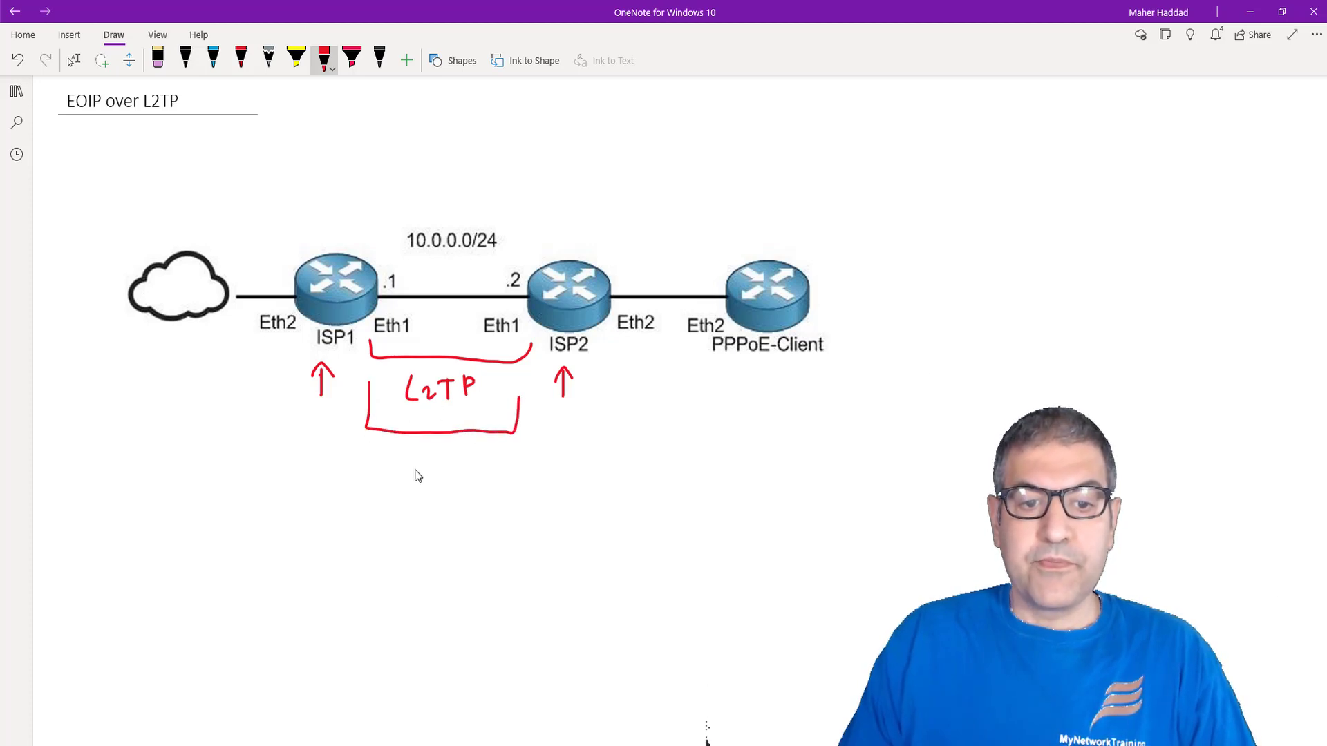
pyautogui.moveTo(418, 463)
pyautogui.mouseDown()
pyautogui.moveTo(407, 472)
pyautogui.moveTo(439, 481)
pyautogui.mouseUp()
pyautogui.moveTo(449, 461)
pyautogui.mouseDown()
pyautogui.moveTo(450, 480)
pyautogui.moveTo(457, 459)
pyautogui.moveTo(456, 470)
pyautogui.mouseUp()
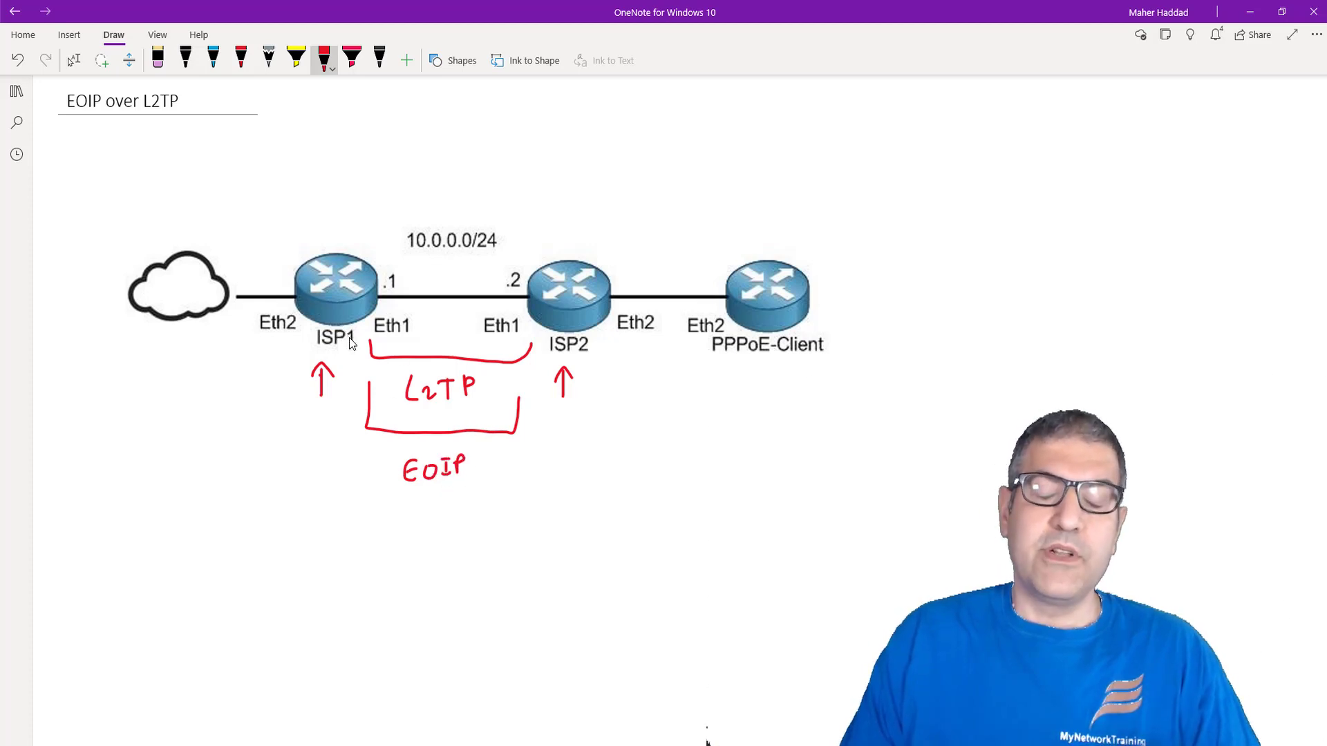
pyautogui.moveTo(394, 477)
pyautogui.mouseDown()
pyautogui.moveTo(415, 498)
pyautogui.moveTo(469, 486)
pyautogui.mouseUp()
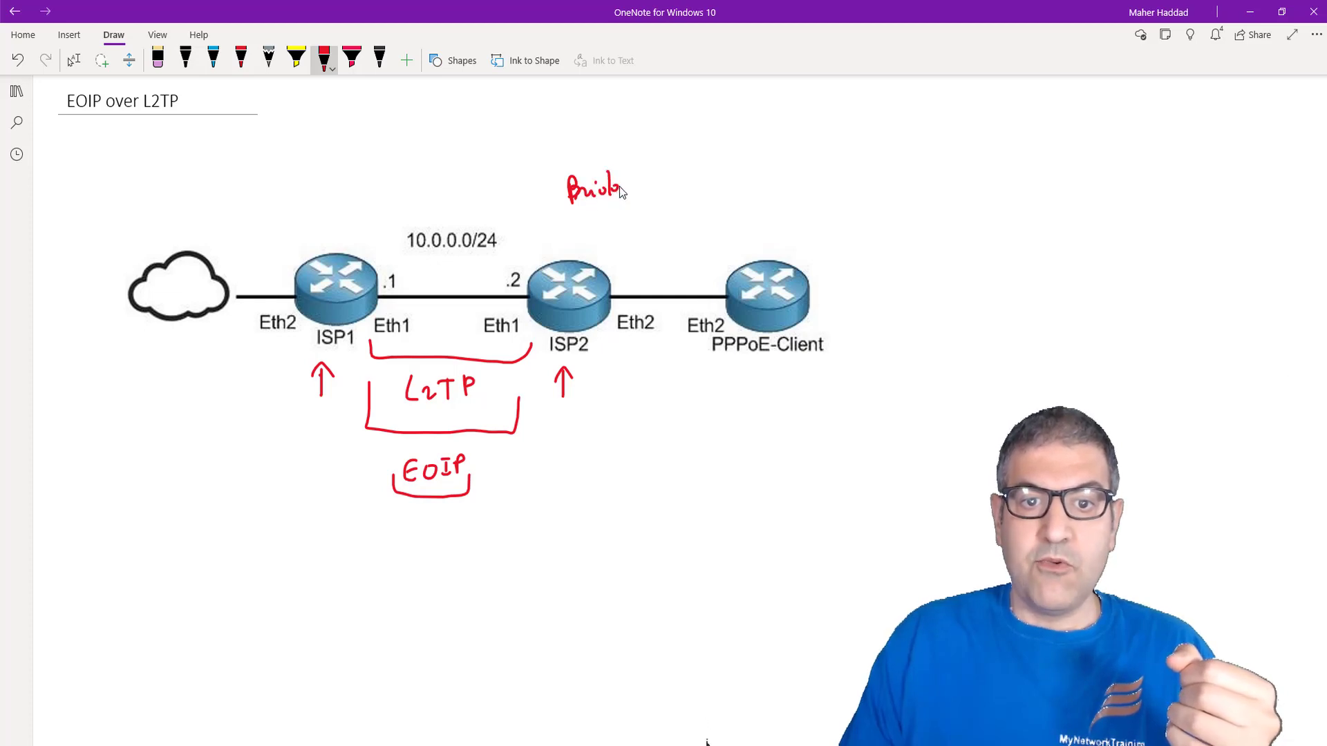
# Write Bridge, EOIP and Eth2 above ISP2, with a red line from EOIP looping around ISP2.
pyautogui.moveTo(618, 185); pyautogui.dragTo(618, 206)
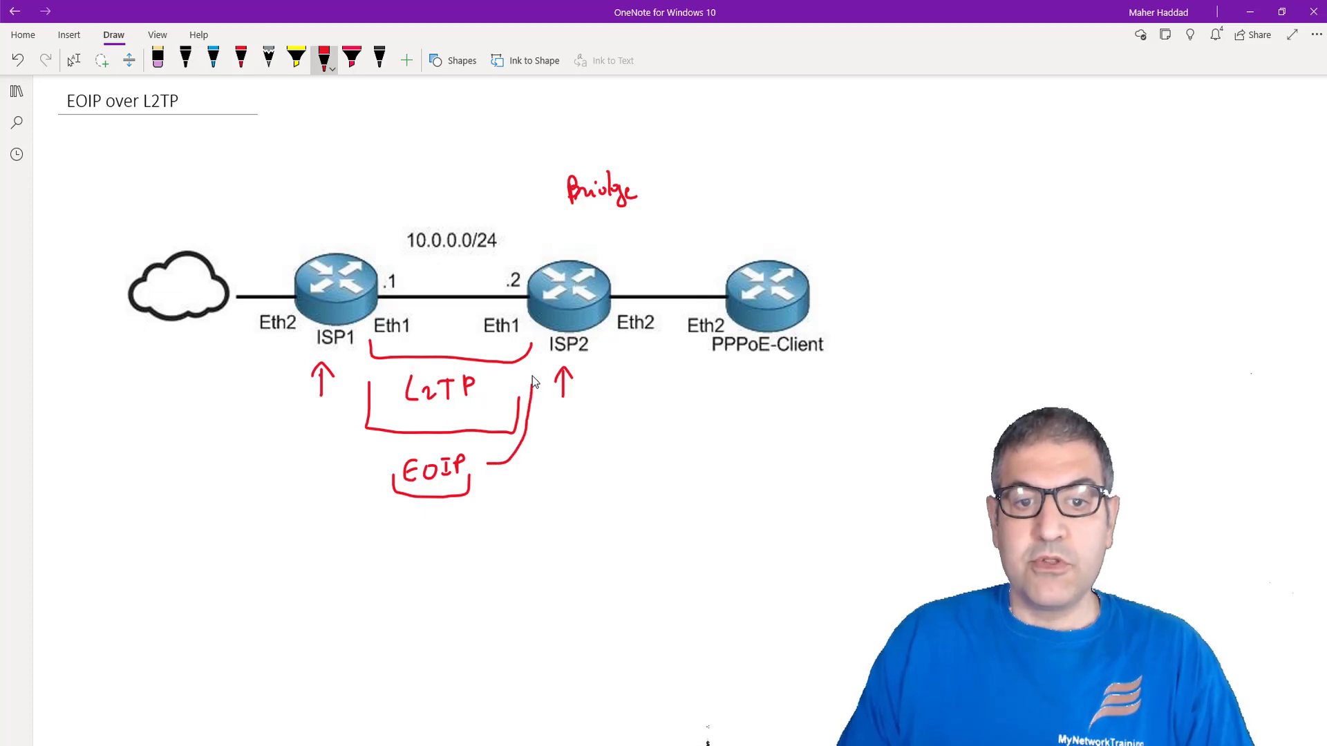
pyautogui.moveTo(532, 376); pyautogui.dragTo(543, 270)
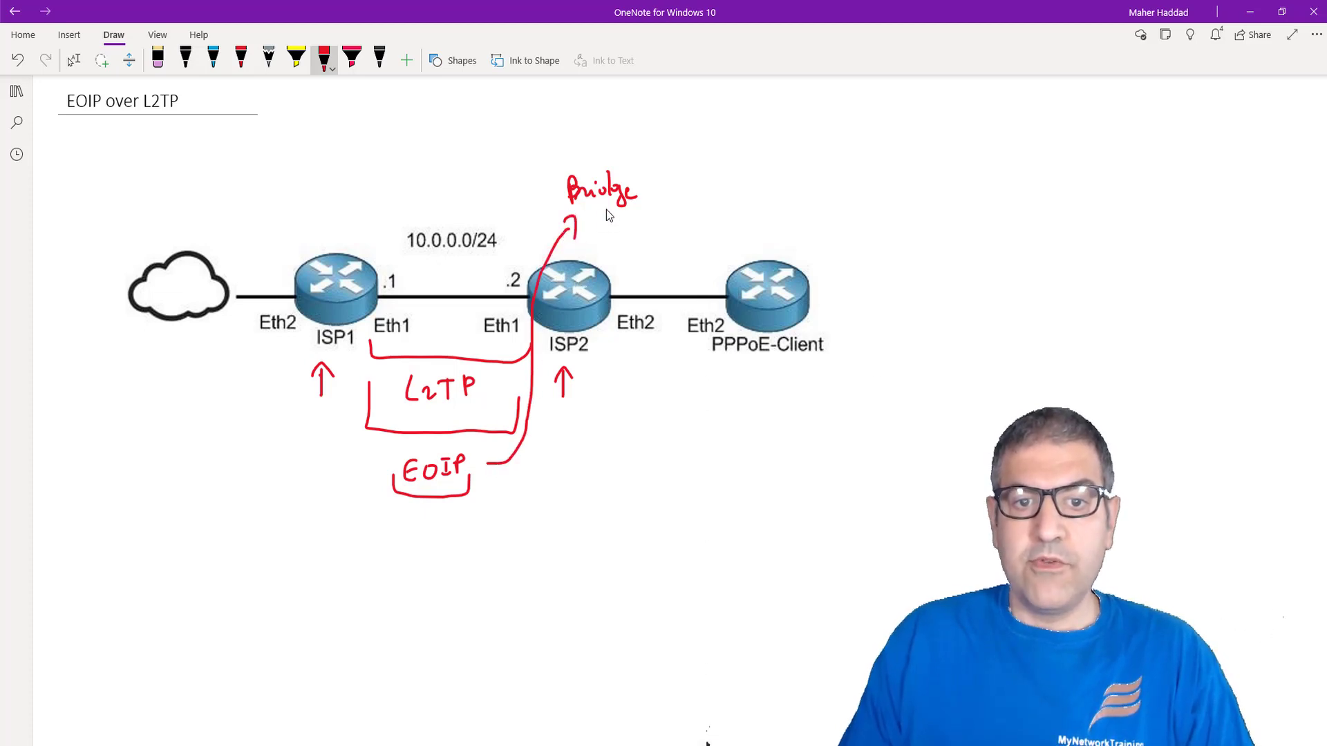
pyautogui.moveTo(599, 213); pyautogui.dragTo(634, 212)
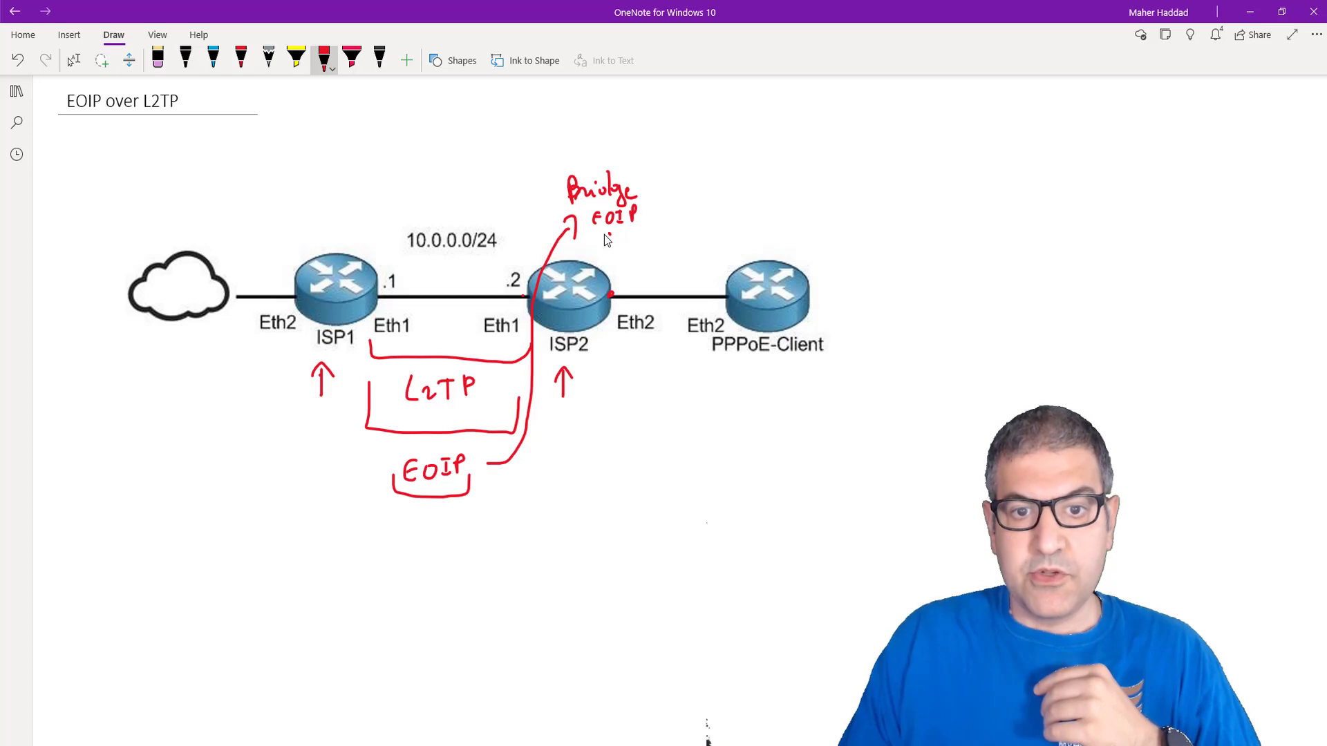
pyautogui.moveTo(623, 237); pyautogui.dragTo(646, 245)
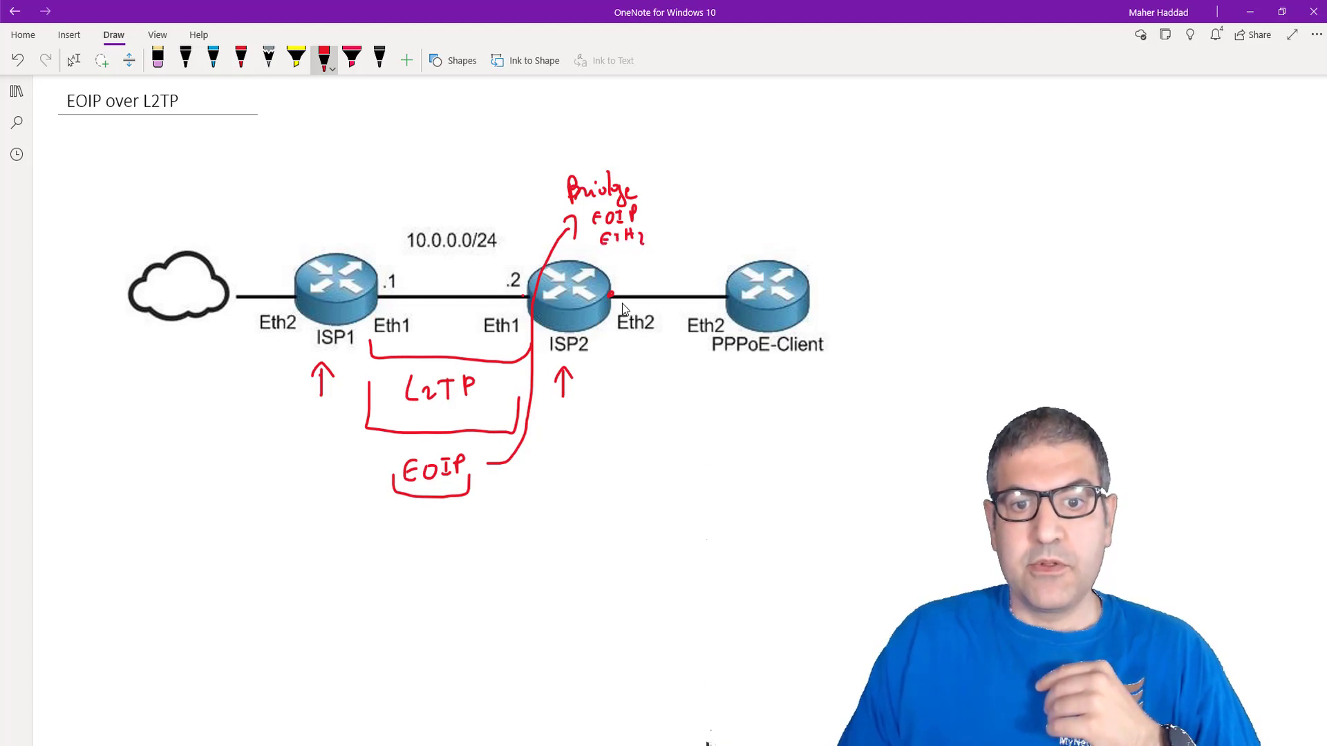
pyautogui.moveTo(547, 258)
pyautogui.mouseDown()
pyautogui.moveTo(509, 270)
pyautogui.moveTo(499, 299)
pyautogui.mouseUp()
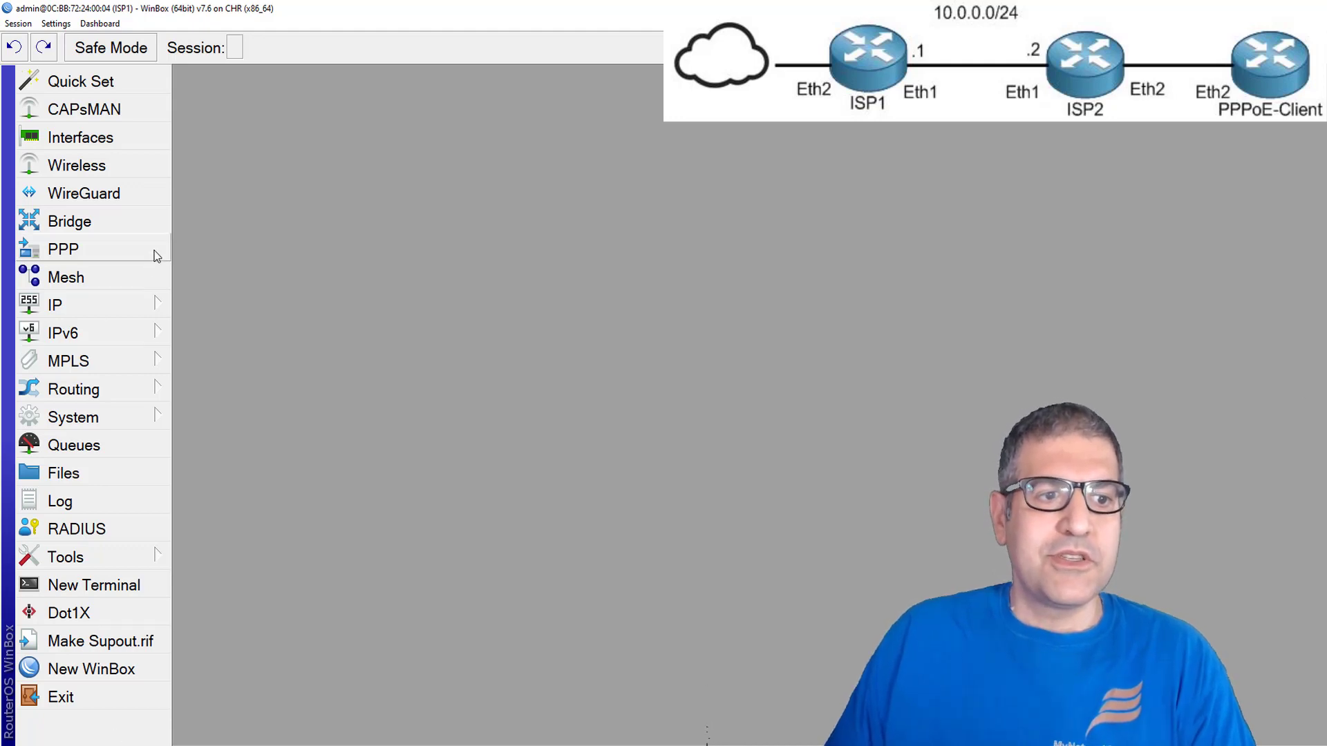
pyautogui.click(147, 304)
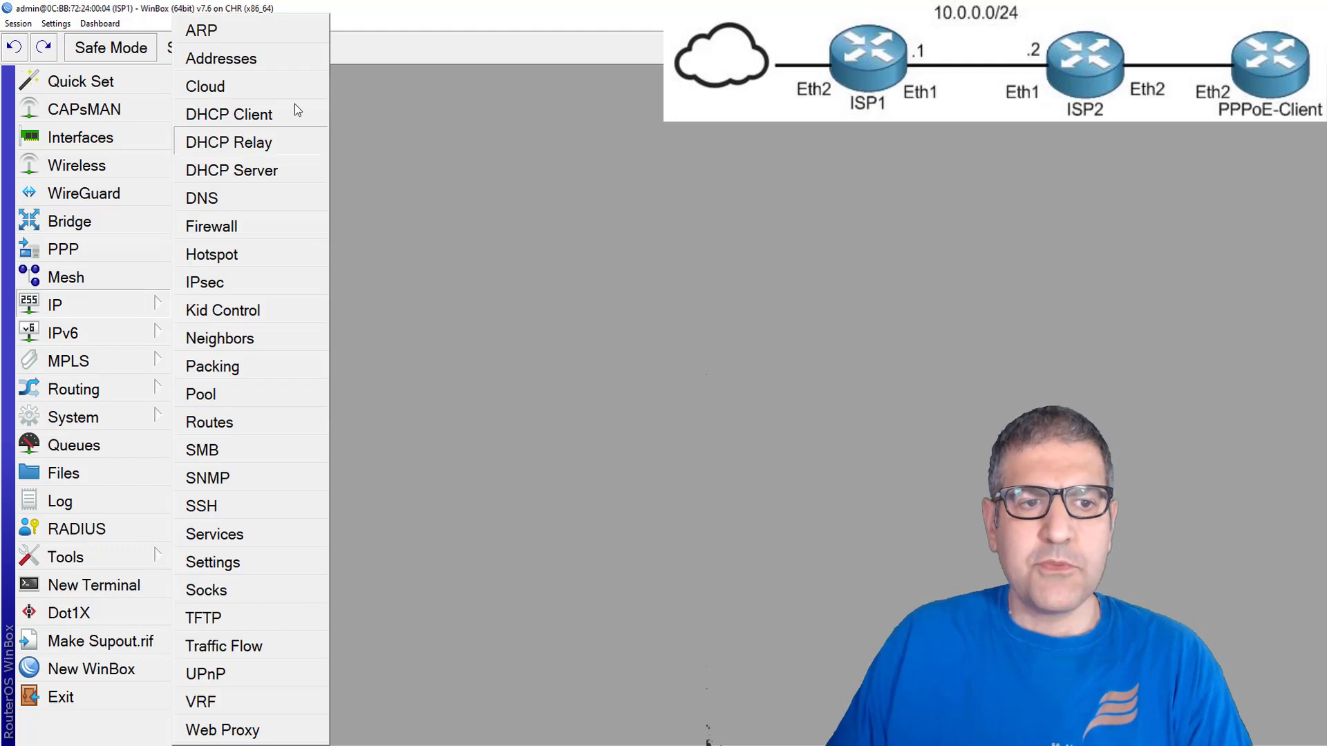
pyautogui.click(281, 57)
pyautogui.click(446, 159)
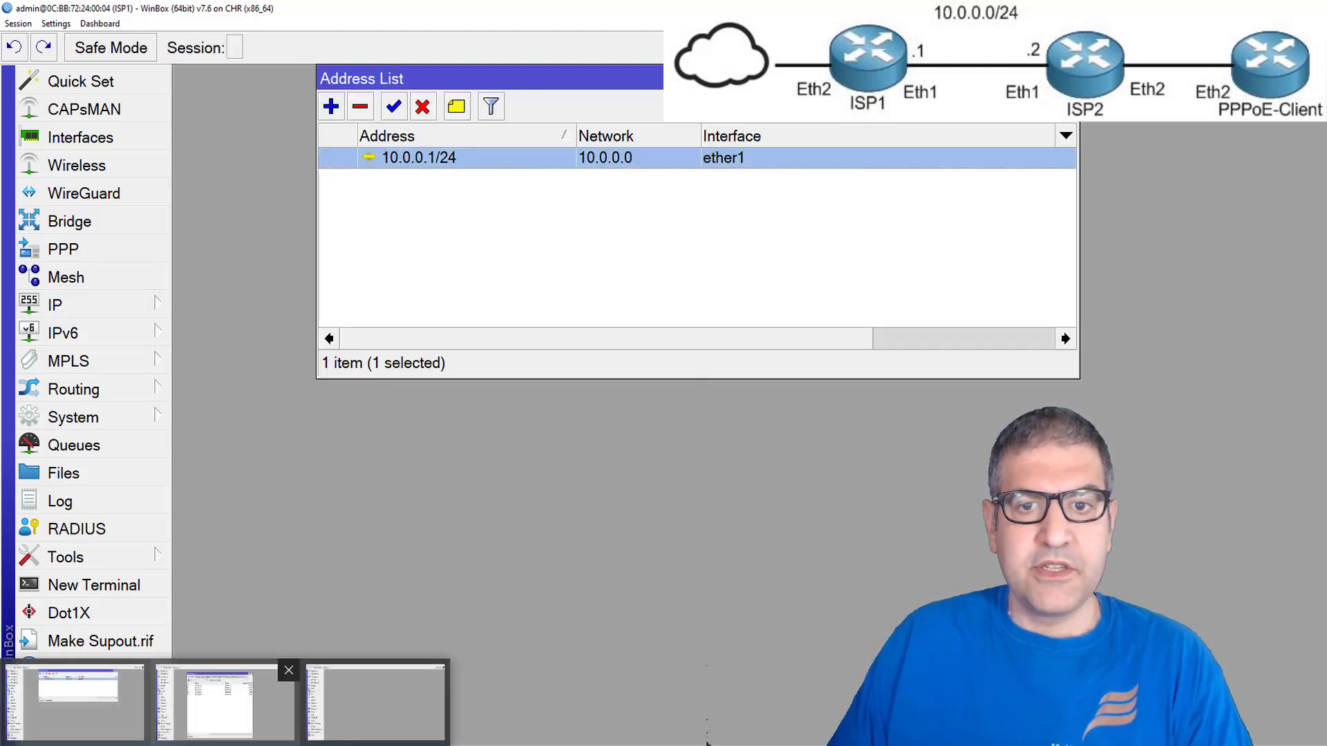
pyautogui.click(217, 712)
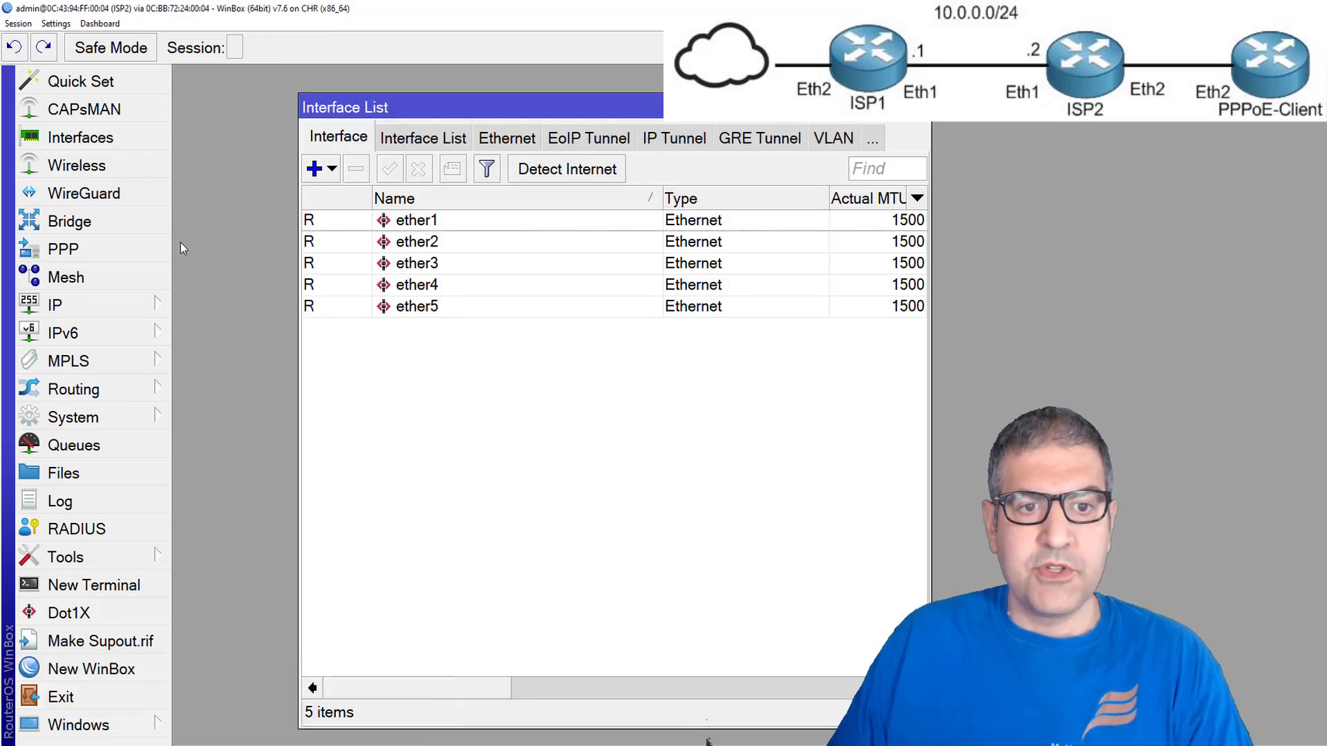
pyautogui.press('Escape')
pyautogui.click(129, 299)
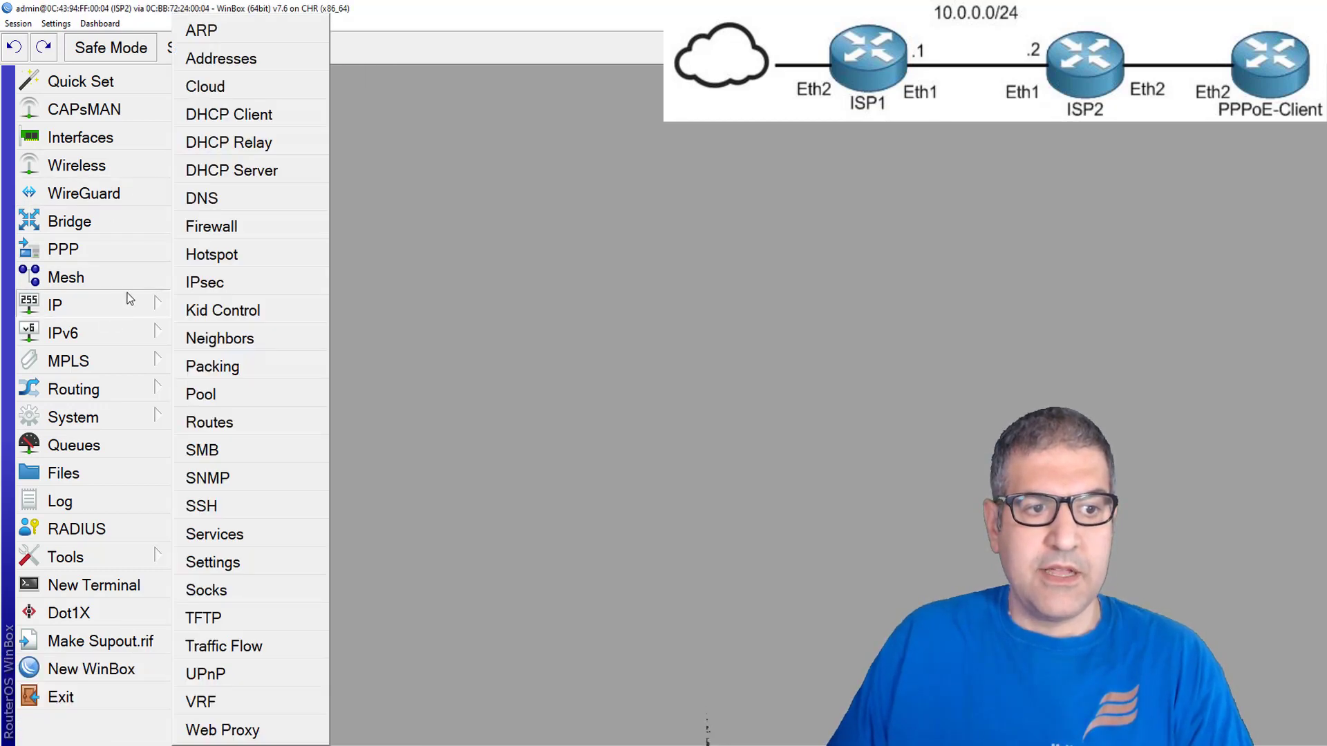
pyautogui.click(267, 56)
pyautogui.click(430, 161)
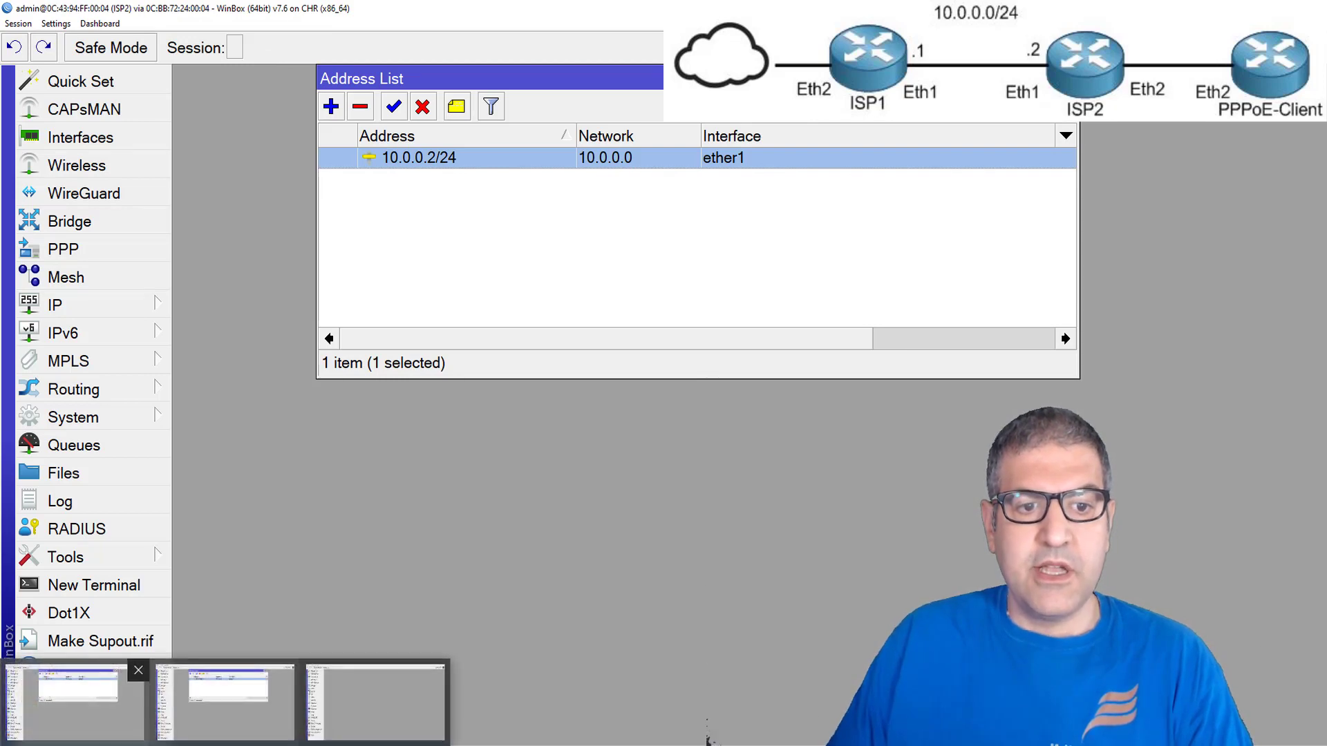
pyautogui.click(81, 699)
pyautogui.hotkey('alt', 'Tab')
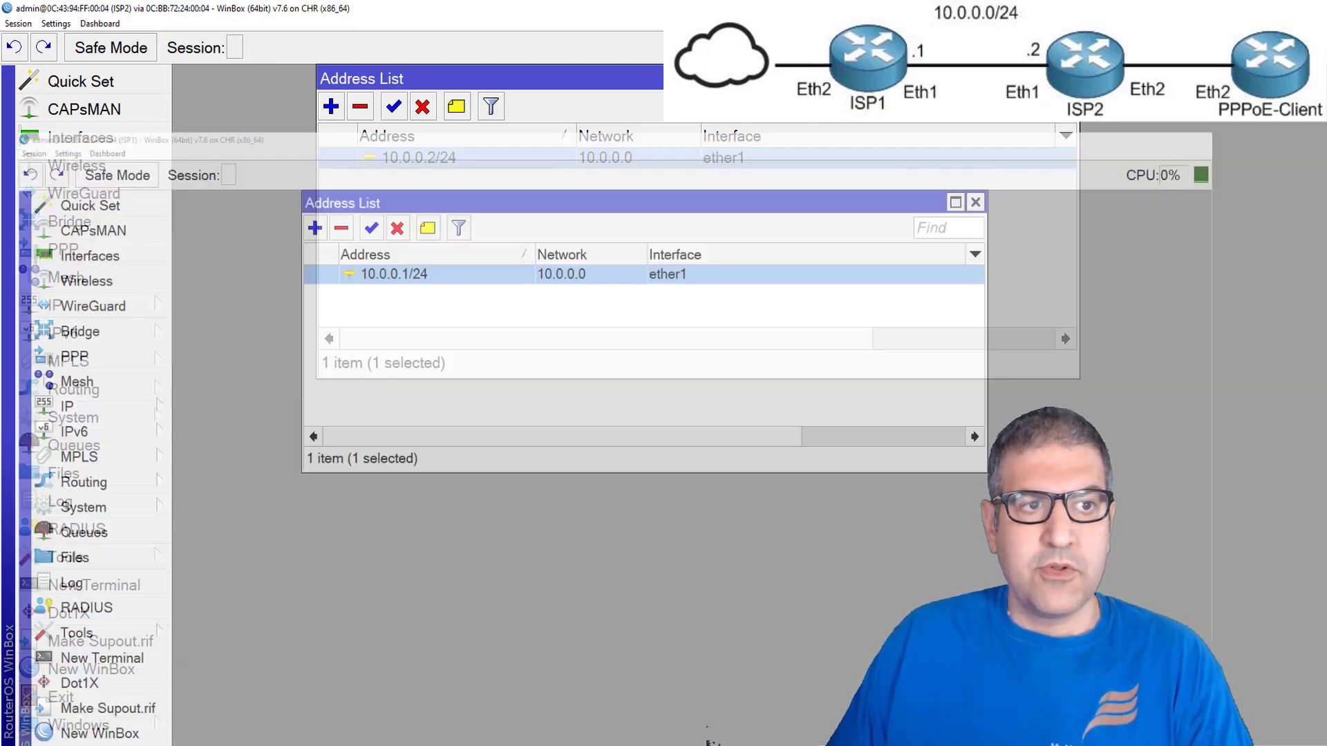
pyautogui.hotkey('alt', 'Tab')
pyautogui.press('Escape')
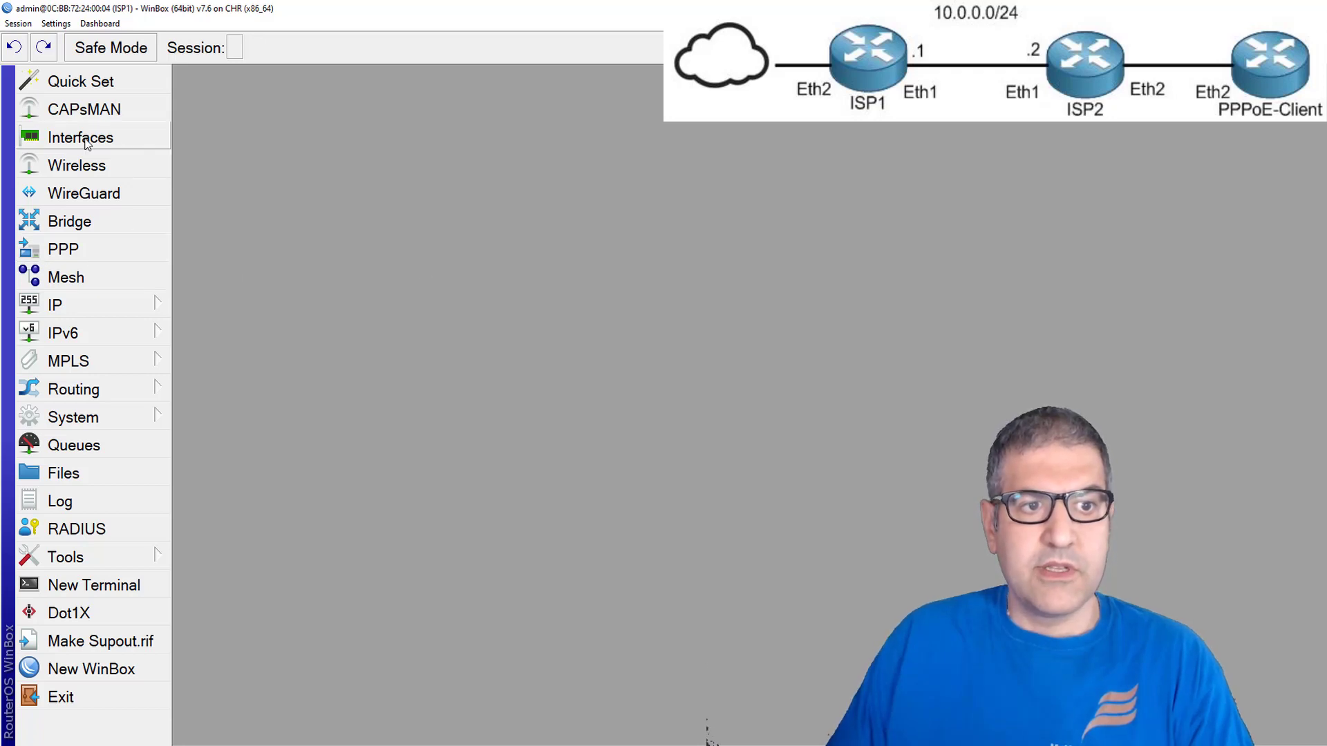
# Enable ISP1's L2TP server in the PPP settings.
pyautogui.click(88, 250)
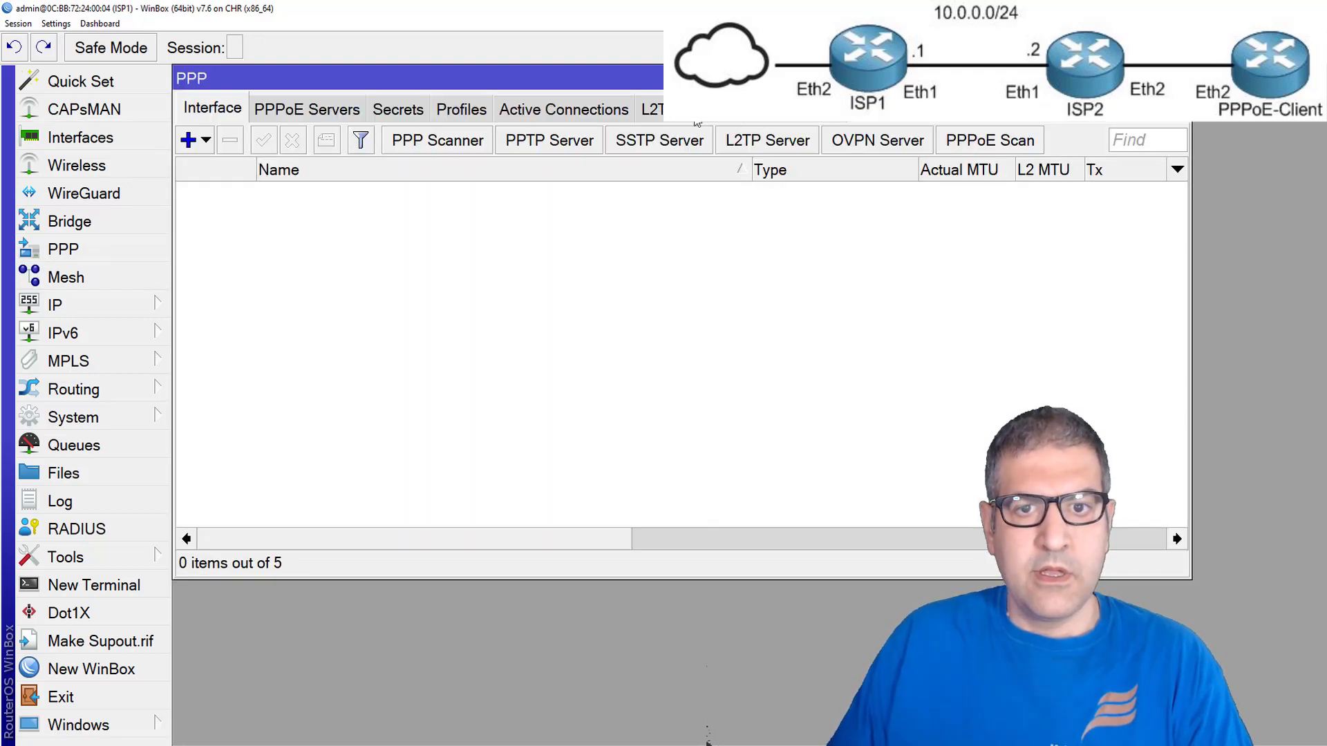
pyautogui.click(786, 146)
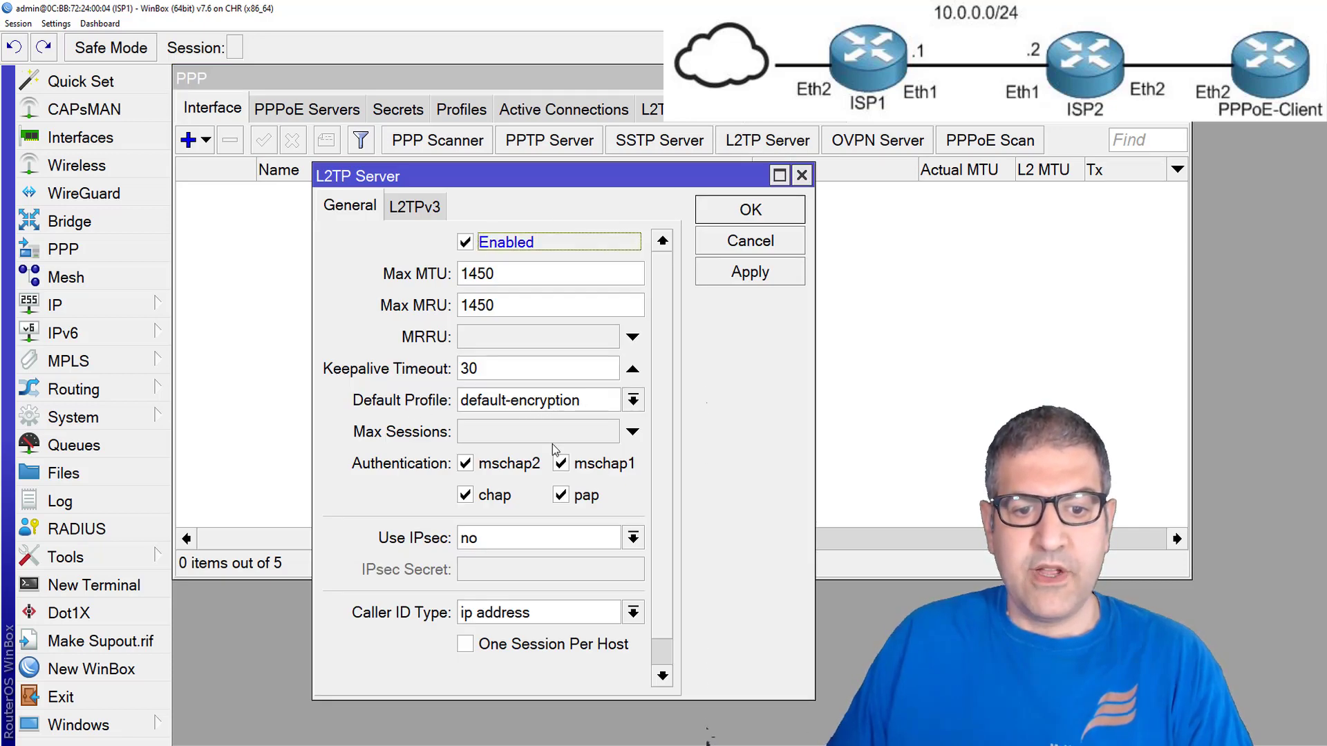
pyautogui.scroll(-1, 553, 450)
pyautogui.scroll(1, 552, 449)
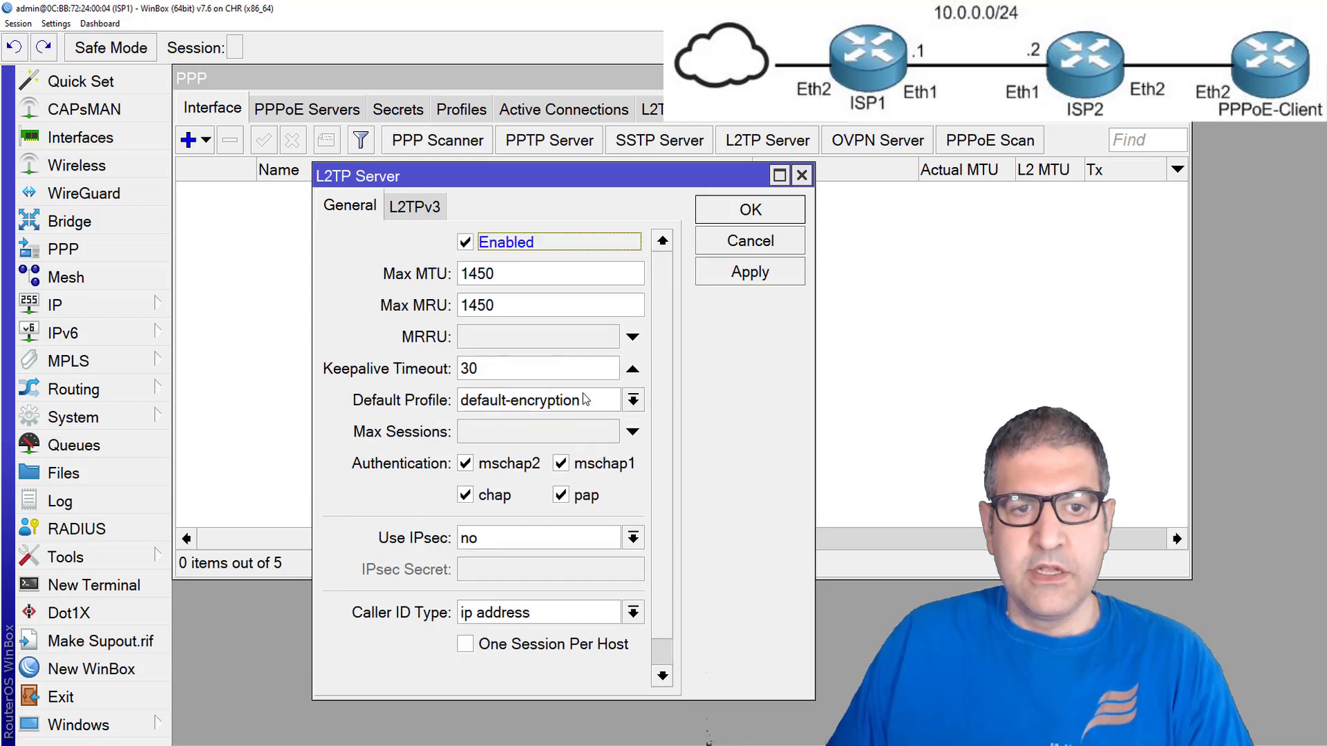
pyautogui.click(772, 214)
# Review the PPP profiles, widening the Name column to show default-encryption, then view the secrets list.
pyautogui.click(468, 110)
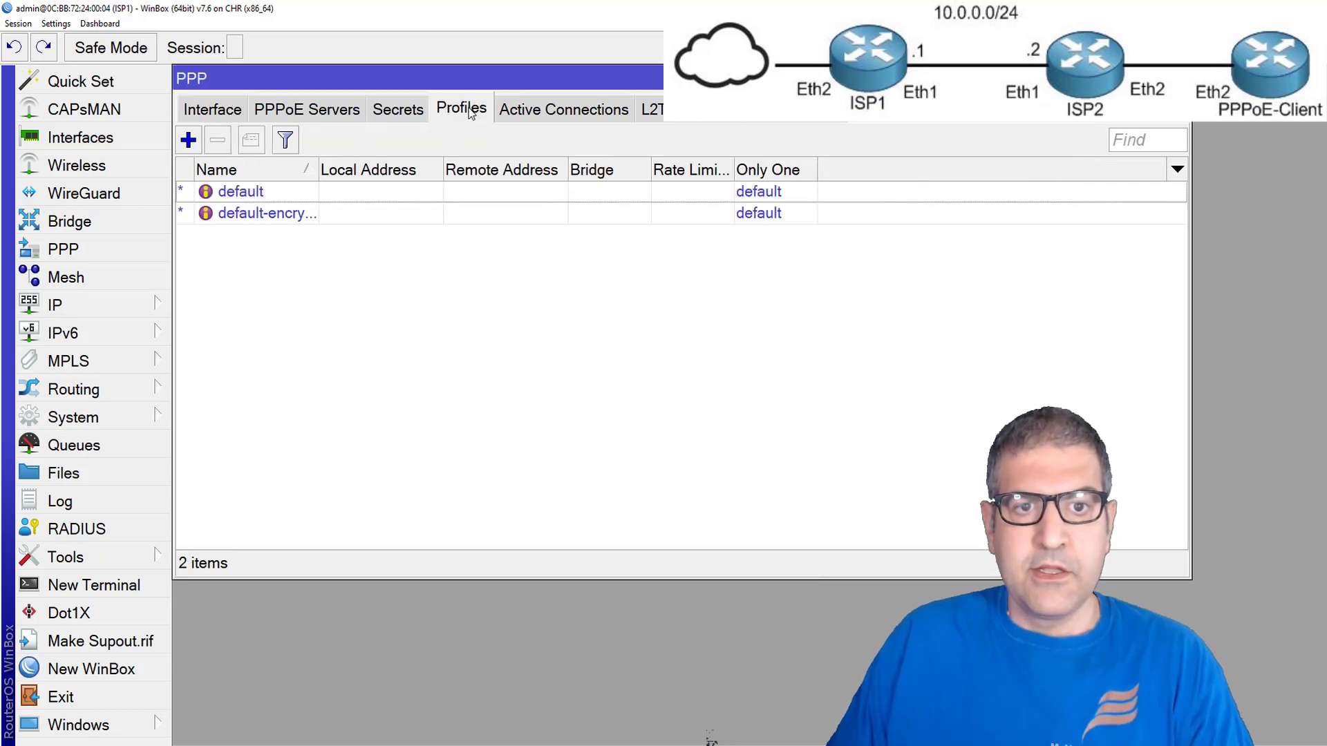
pyautogui.click(297, 219)
pyautogui.moveTo(319, 169); pyautogui.dragTo(408, 168)
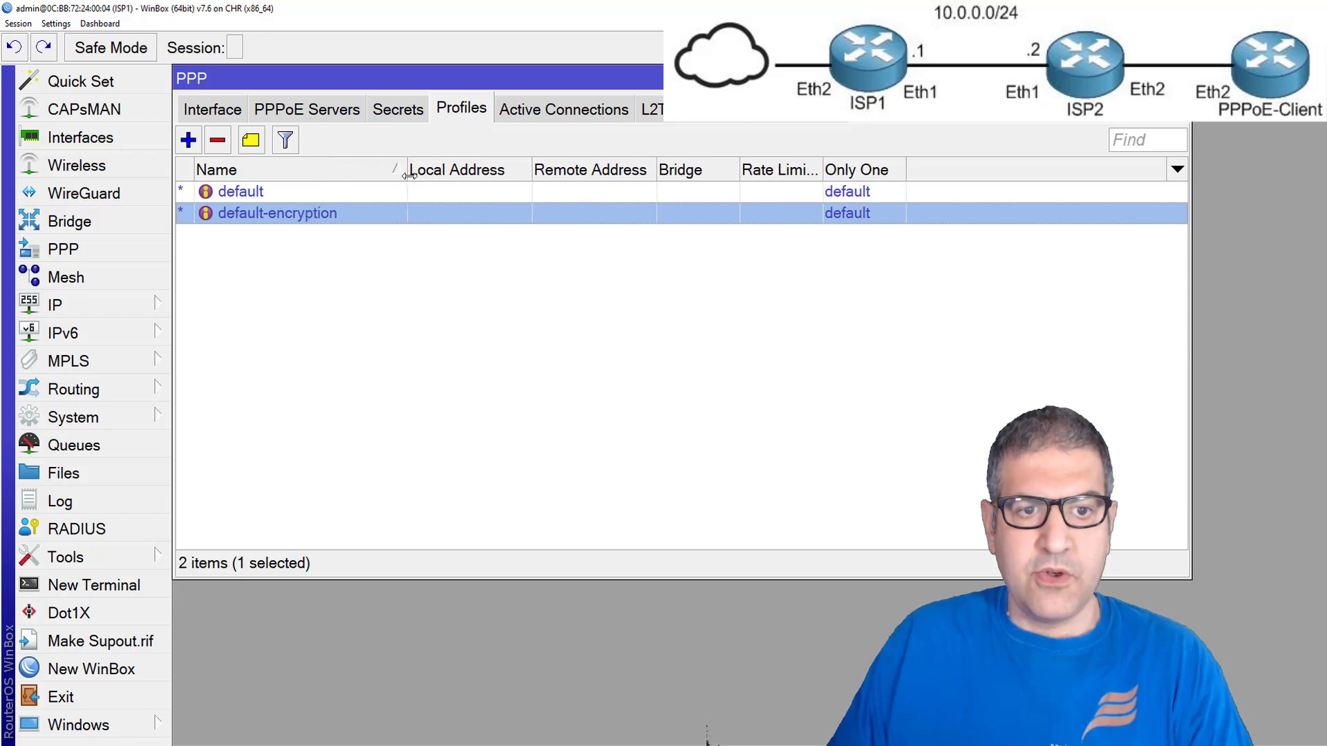
pyautogui.click(406, 112)
# Create a new PPP secret with a username and password, service l2tp and profile default-encryption.
pyautogui.click(188, 140)
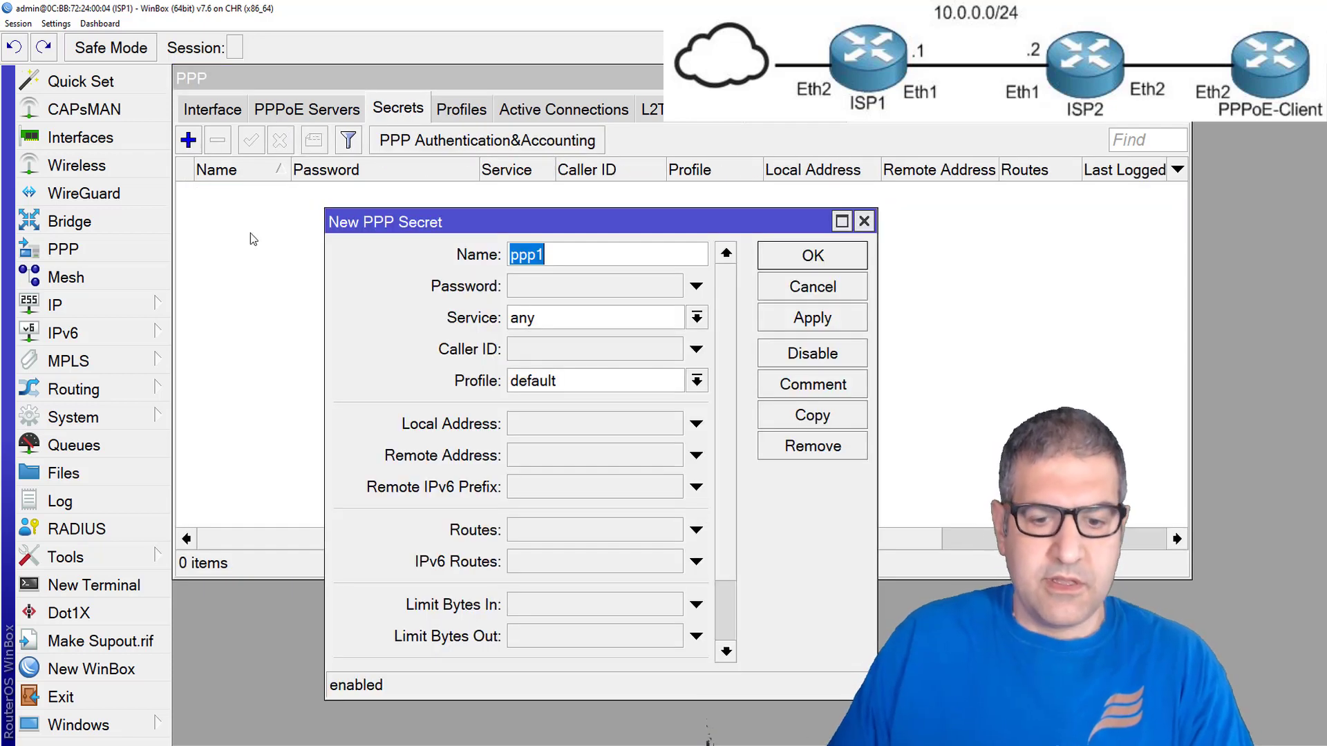
pyautogui.press('Tab')
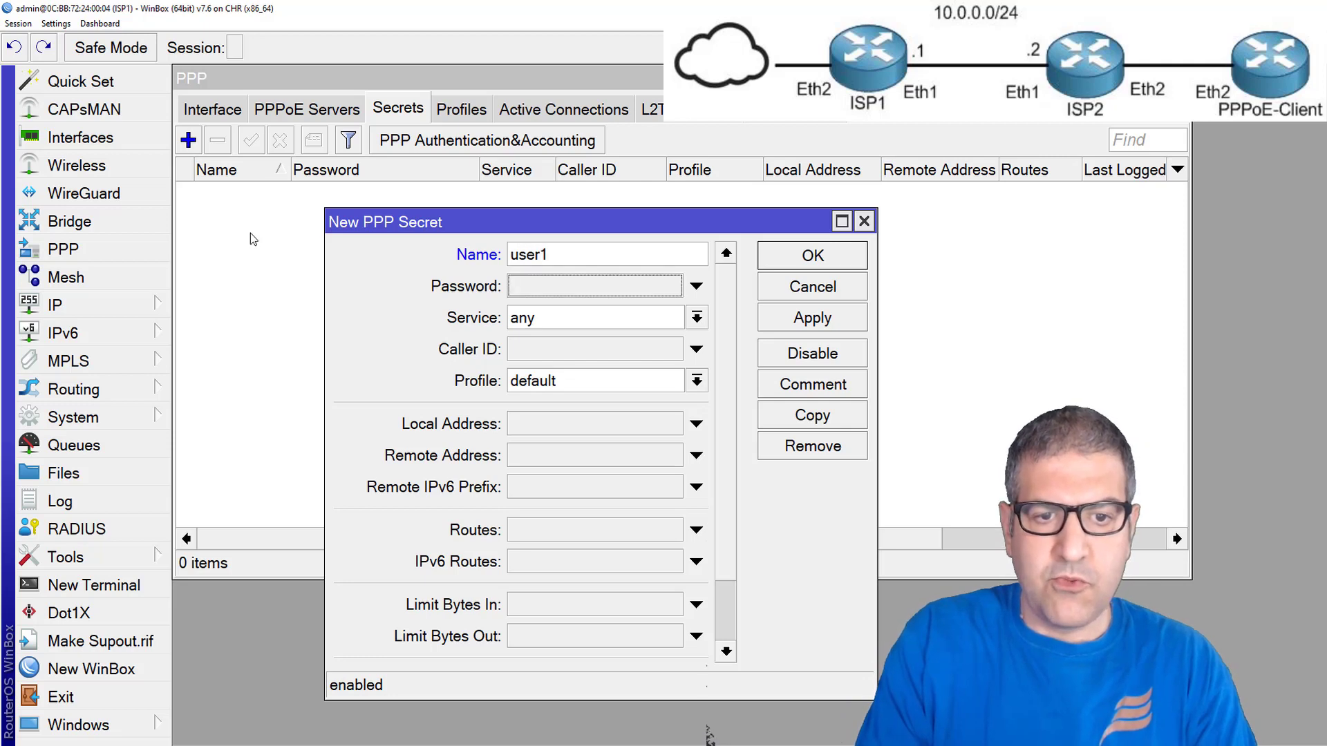
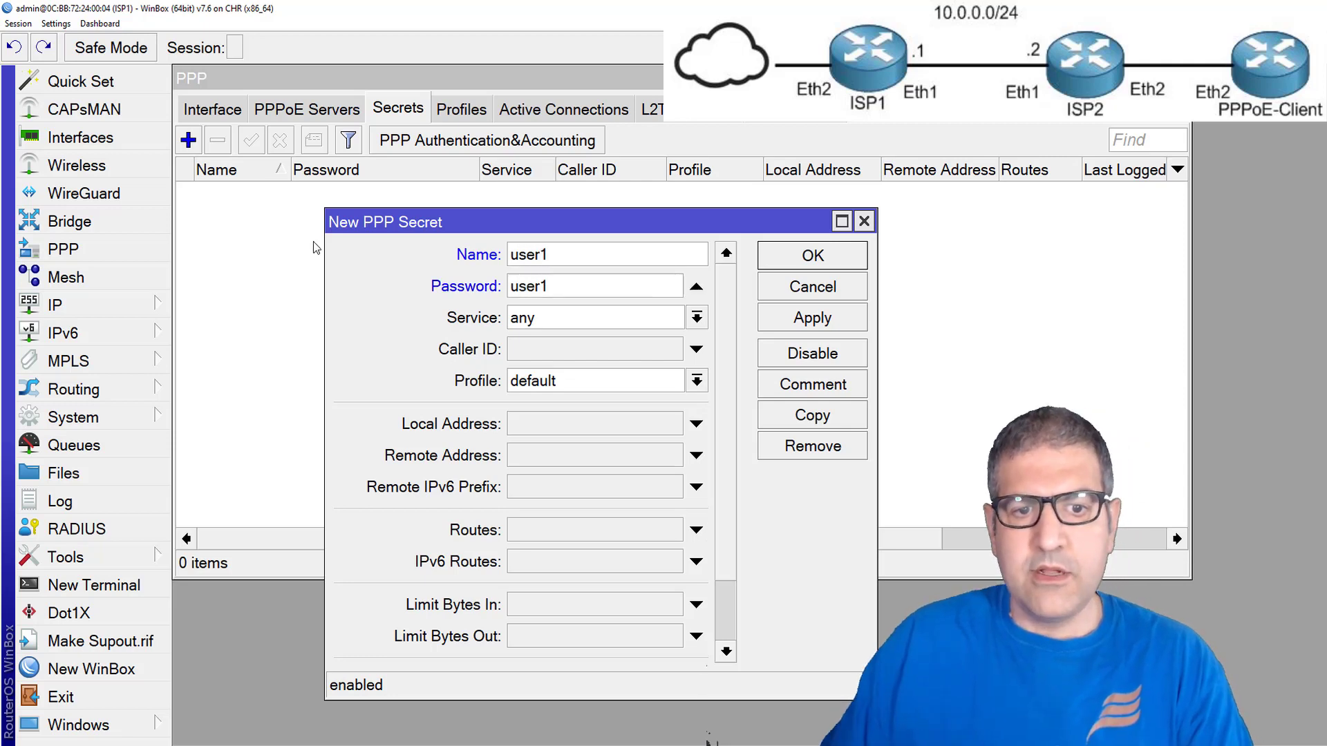
pyautogui.click(540, 319)
pyautogui.click(553, 379)
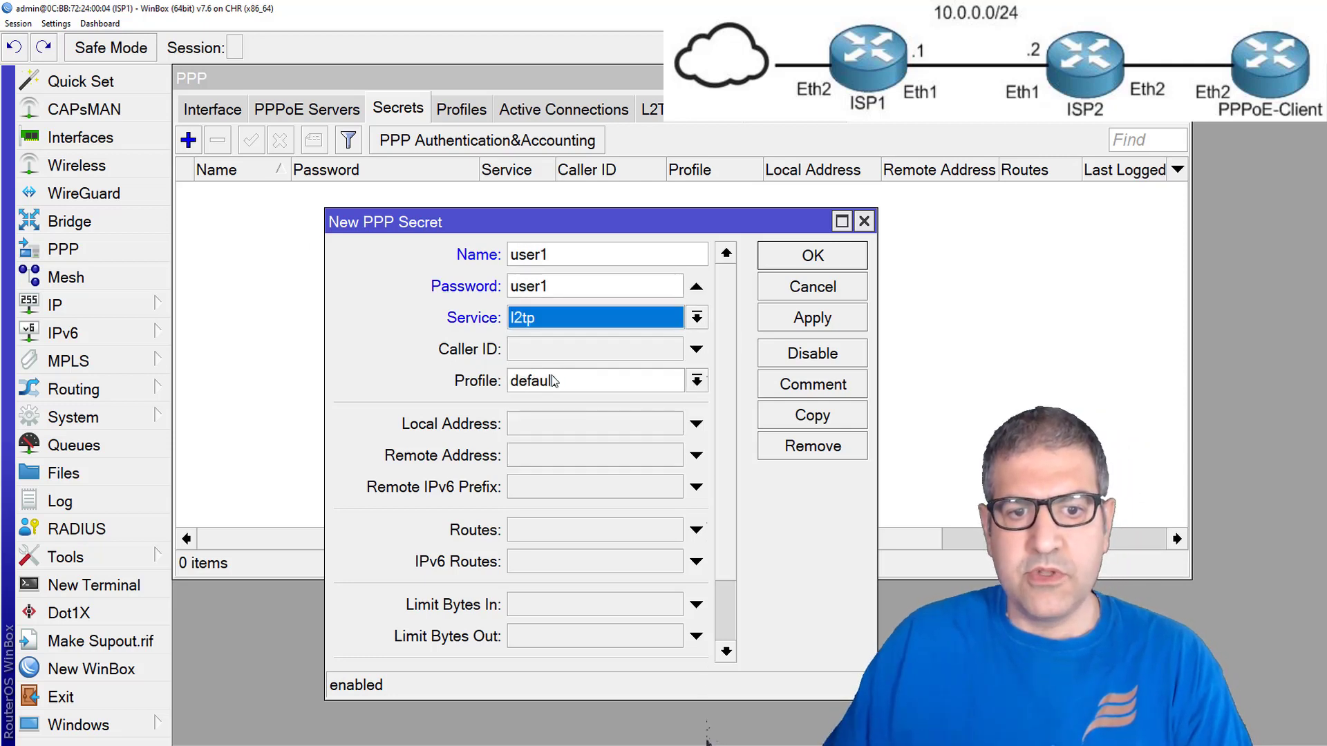
pyautogui.click(570, 384)
pyautogui.click(562, 424)
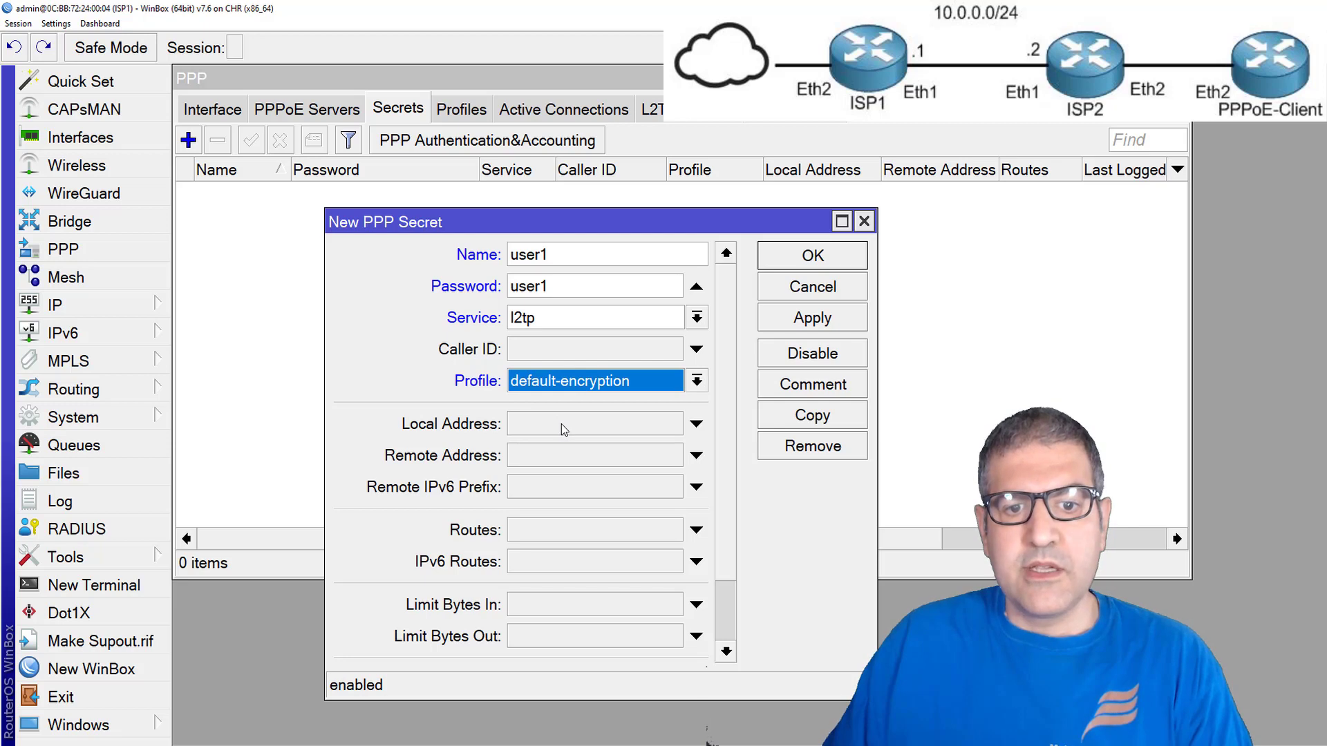
# Set the secret's local address 192.168.12.1 and remote address 192.168.12.2, save it, and switch to ISP2.
pyautogui.click(561, 424)
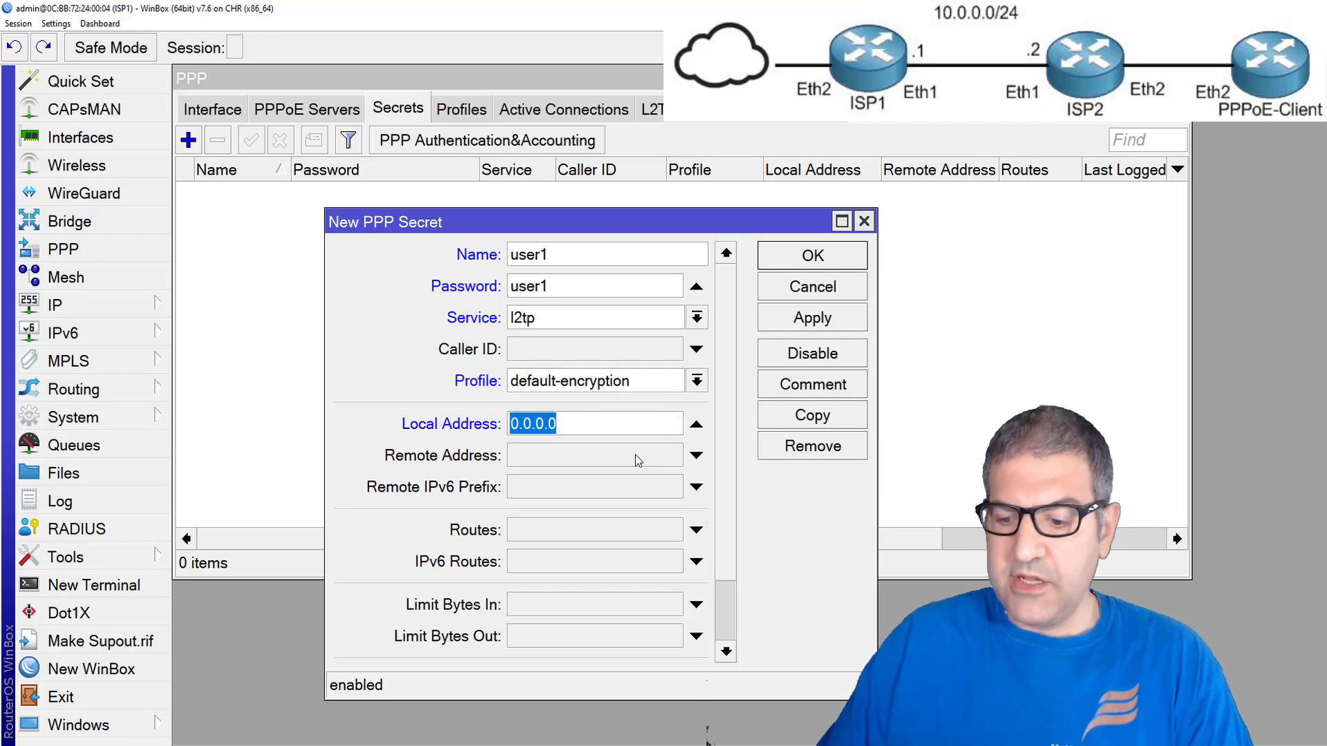
pyautogui.write('192.168')
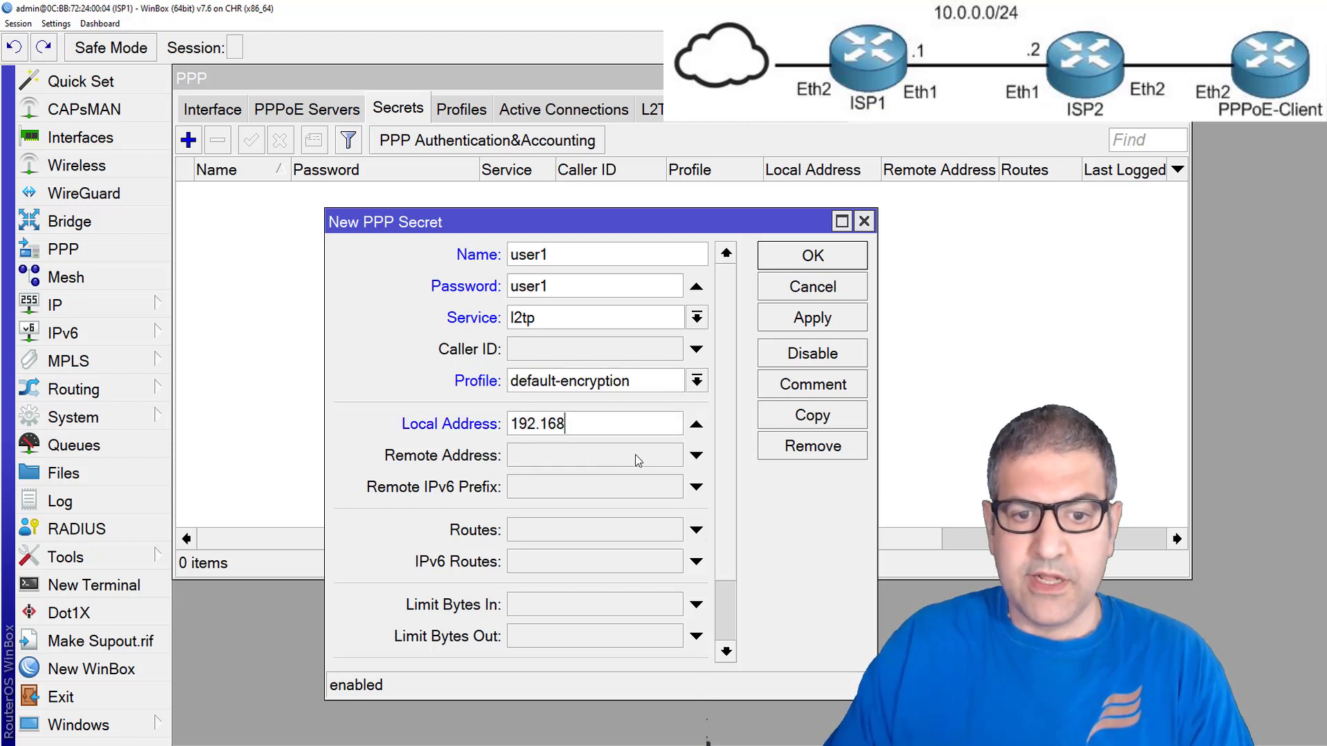
pyautogui.write('.12.1')
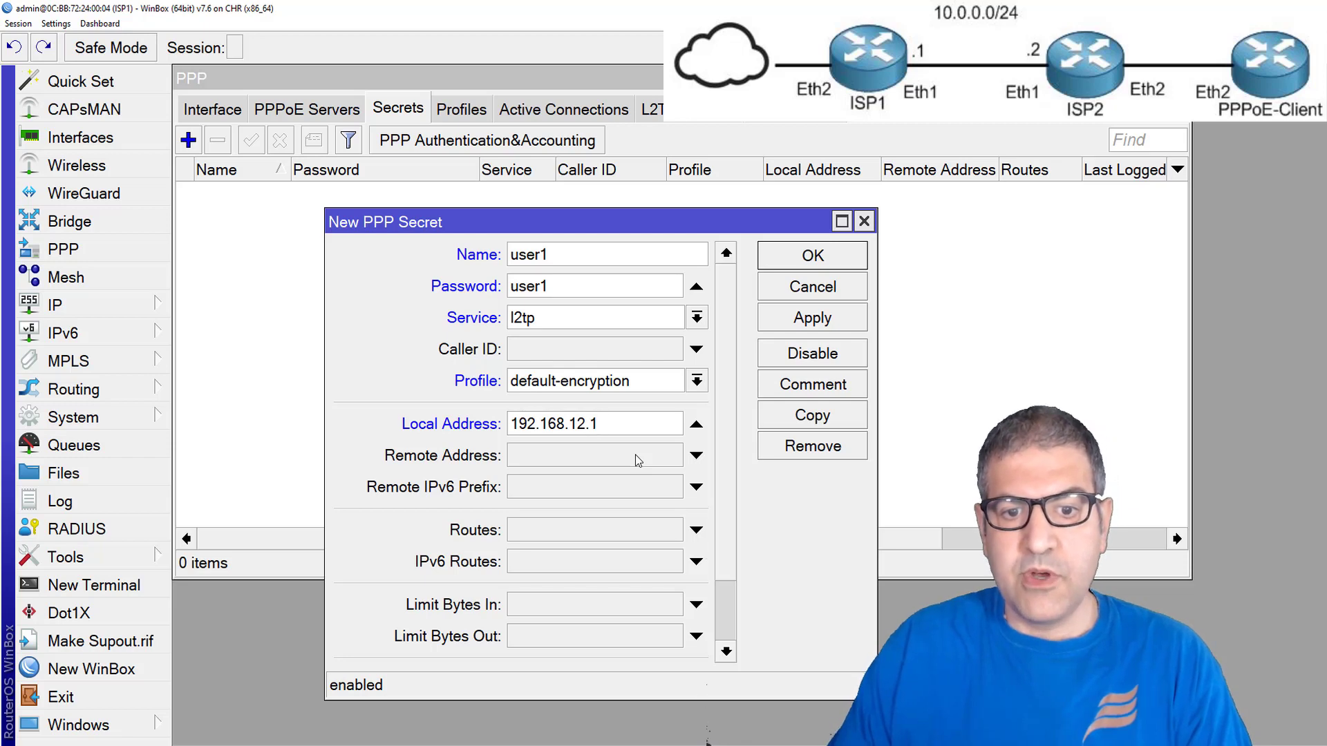
pyautogui.press('Tab')
pyautogui.write('192.1')
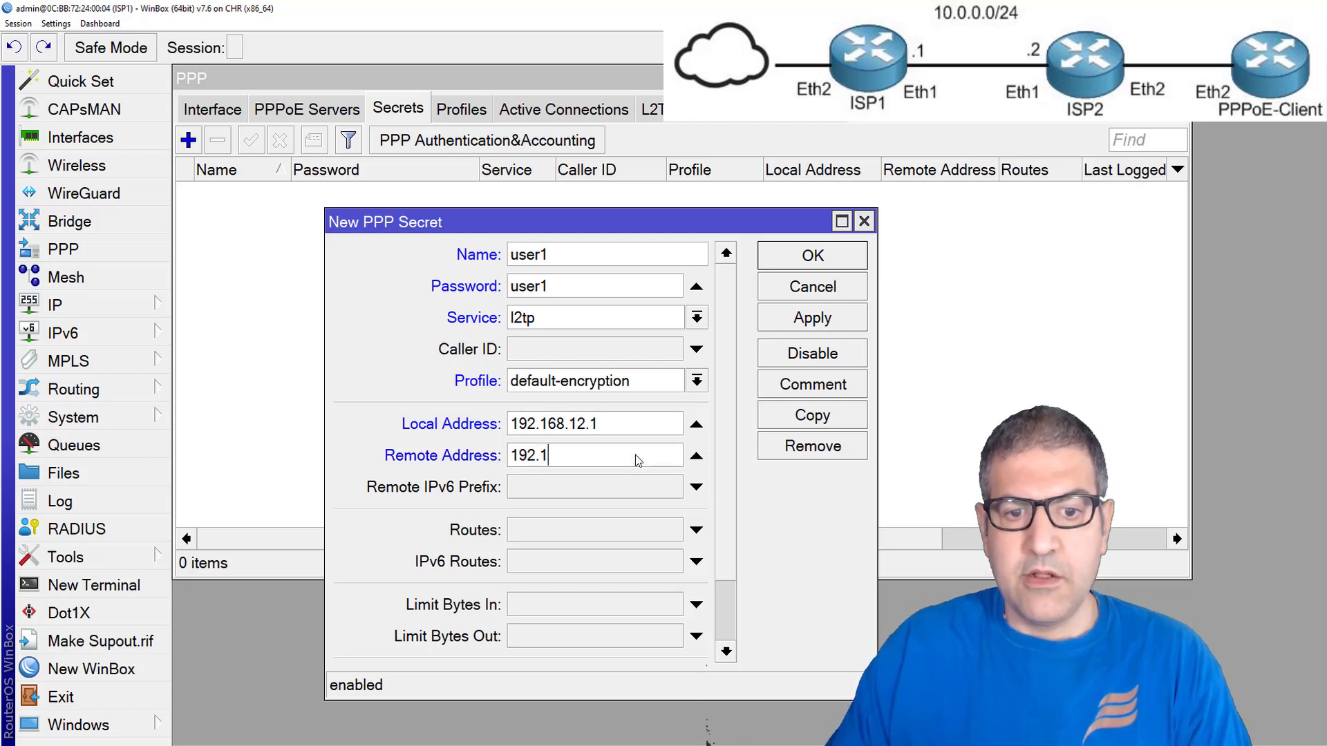
pyautogui.write('68.12.2')
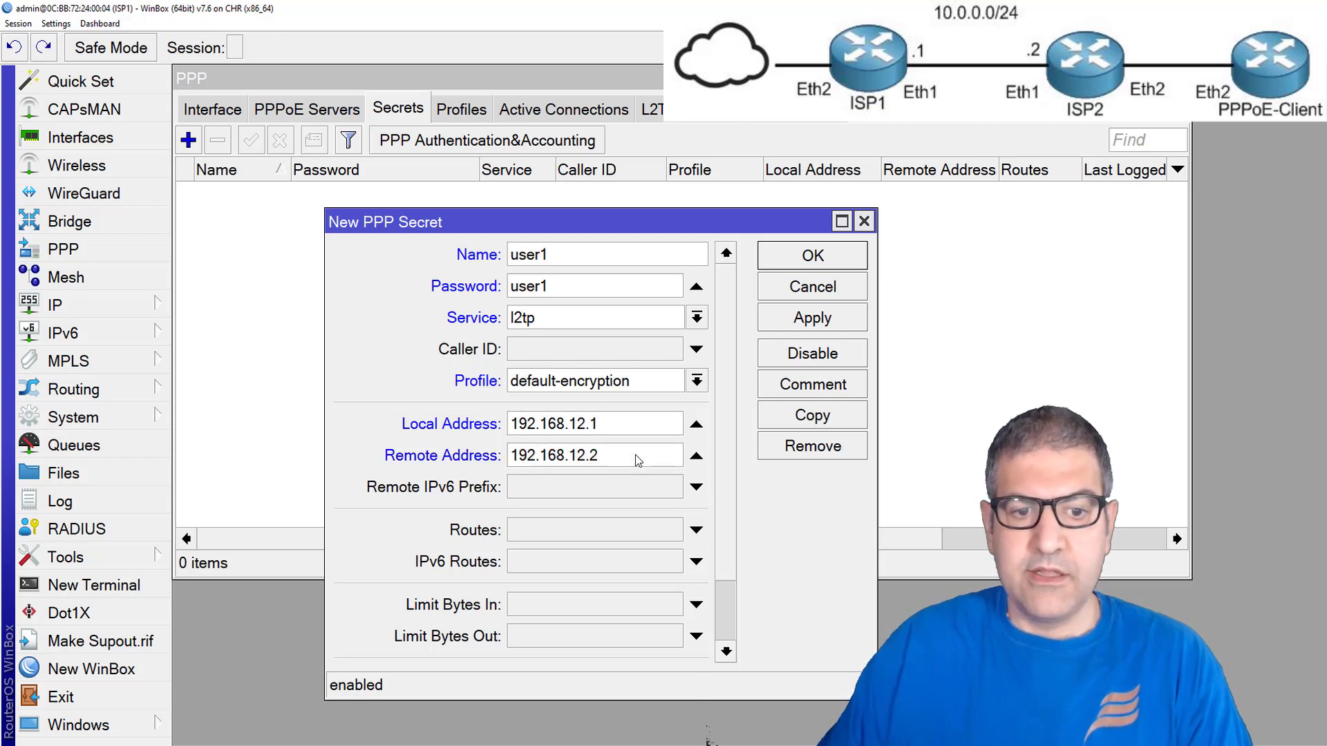
pyautogui.click(832, 322)
pyautogui.click(814, 257)
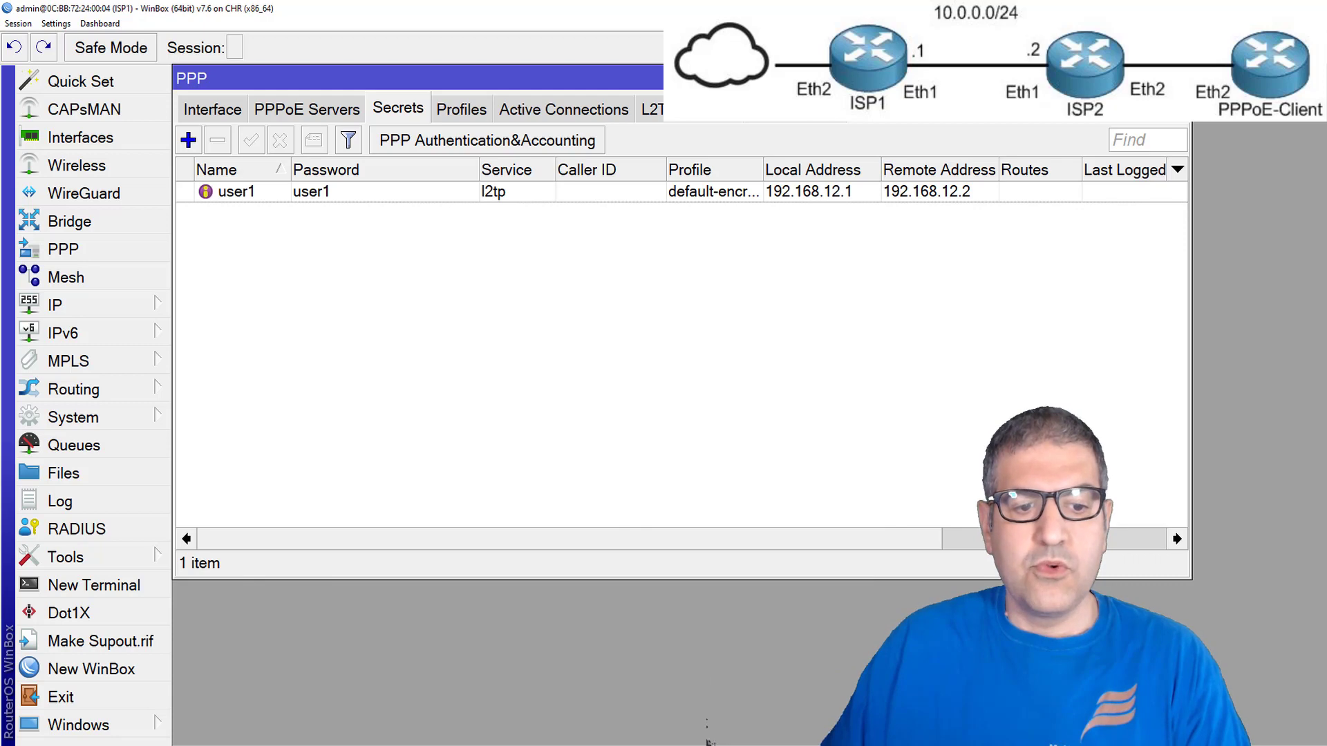
pyautogui.click(210, 703)
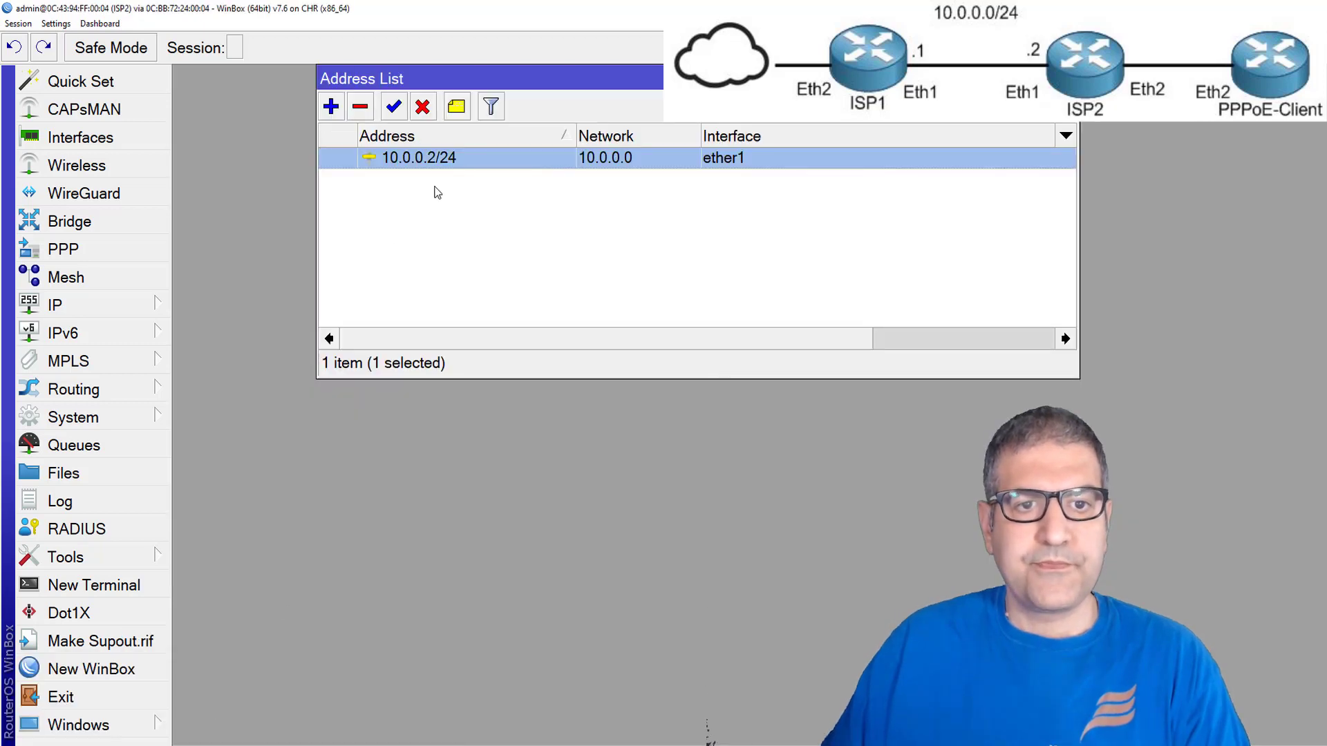
# Close ISP2's address list and add a new L2TP Client interface from the Interfaces list.
pyautogui.click(450, 237)
pyautogui.press('Escape')
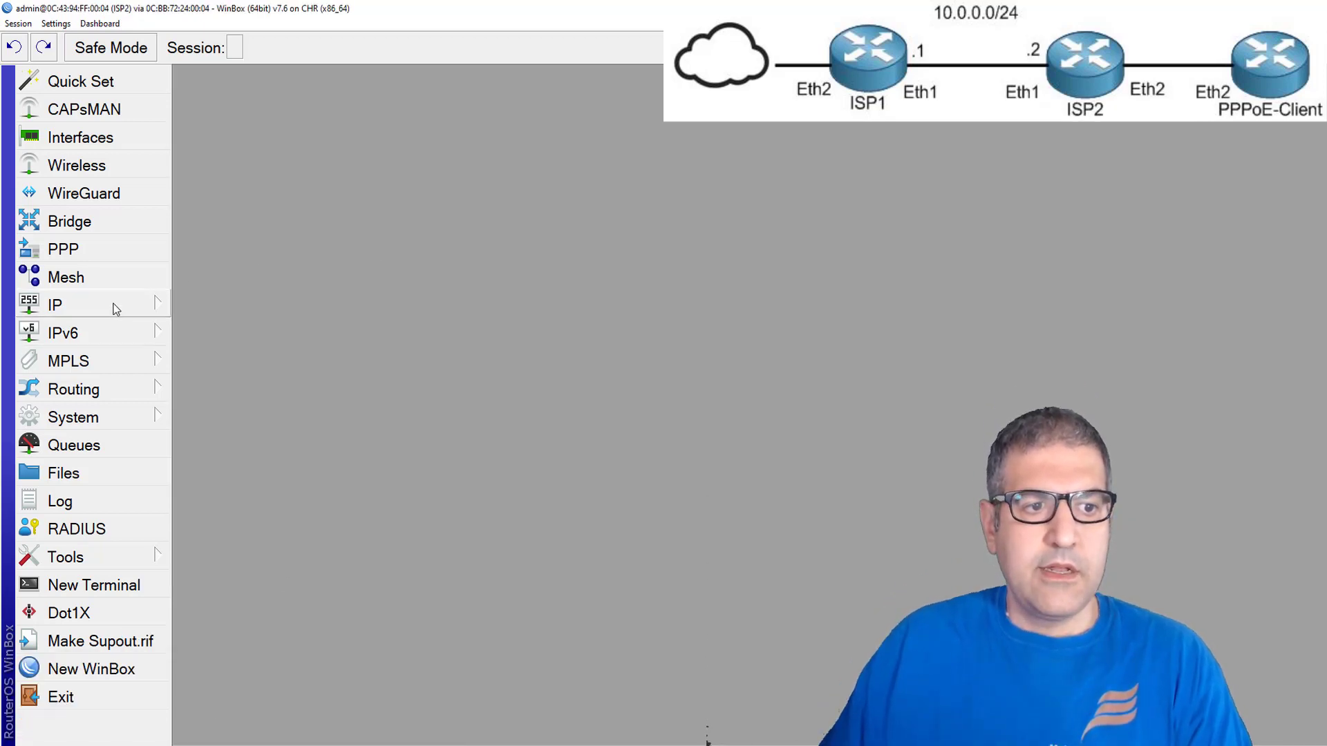
pyautogui.click(93, 141)
pyautogui.click(333, 170)
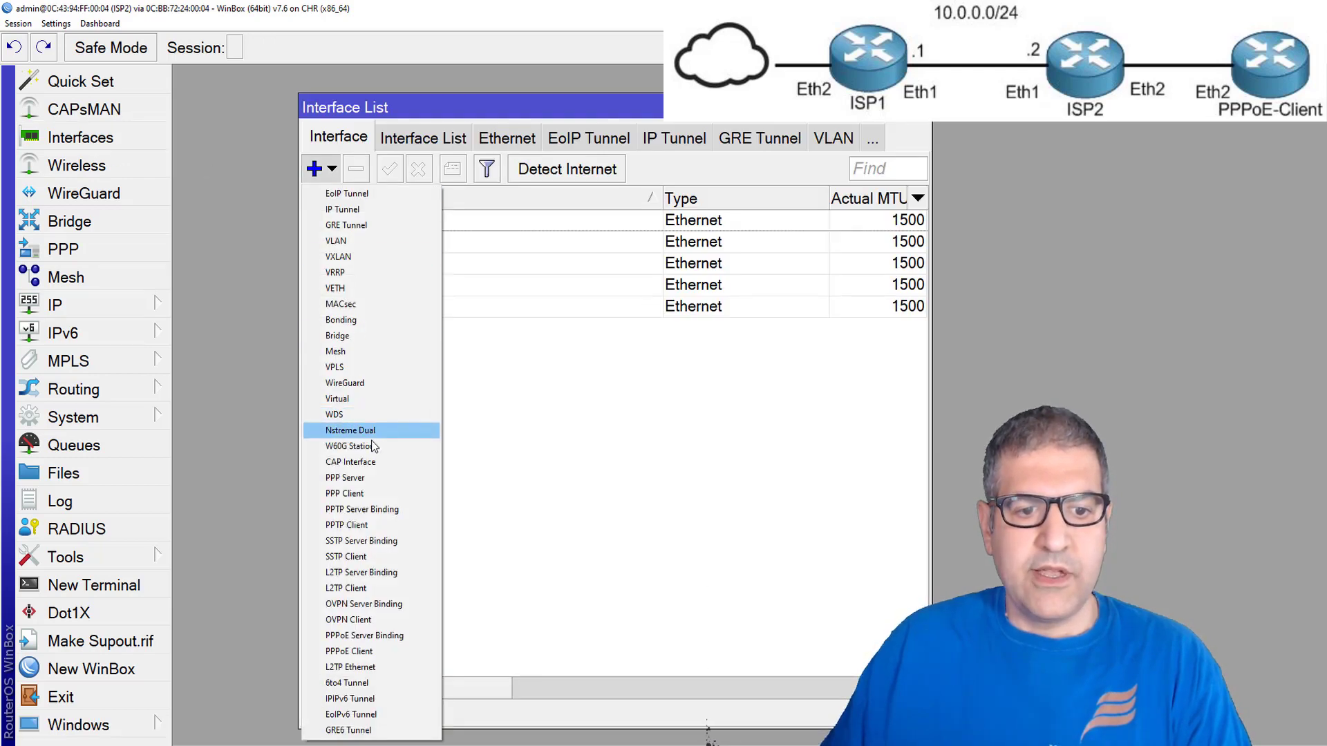
pyautogui.click(376, 587)
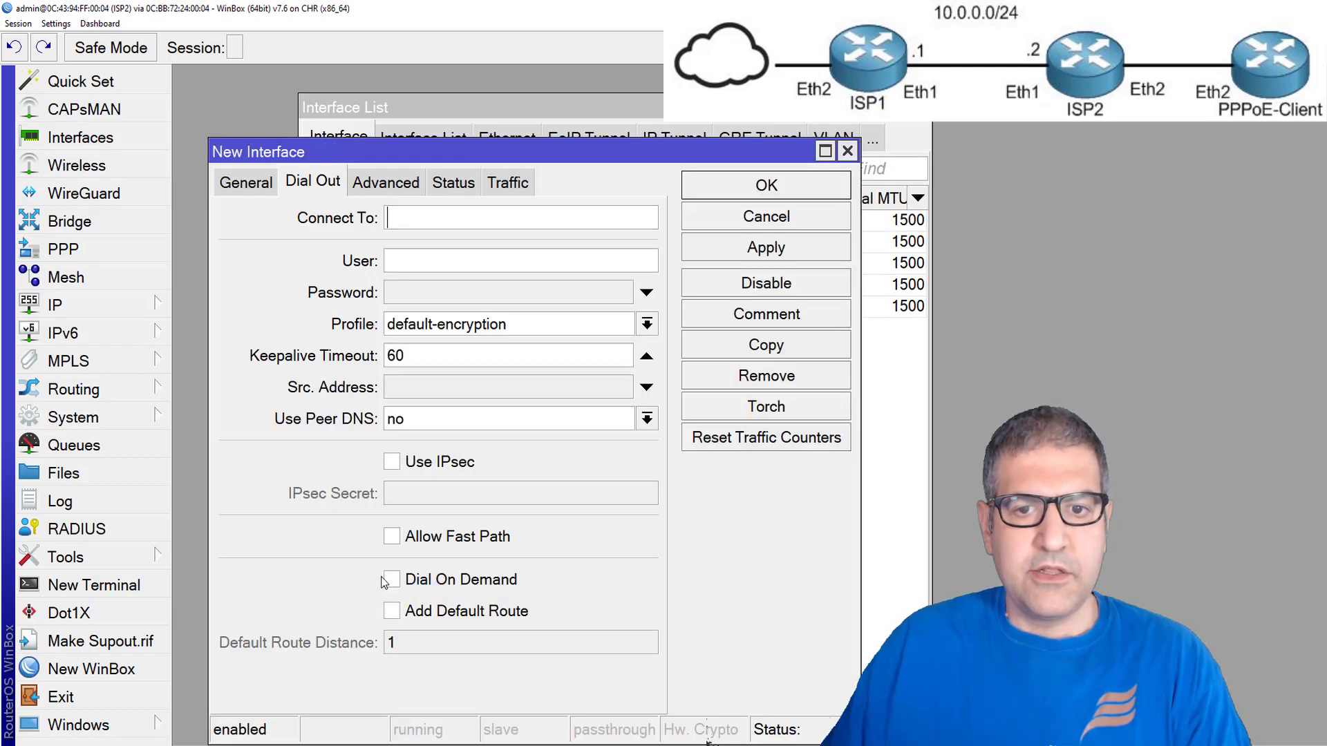
# Set the L2TP client to connect to 10.0.0.1 using the secret's username, moving on to the password.
pyautogui.click(420, 221)
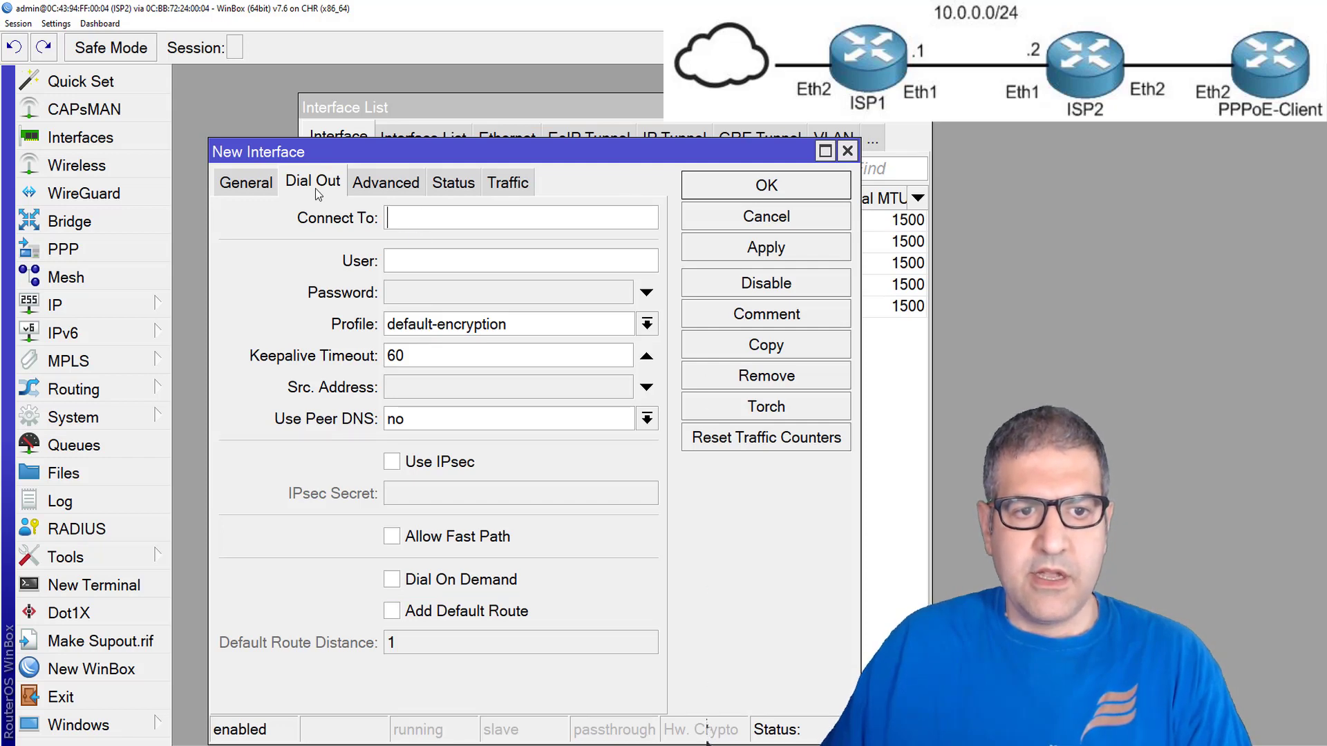
pyautogui.click(228, 185)
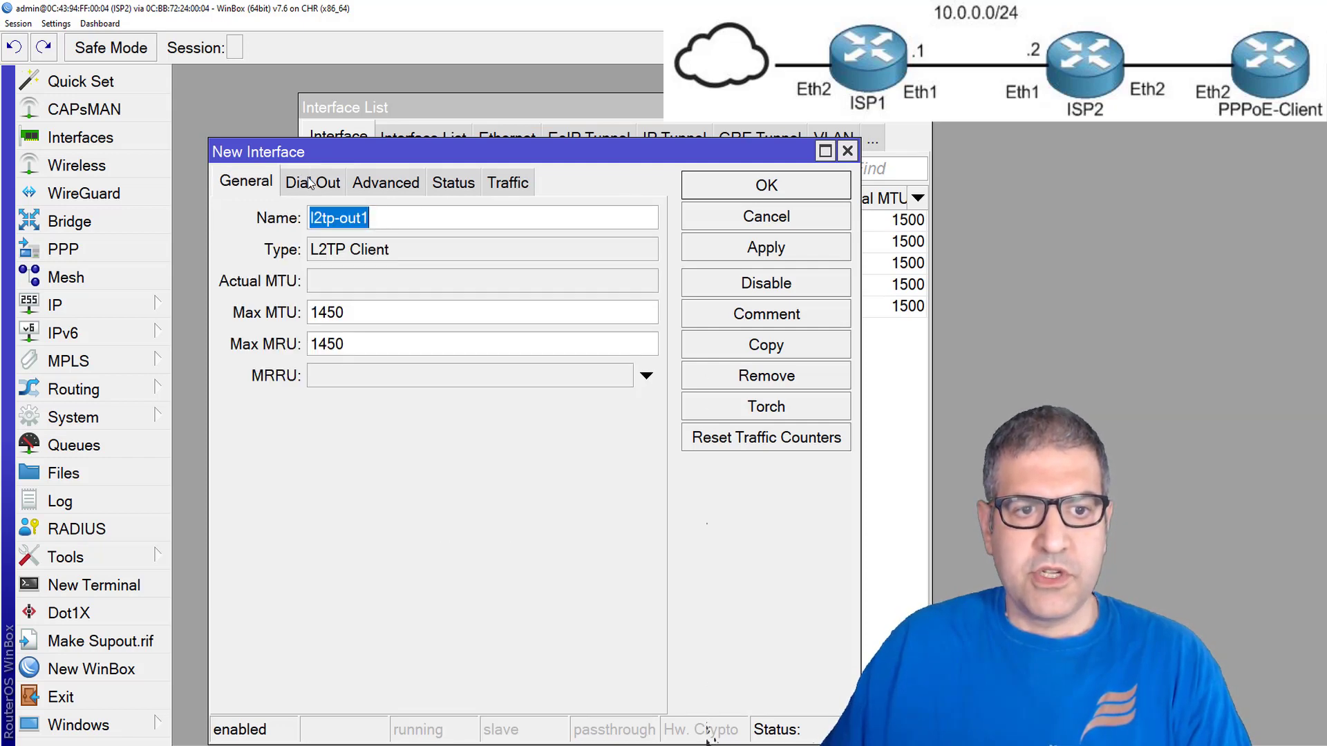
pyautogui.click(311, 184)
pyautogui.write('10.0.0.')
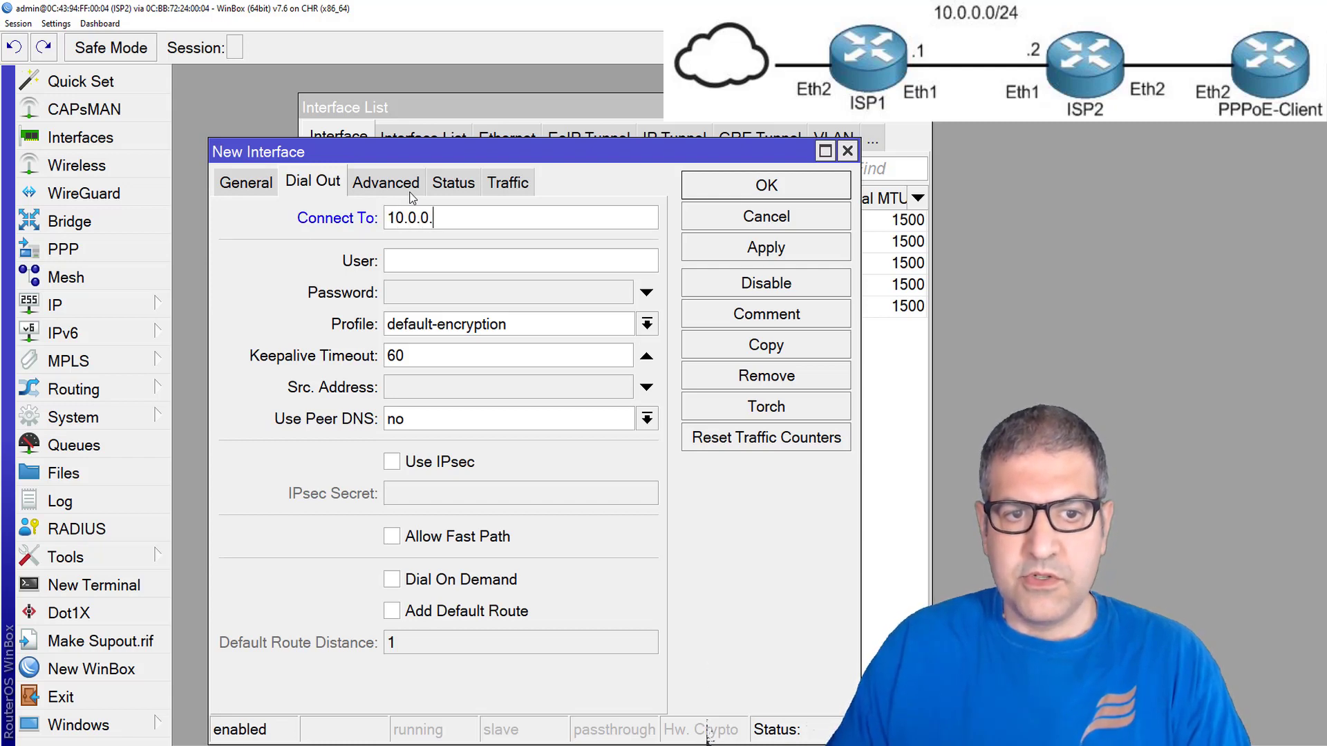
pyautogui.write('1')
pyautogui.press('Tab')
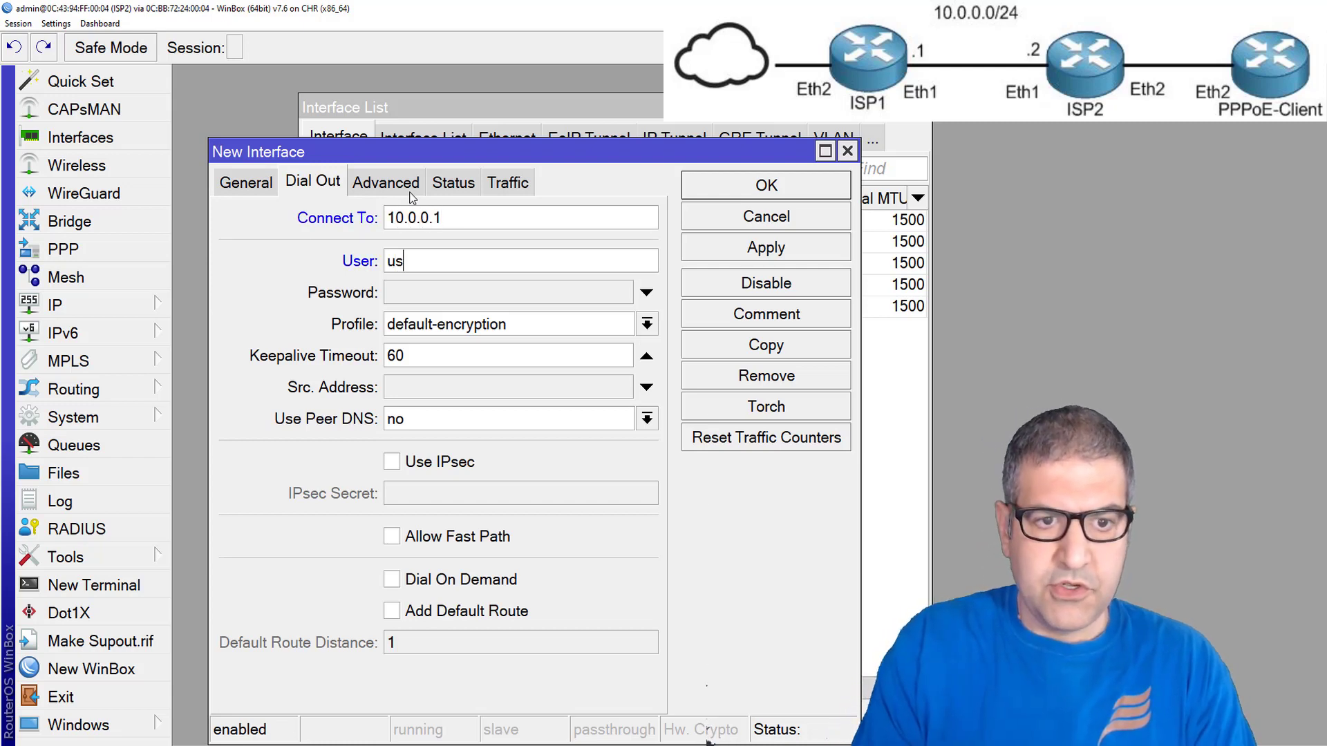
pyautogui.press('Tab')
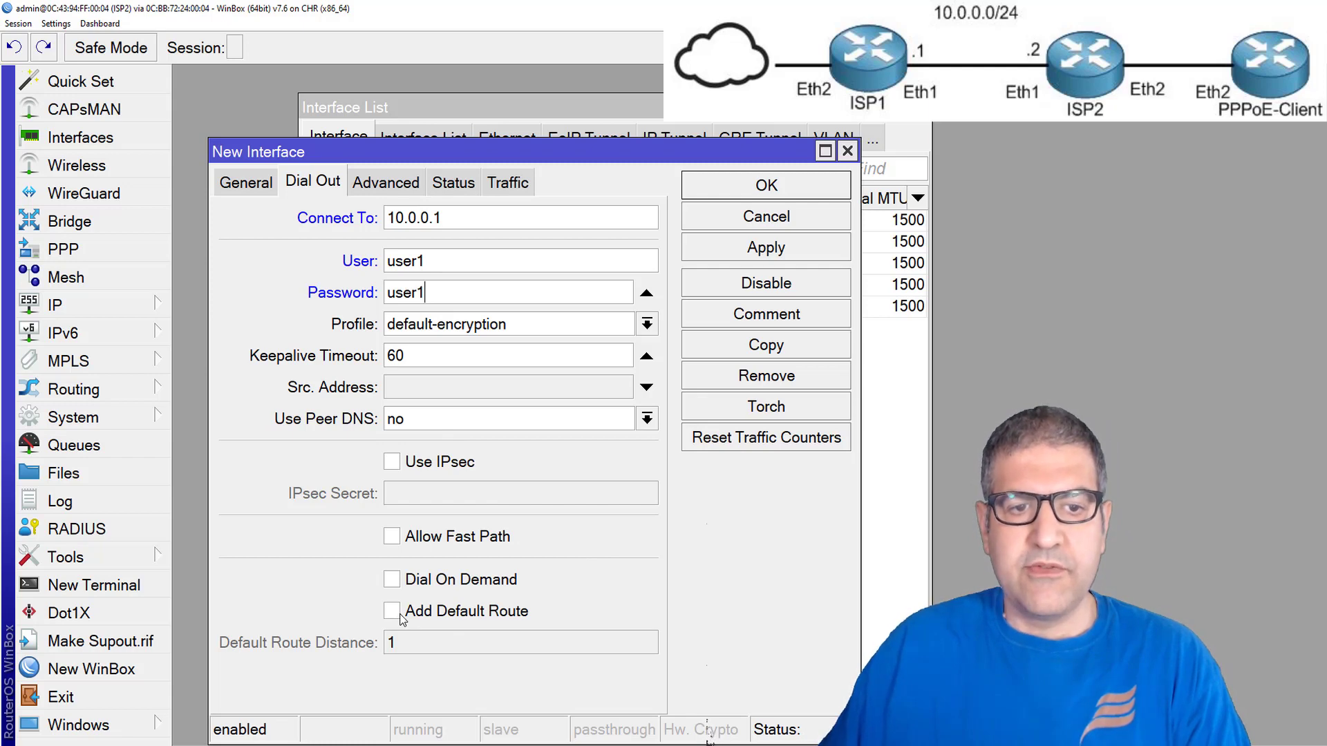
# Save the L2TP client and check ISP2's addresses for 192.168.12.2 on l2tp-out1.
pyautogui.click(774, 189)
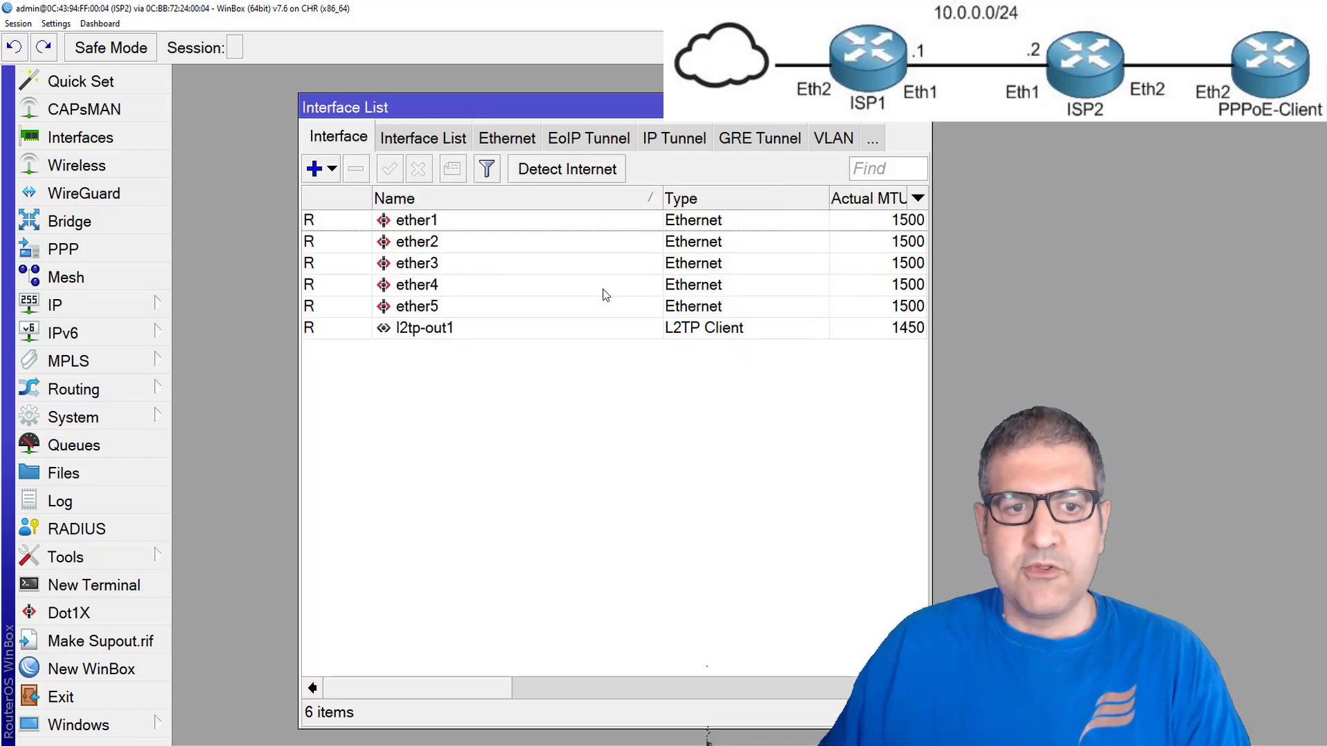
pyautogui.click(86, 303)
pyautogui.click(253, 66)
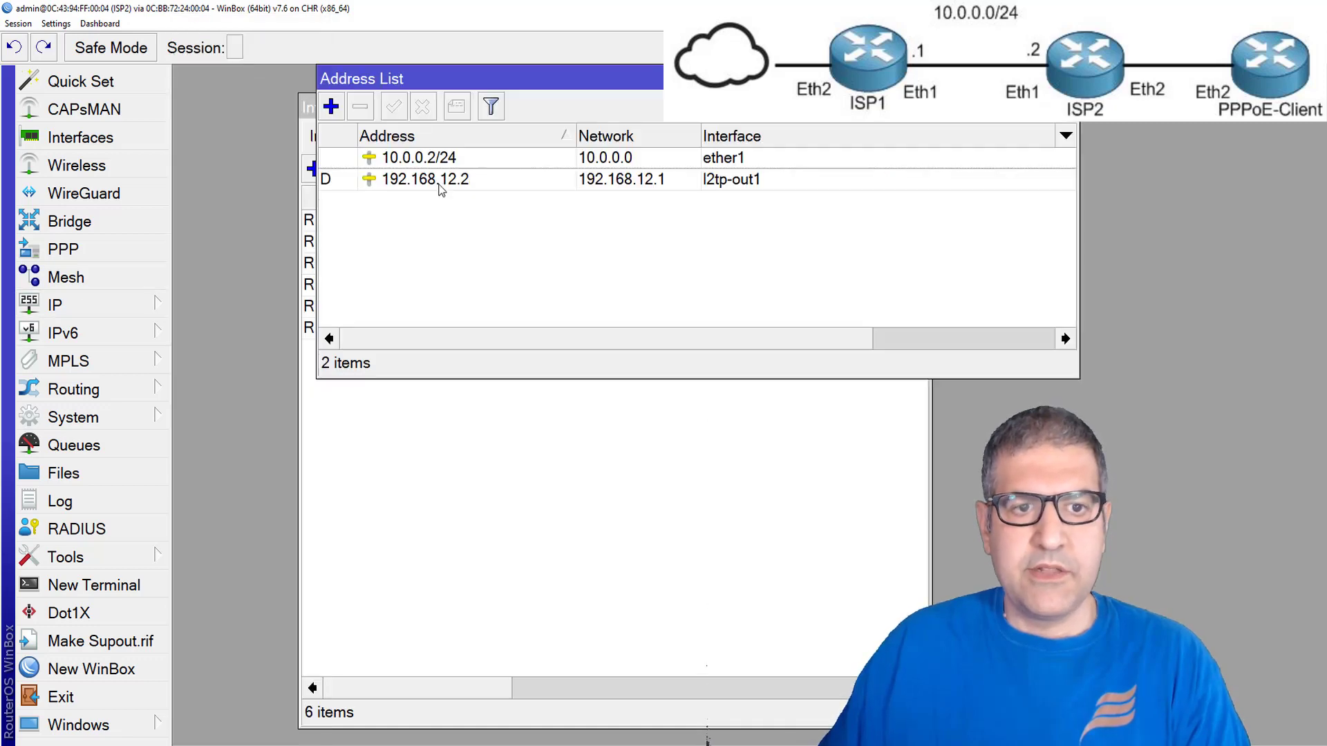
pyautogui.click(434, 159)
pyautogui.click(432, 183)
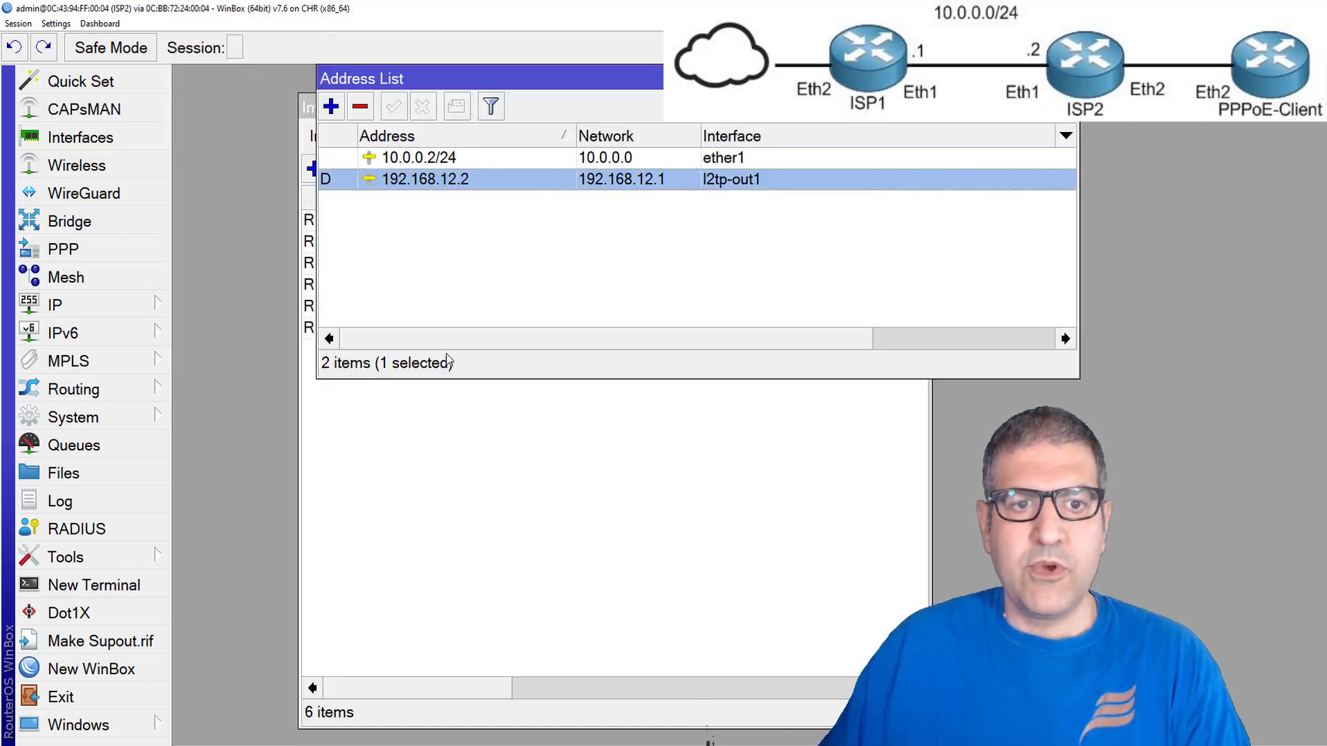
# Ping 192.168.12.1 from a new terminal, then close the address and interface lists.
pyautogui.click(128, 585)
pyautogui.write('ping')
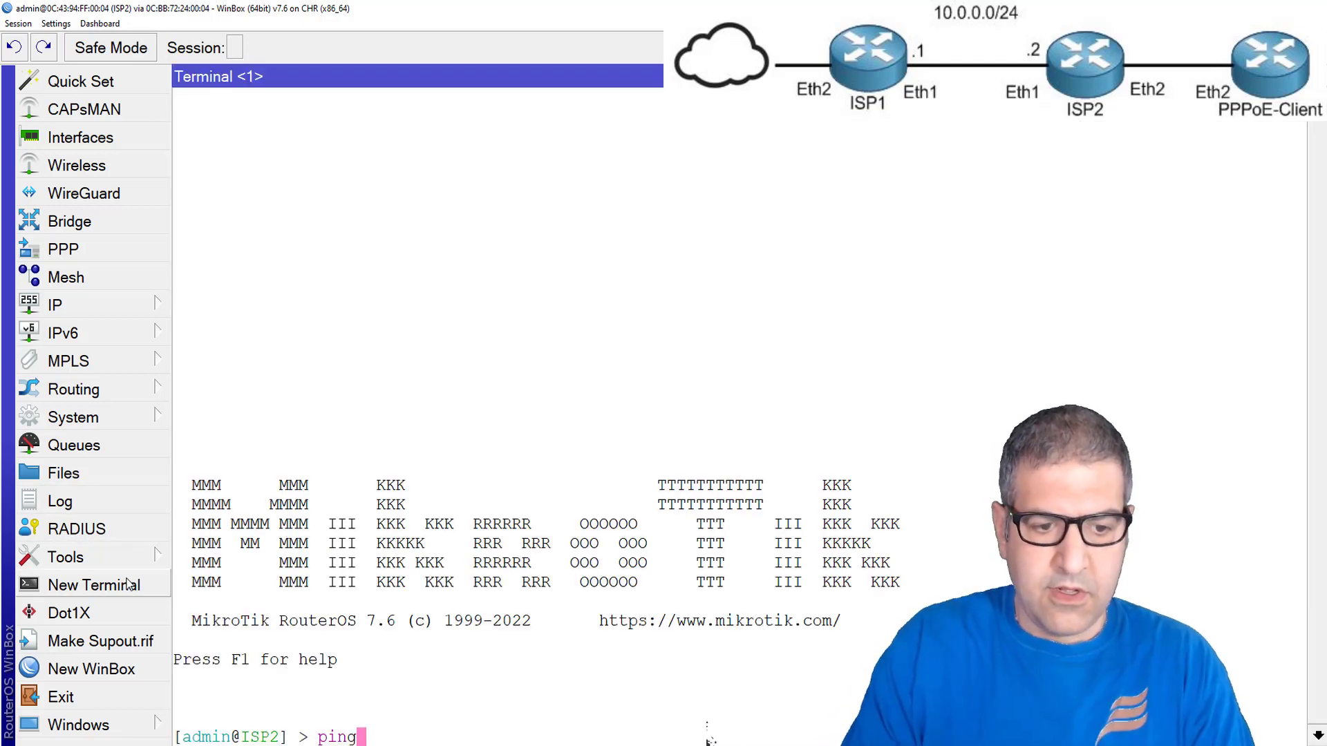
pyautogui.write(' 192.168.12.1')
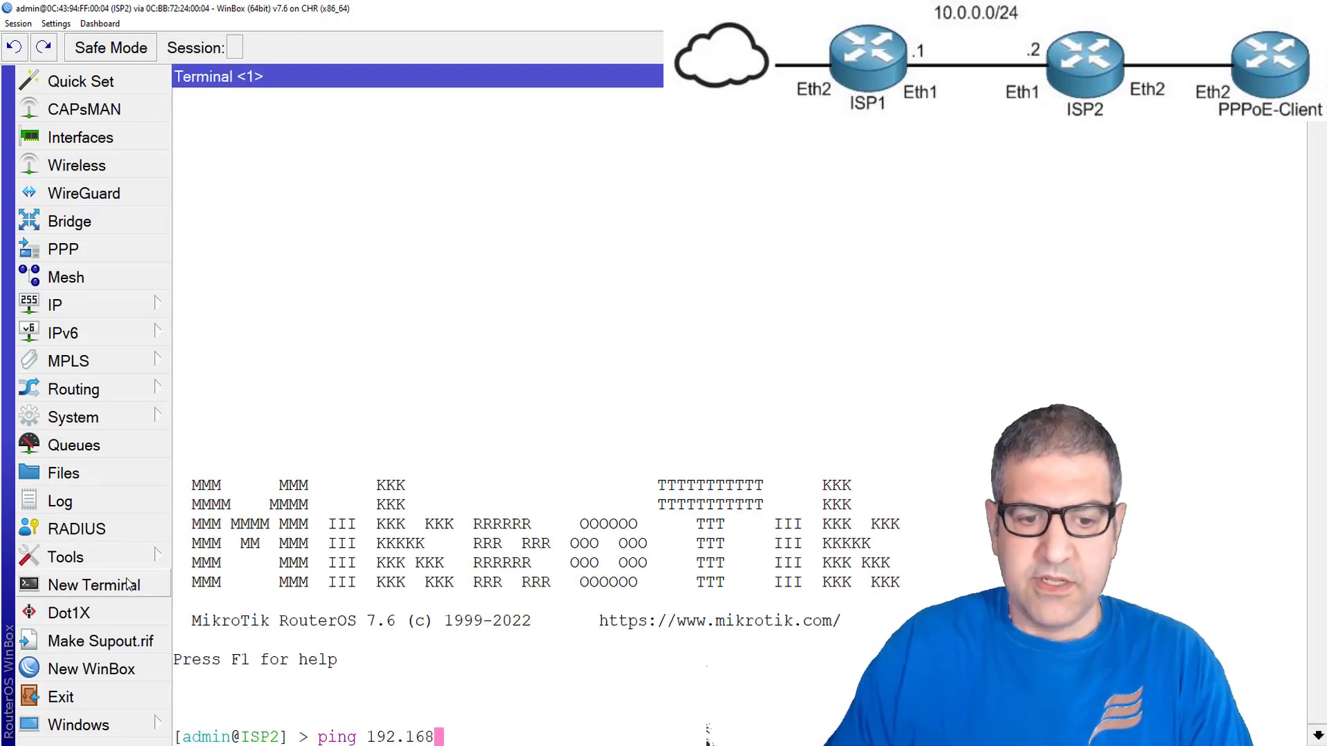
pyautogui.press('Return')
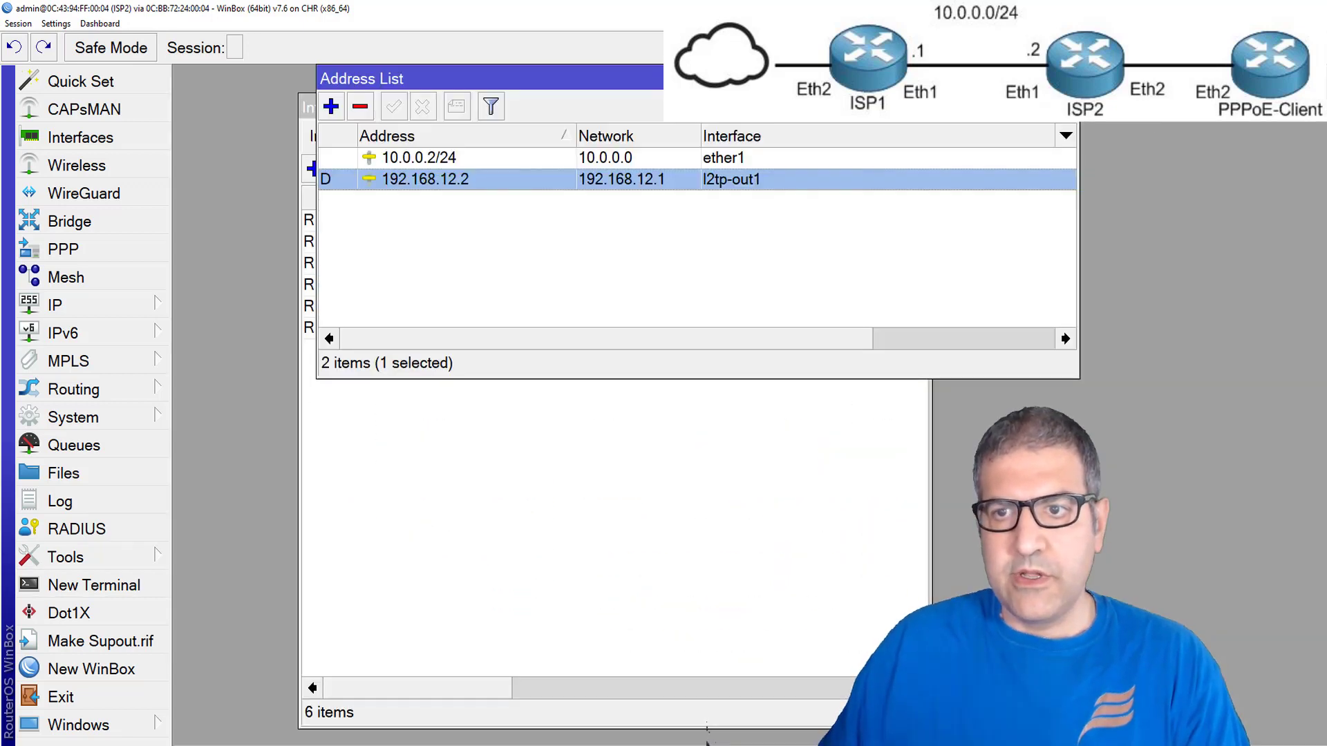
pyautogui.press('Escape')
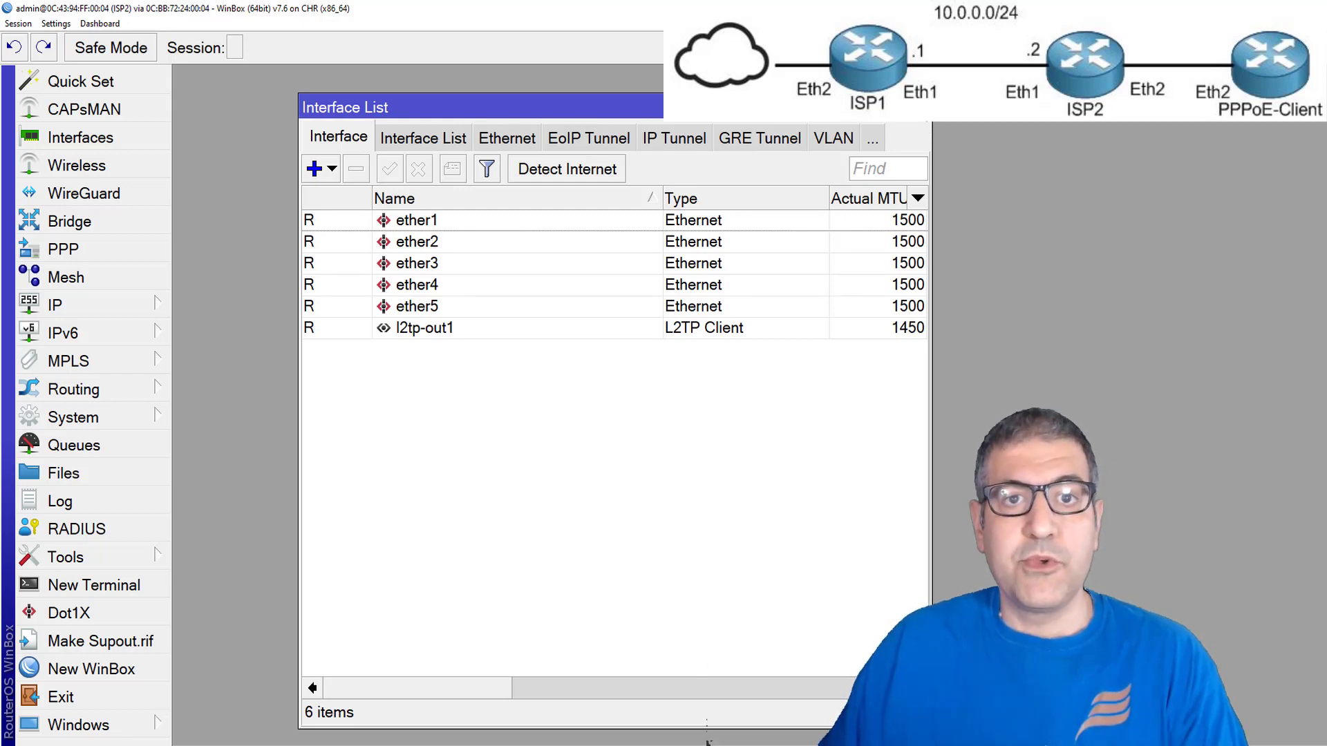
pyautogui.press('Escape')
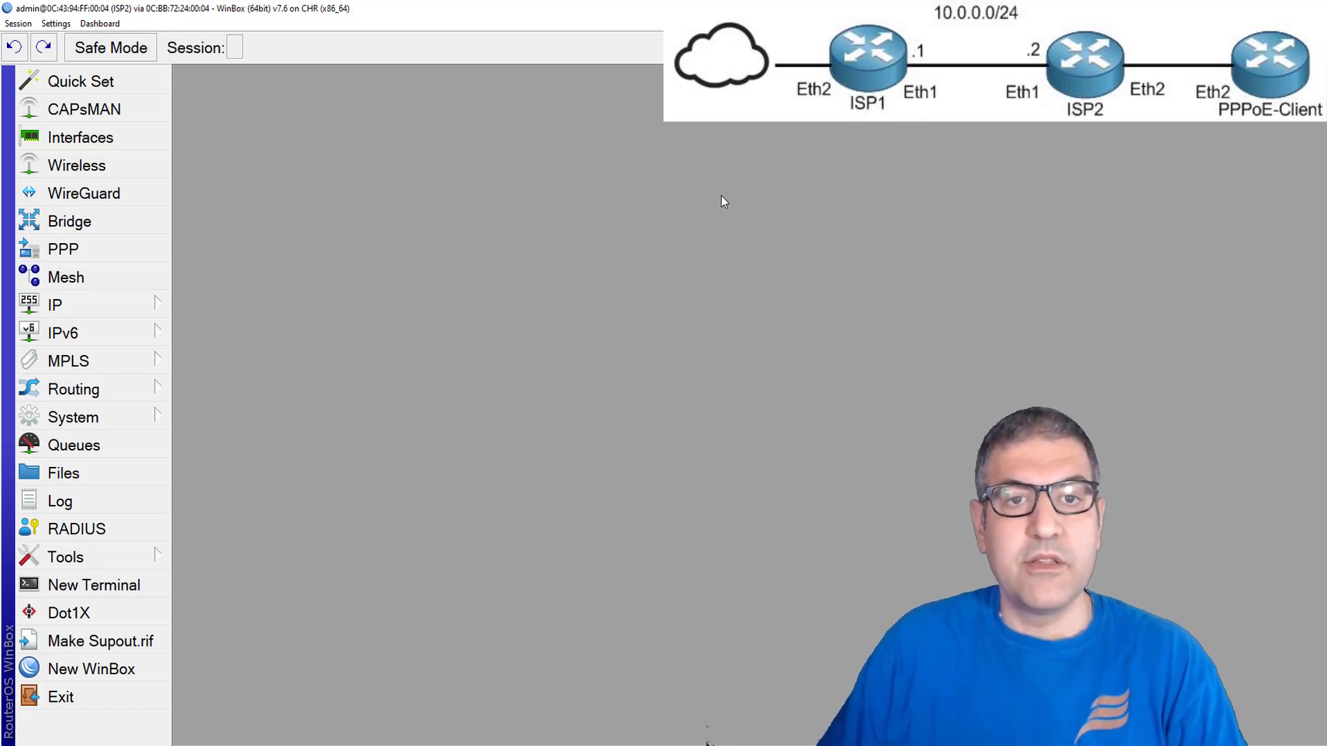
# Switch to ISP1, close PPP Secrets, and start a new EoIP Tunnel interface.
pyautogui.click(76, 745)
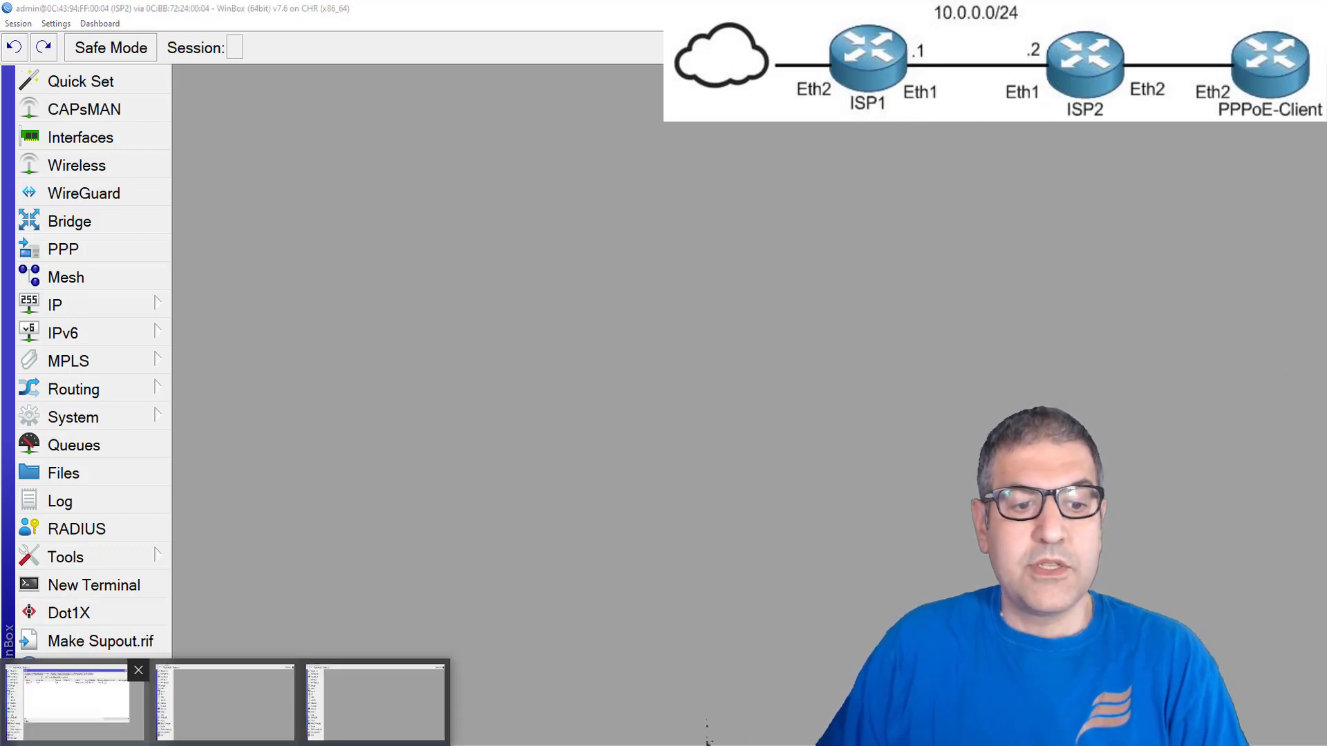
pyautogui.click(69, 698)
pyautogui.press('Escape')
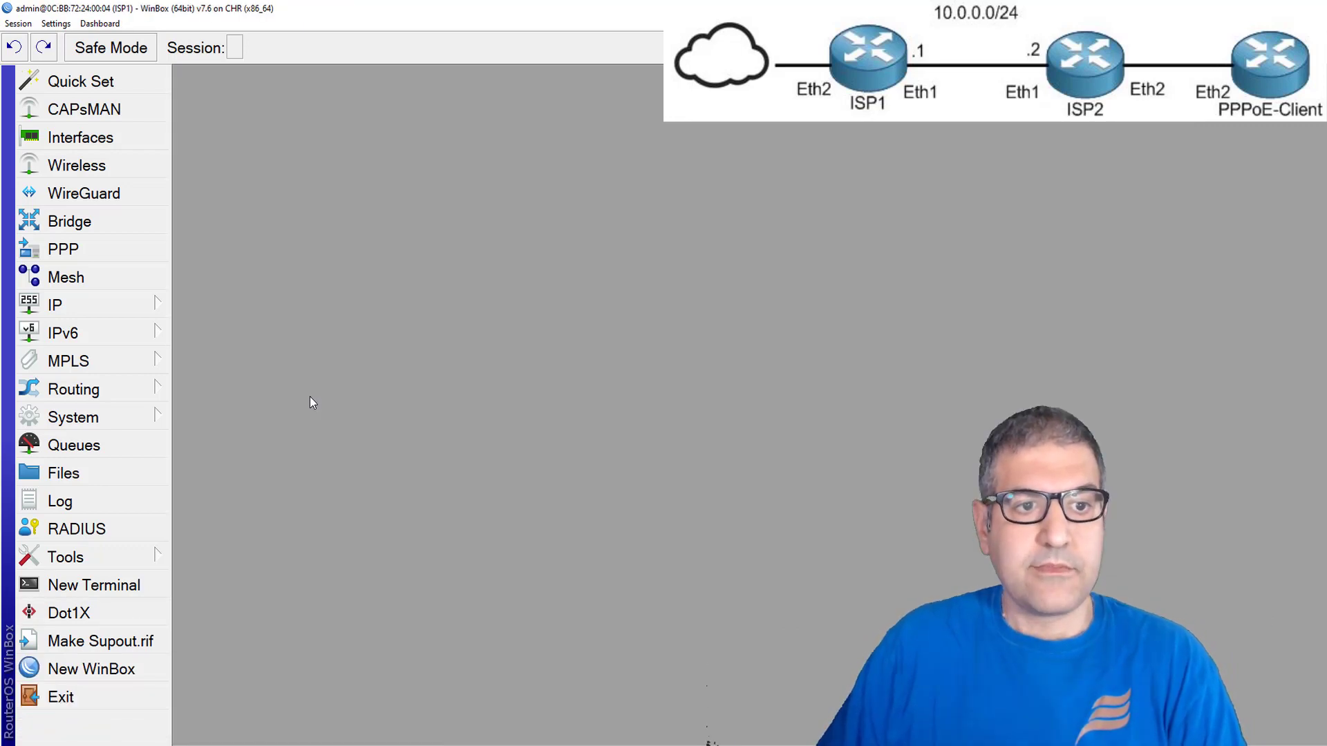
pyautogui.click(161, 138)
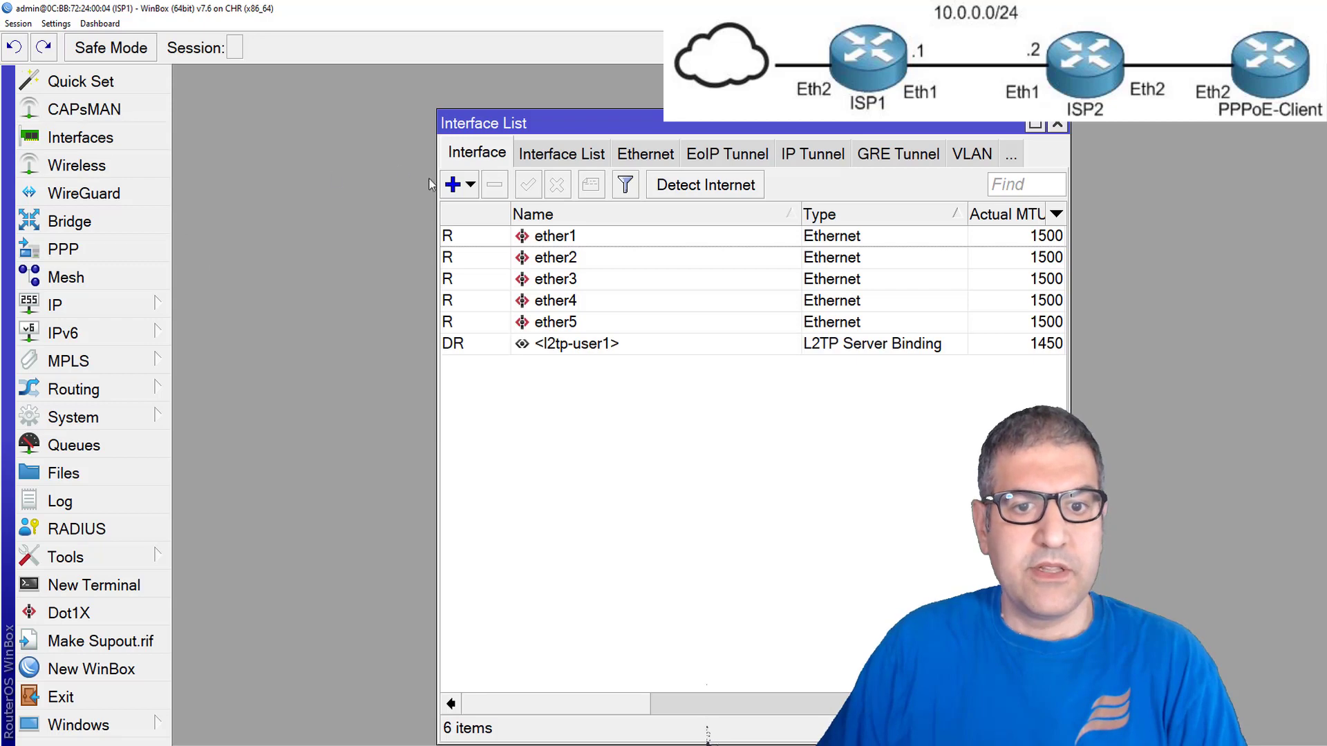
pyautogui.click(454, 184)
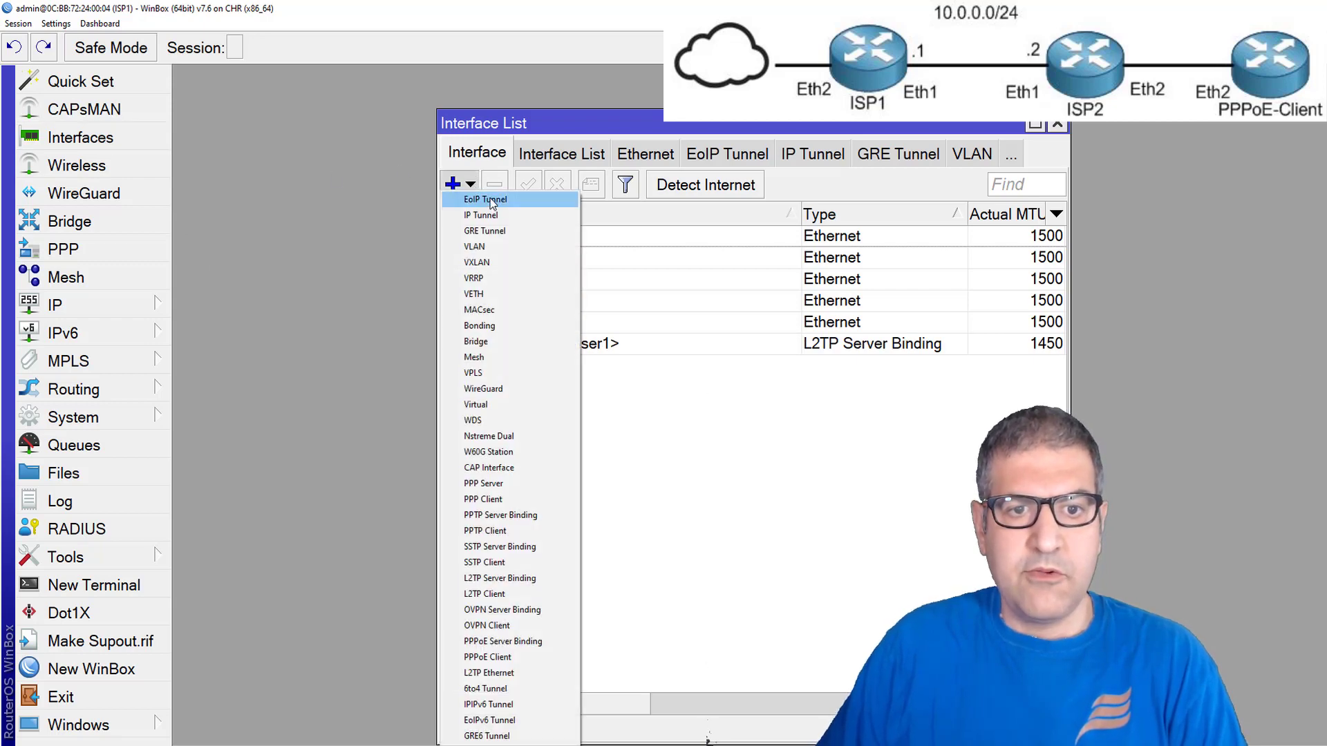
pyautogui.click(492, 200)
pyautogui.moveTo(758, 75); pyautogui.dragTo(433, 91)
# Set the EoIP tunnel's remote address to 192.168.12.2 and tunnel ID 1, then save it.
pyautogui.click(395, 457)
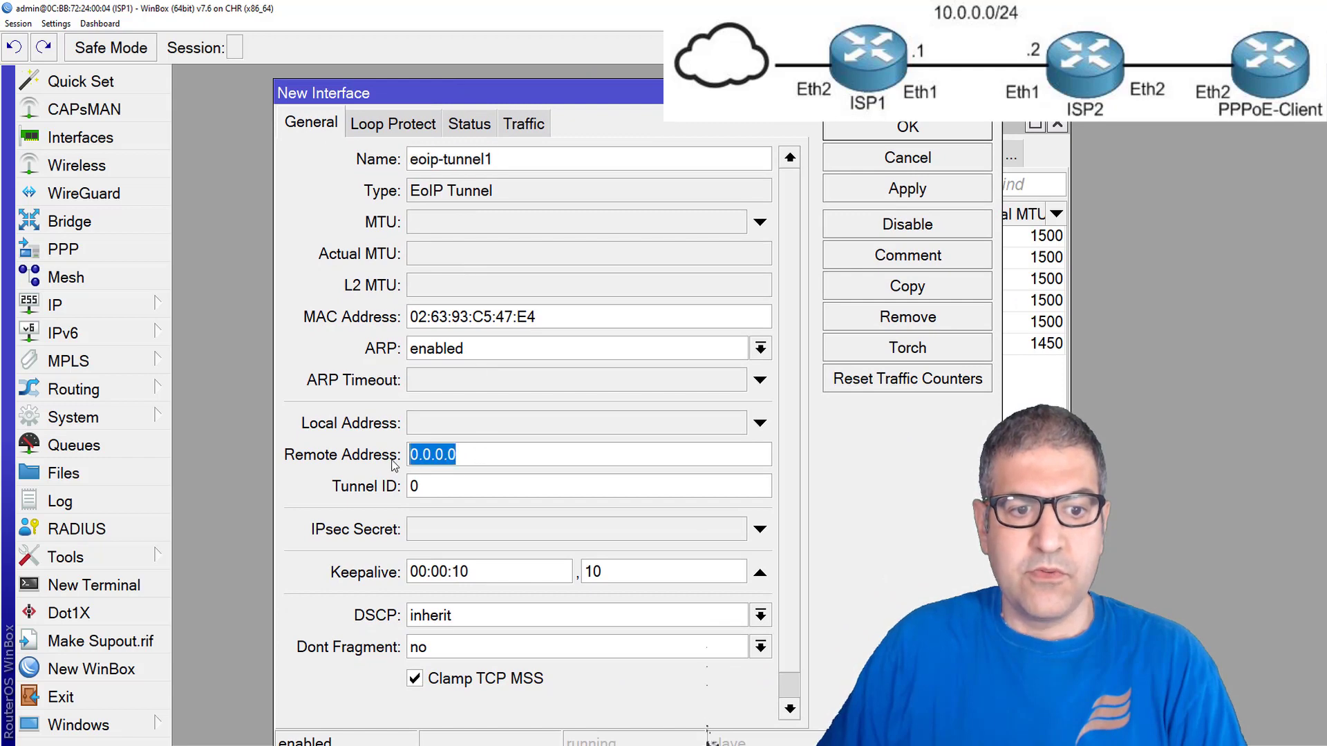
pyautogui.write('19')
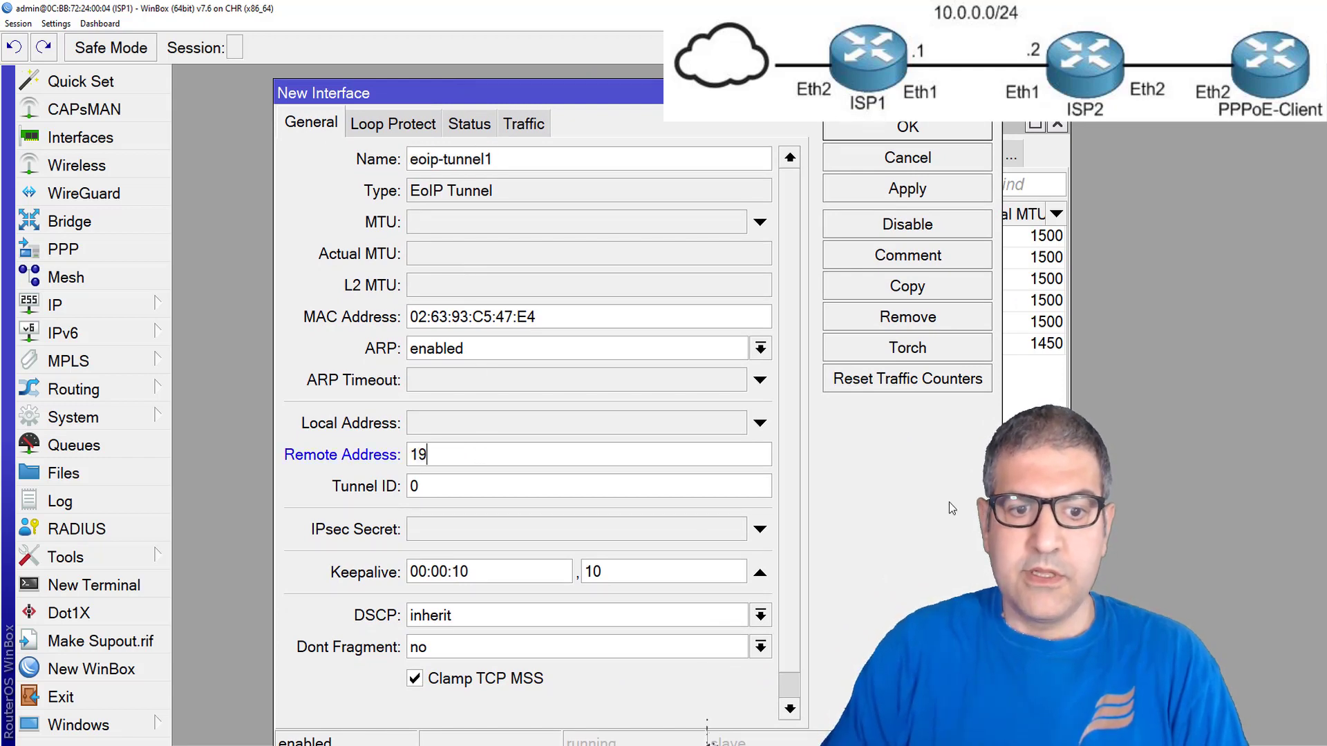
pyautogui.write('2.168.12.')
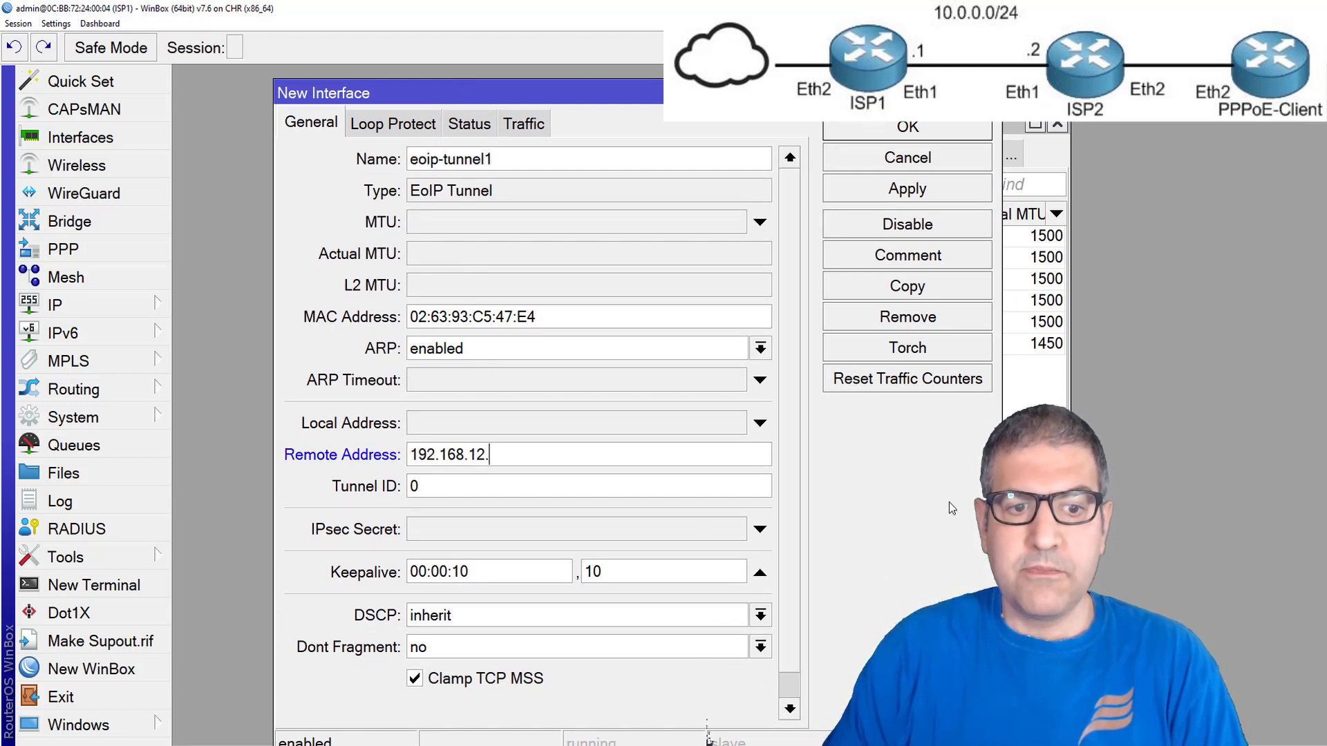
pyautogui.write('2')
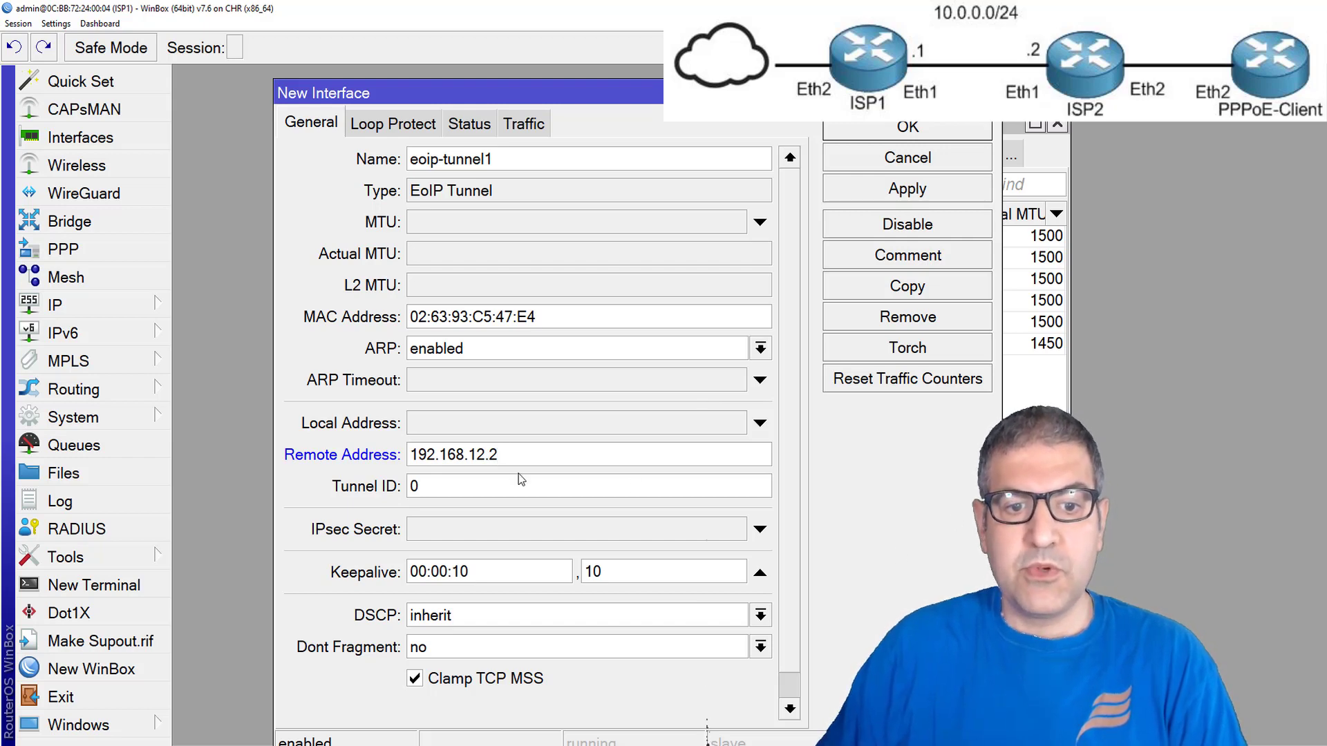
pyautogui.doubleClick(465, 482)
pyautogui.write('1')
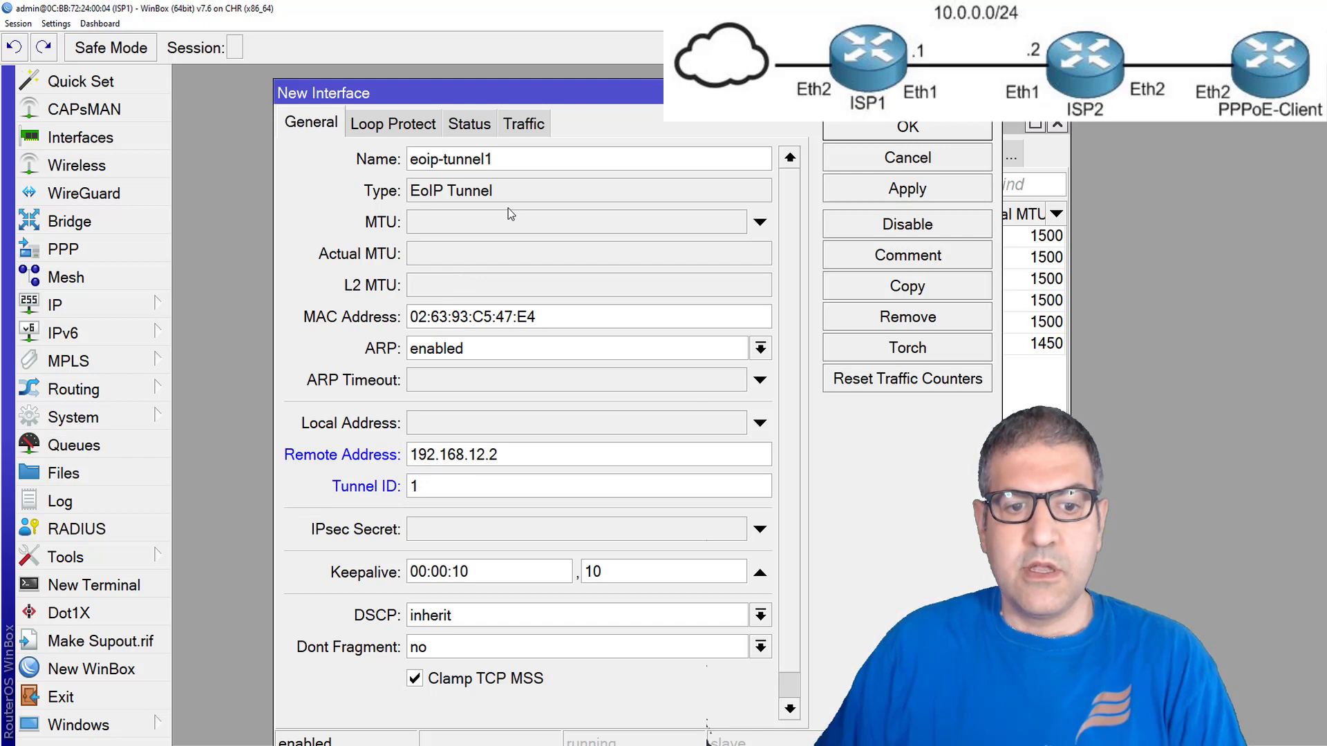
pyautogui.doubleClick(425, 486)
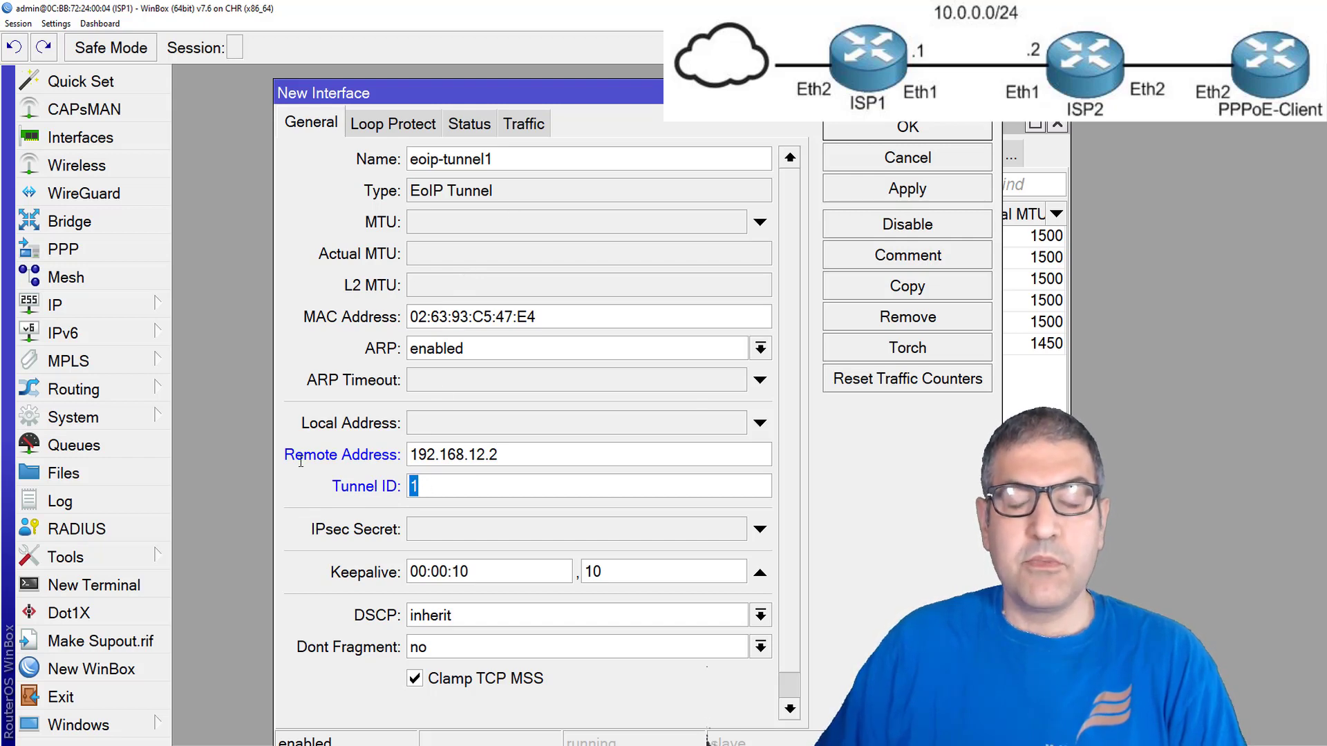
pyautogui.click(440, 485)
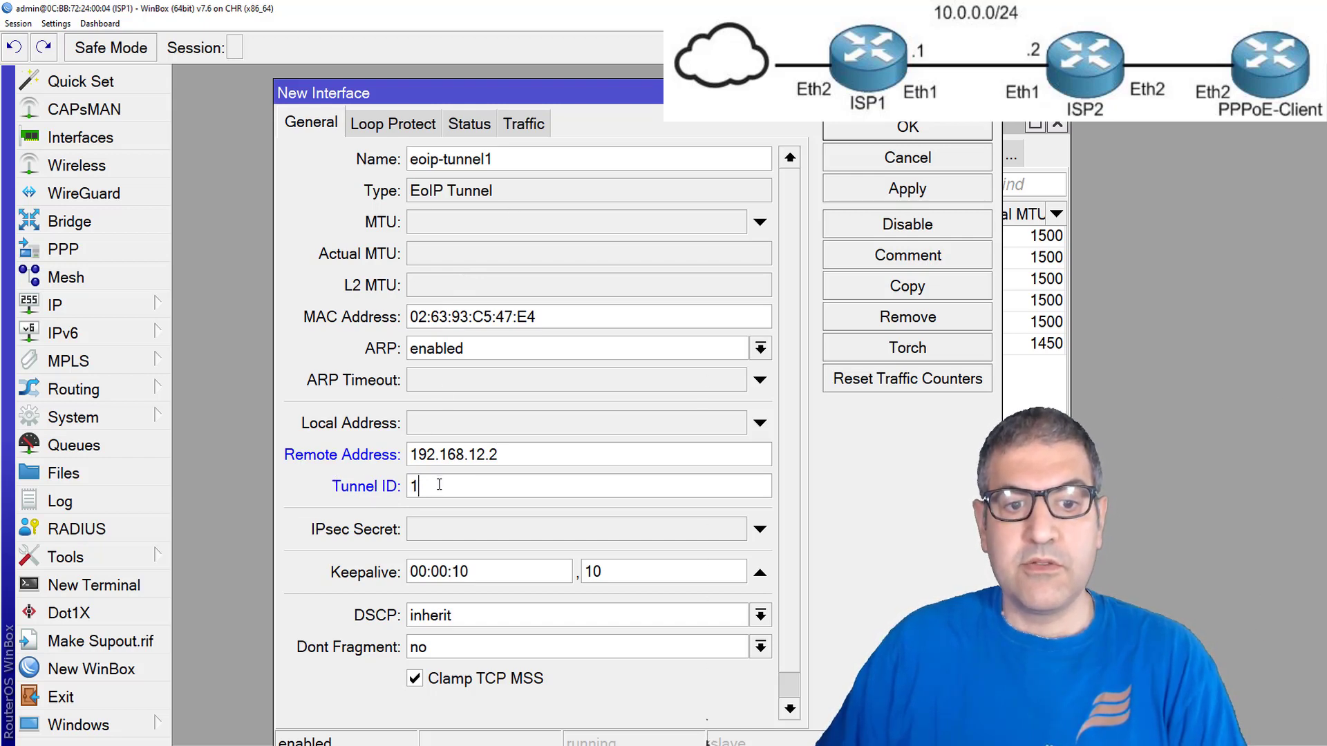
pyautogui.moveTo(440, 484); pyautogui.dragTo(386, 484)
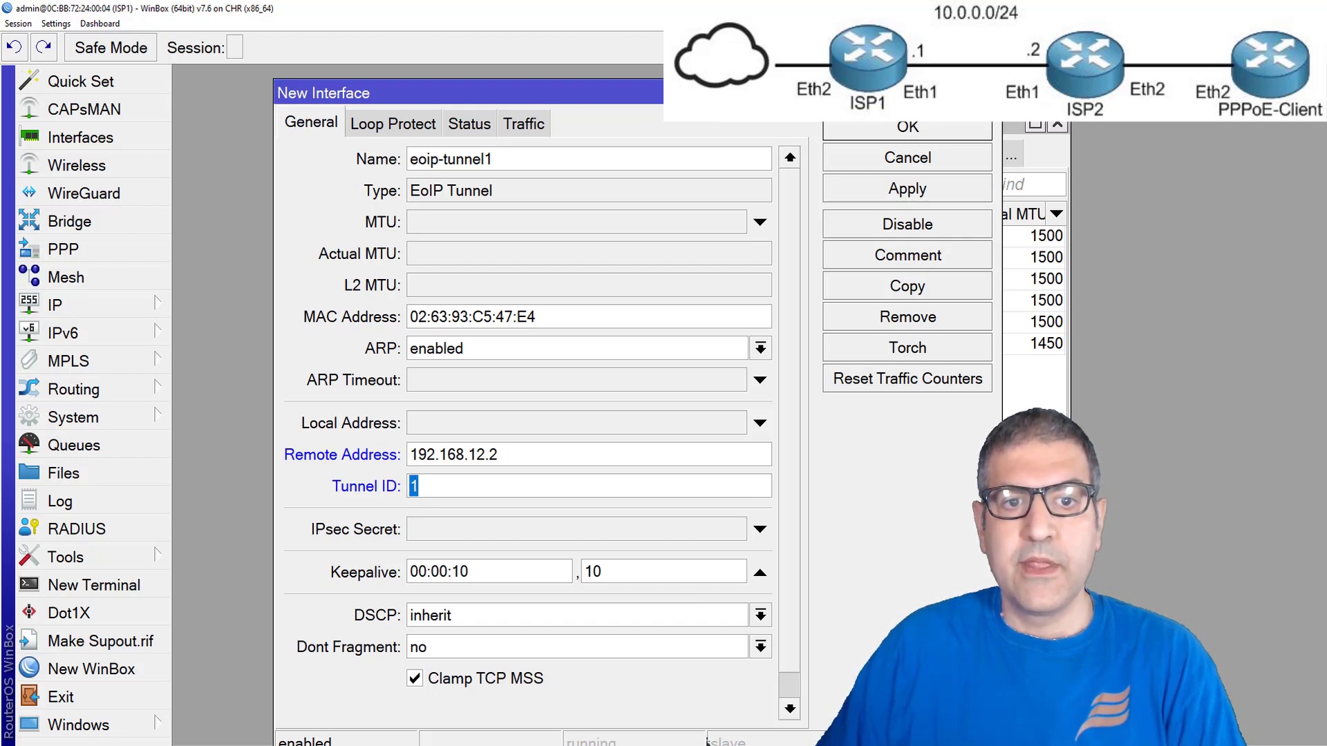
pyautogui.press('Return')
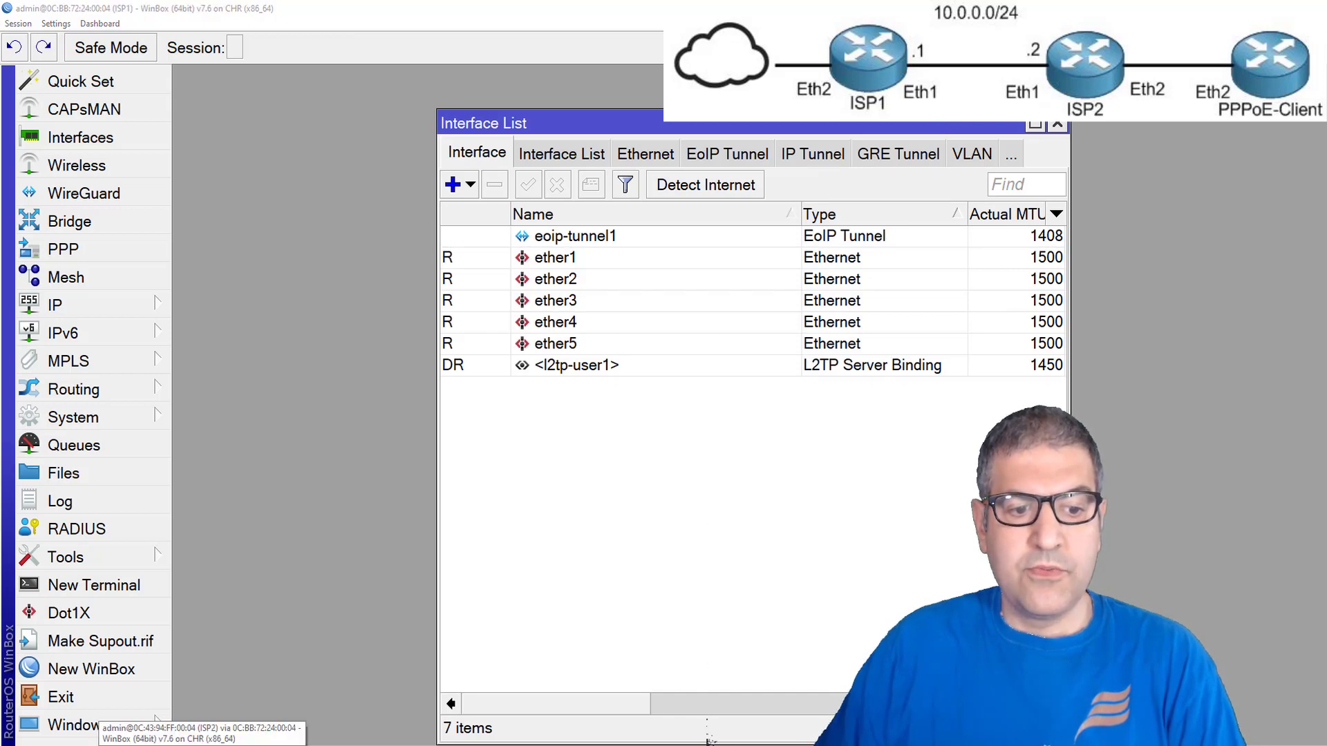
# Switch to ISP2 and start a new EoIP Tunnel interface, discarding a first attempt.
pyautogui.click(103, 745)
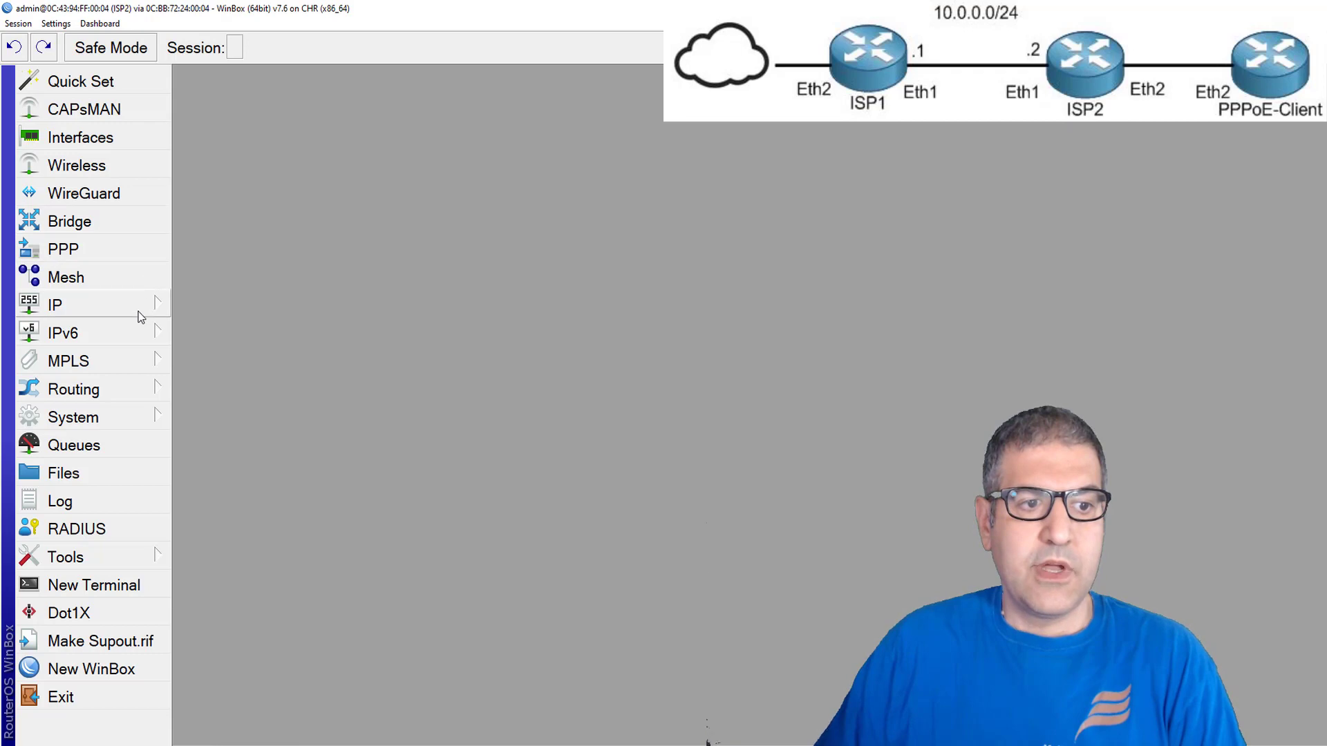
pyautogui.click(104, 137)
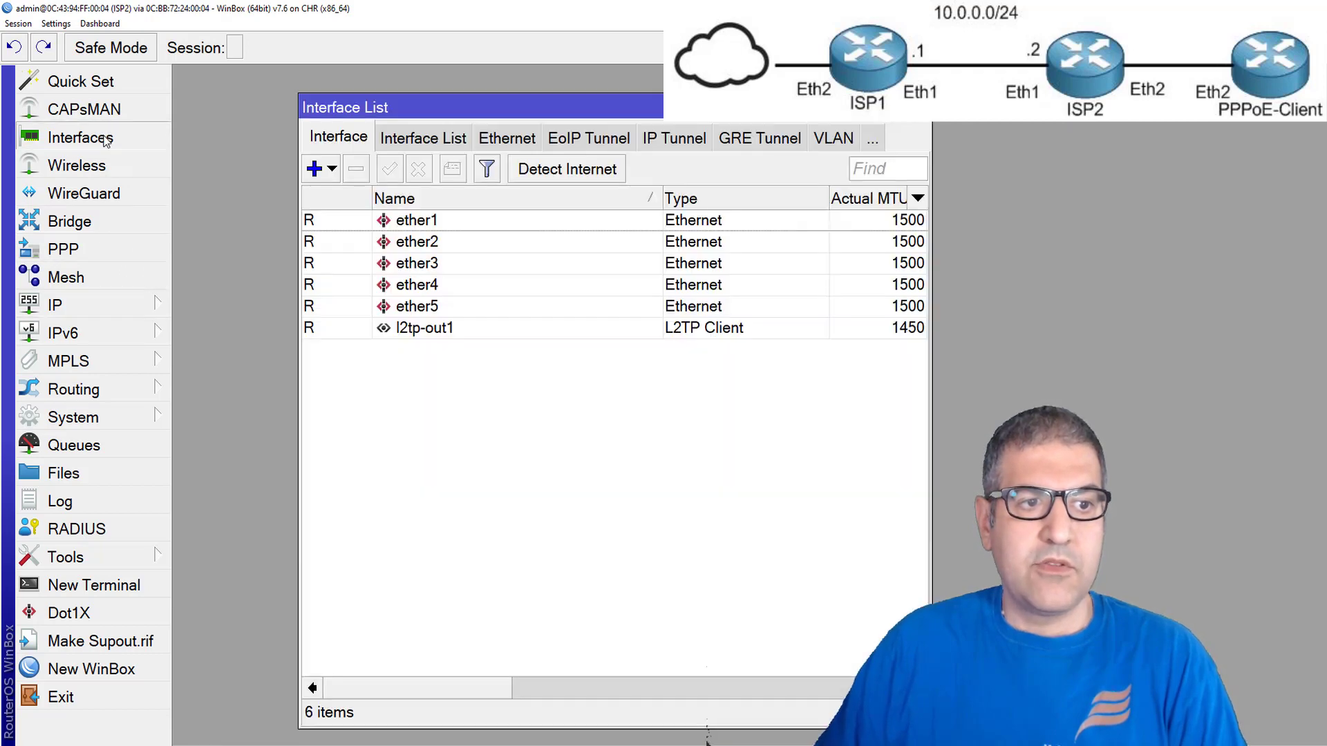
pyautogui.click(334, 169)
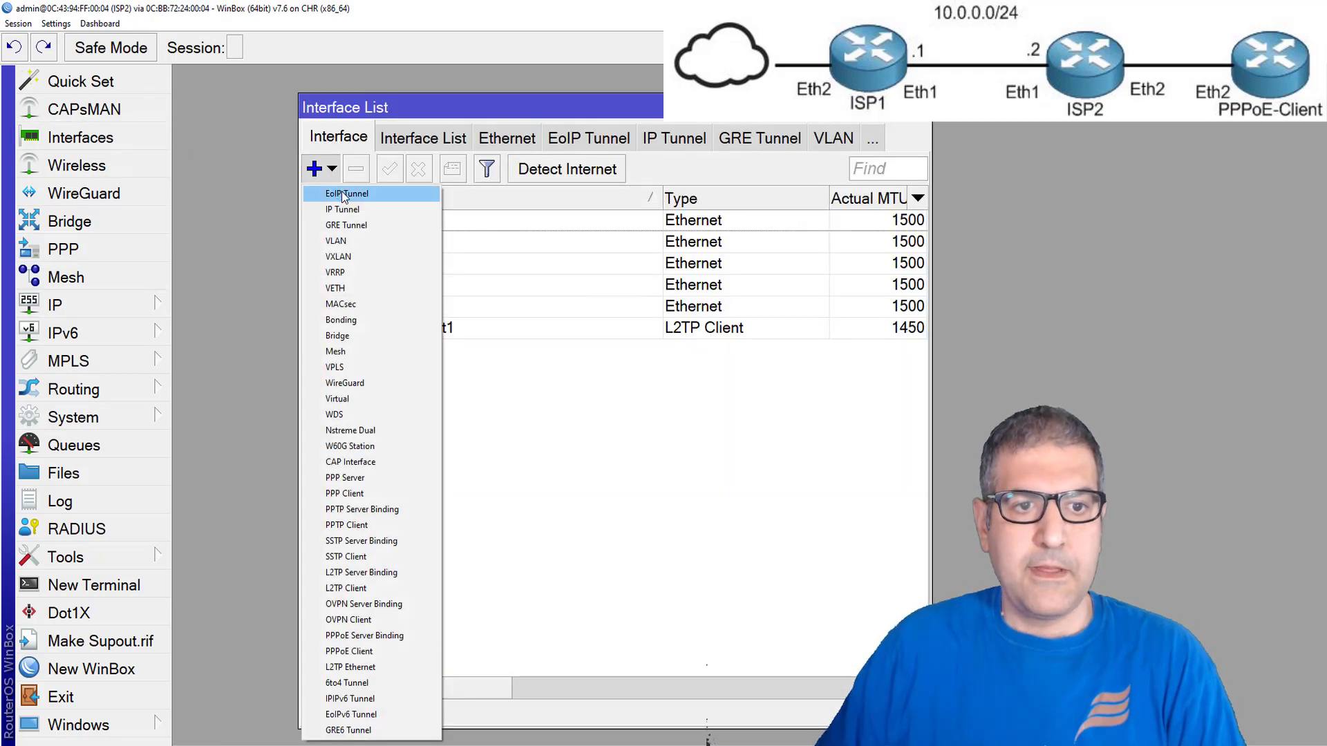
pyautogui.click(341, 191)
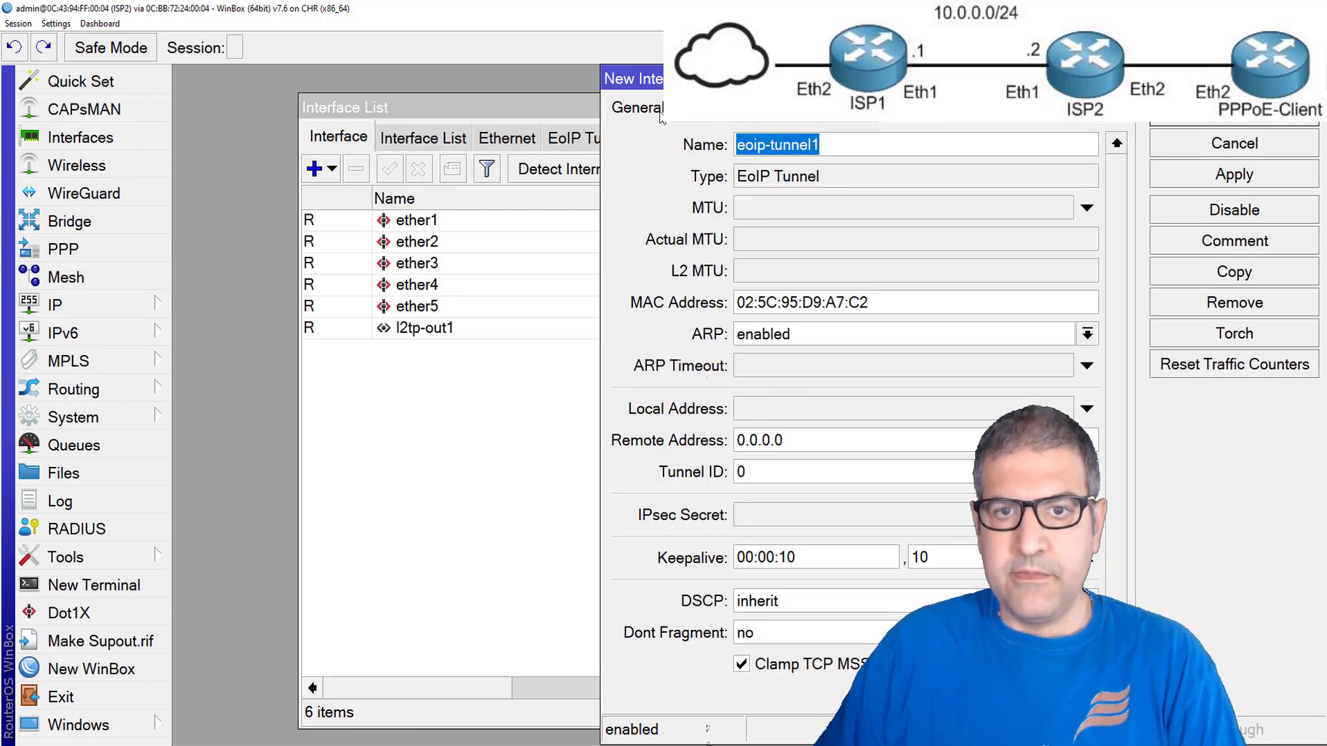
pyautogui.press('Escape')
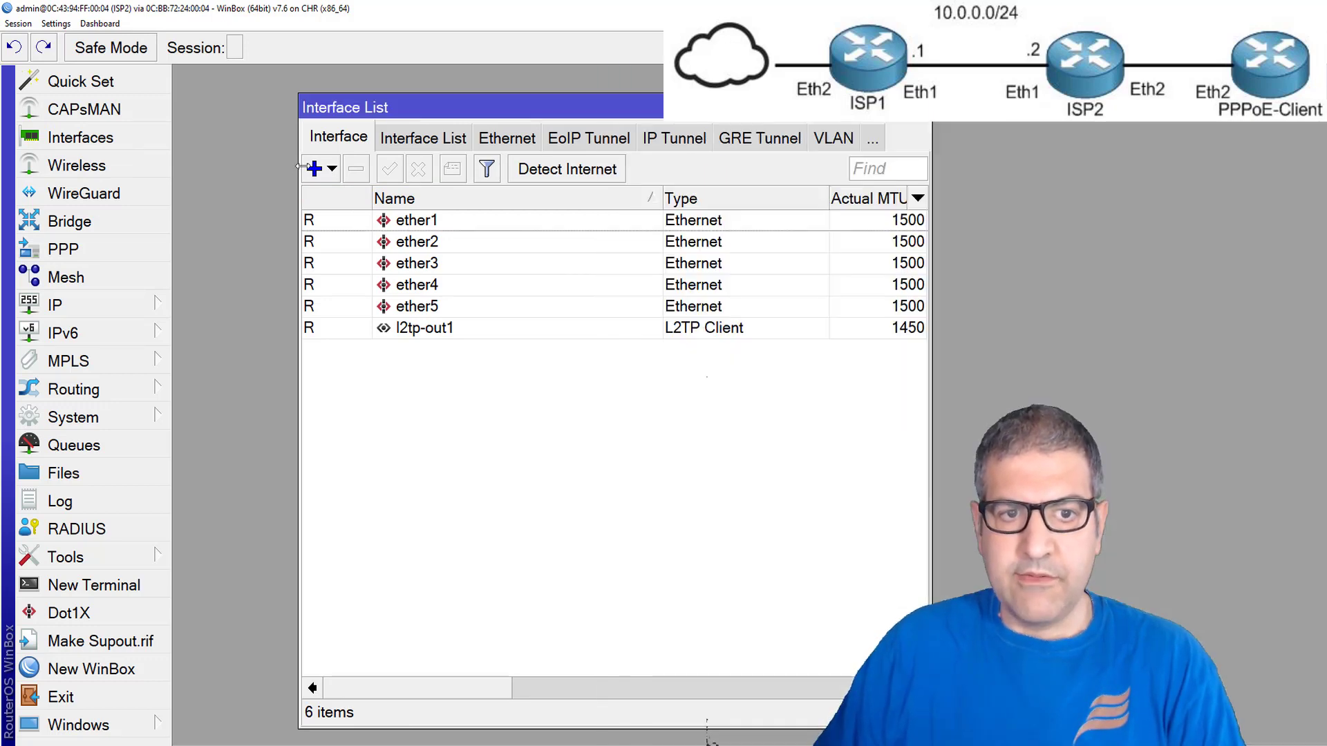
pyautogui.click(309, 169)
pyautogui.click(353, 191)
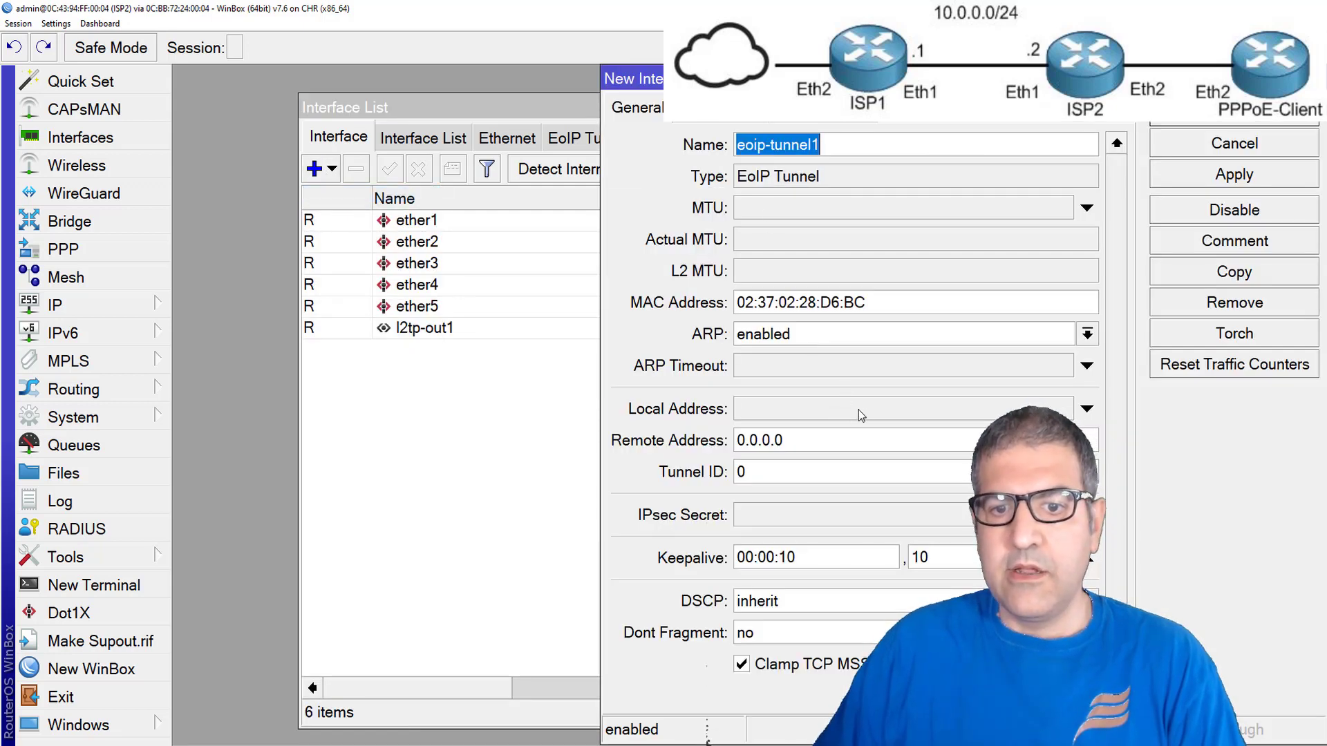
# Give ISP2's EoIP tunnel remote address 192.168.12.1 and tunnel ID 1, save, and check the eoip-tunnel1 row.
pyautogui.click(830, 434)
pyautogui.write('19')
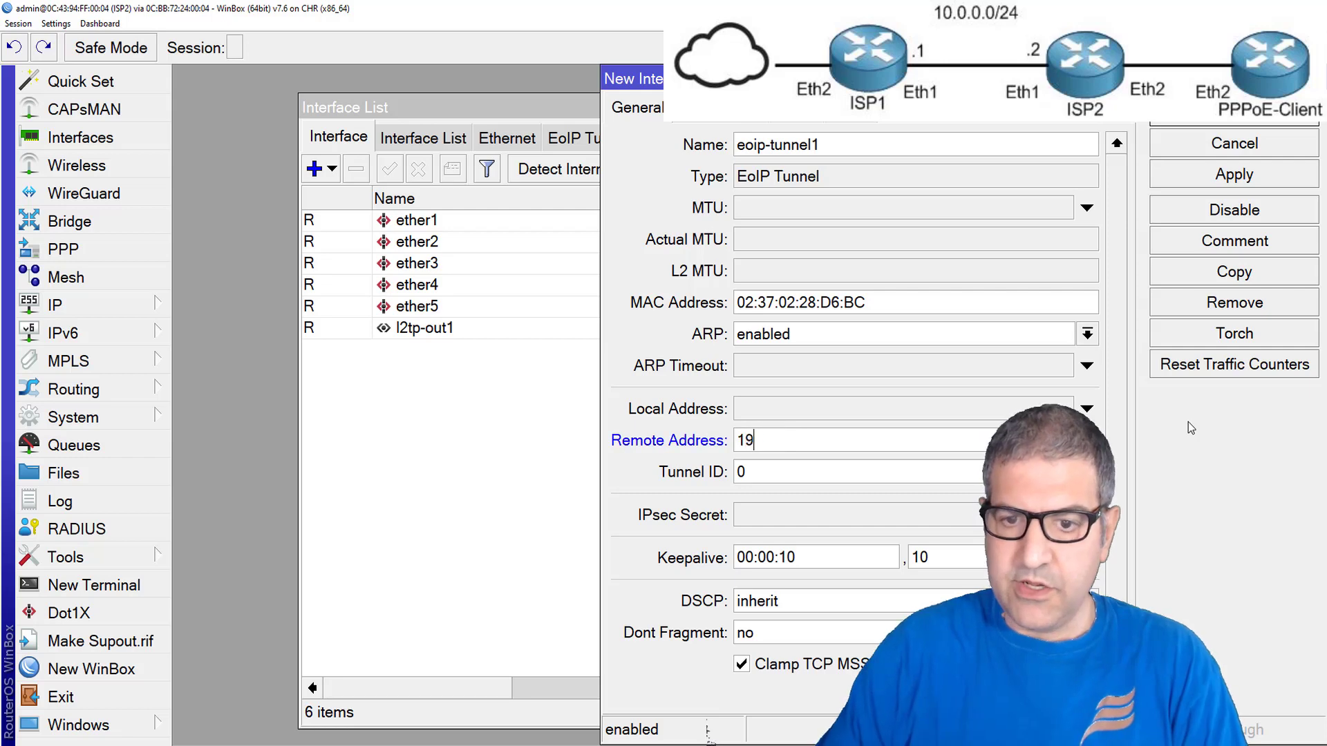
pyautogui.write('2.168.')
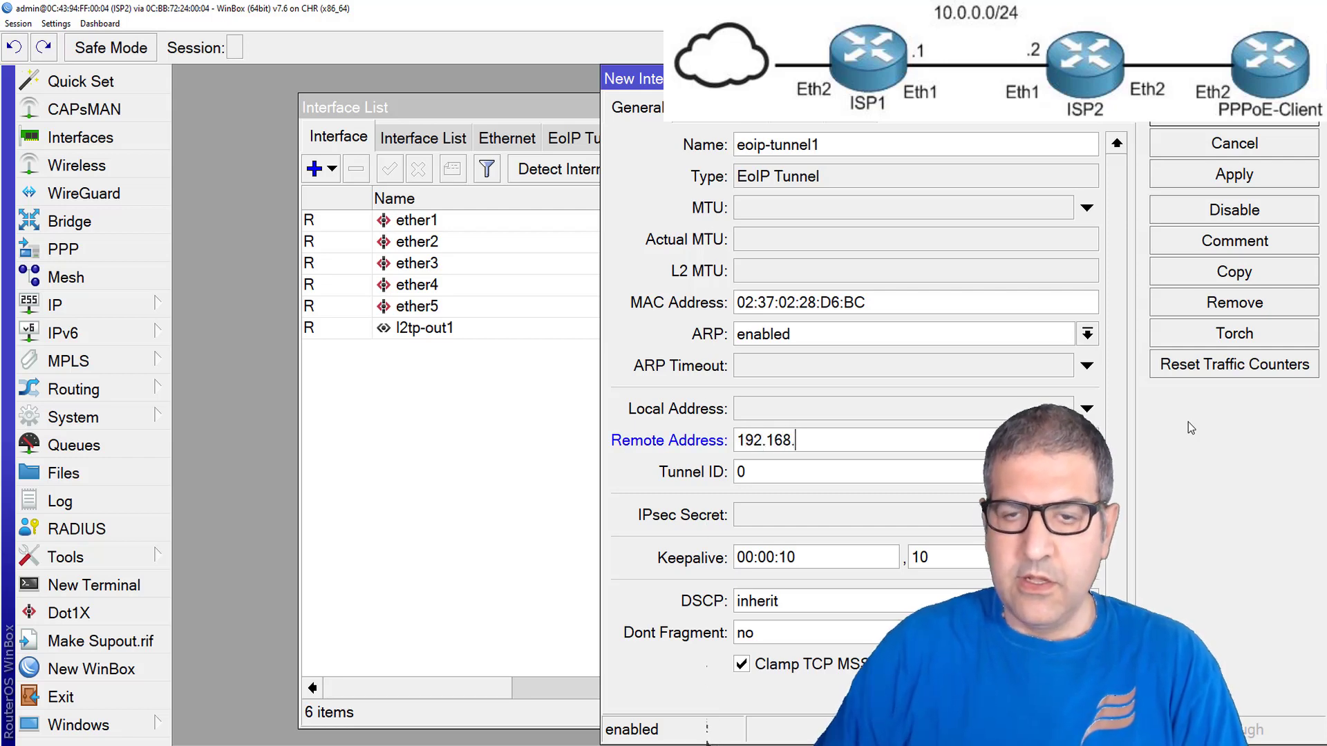
pyautogui.moveTo(795, 78); pyautogui.dragTo(424, 78)
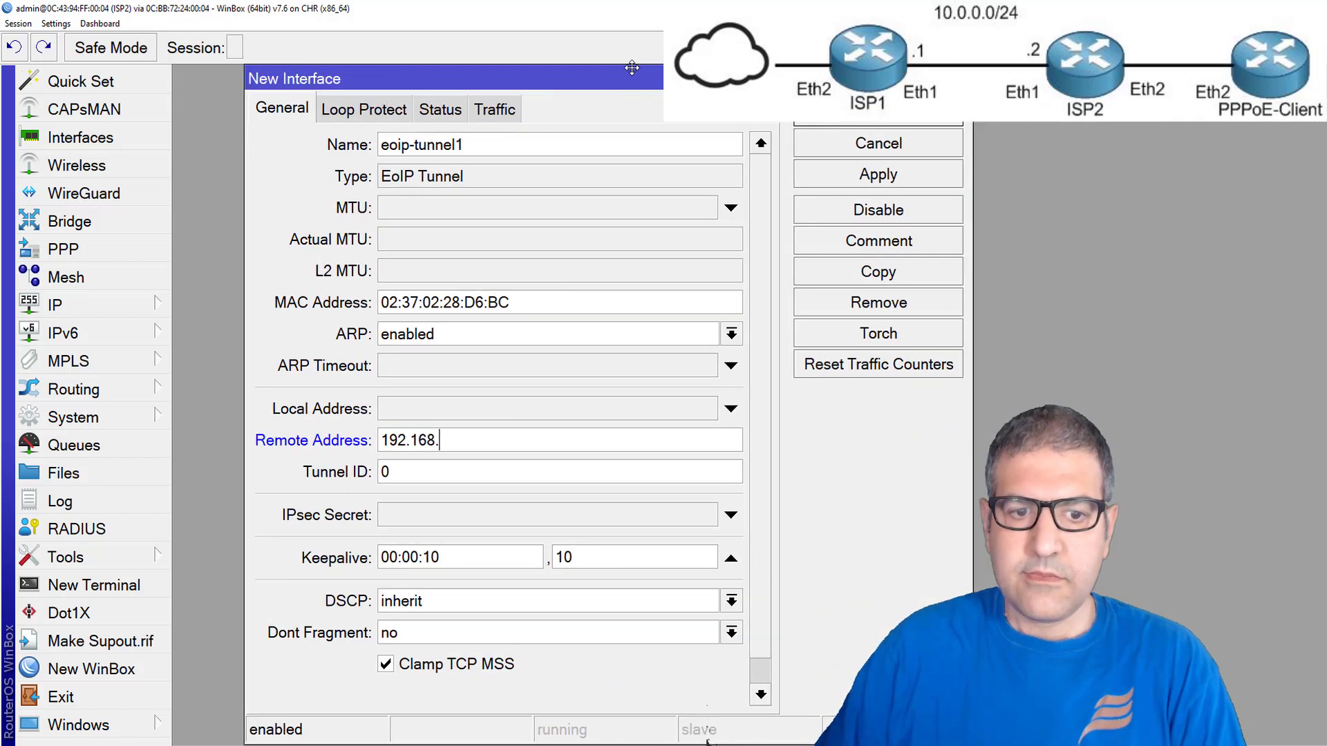
pyautogui.write('12.1')
pyautogui.press('Tab')
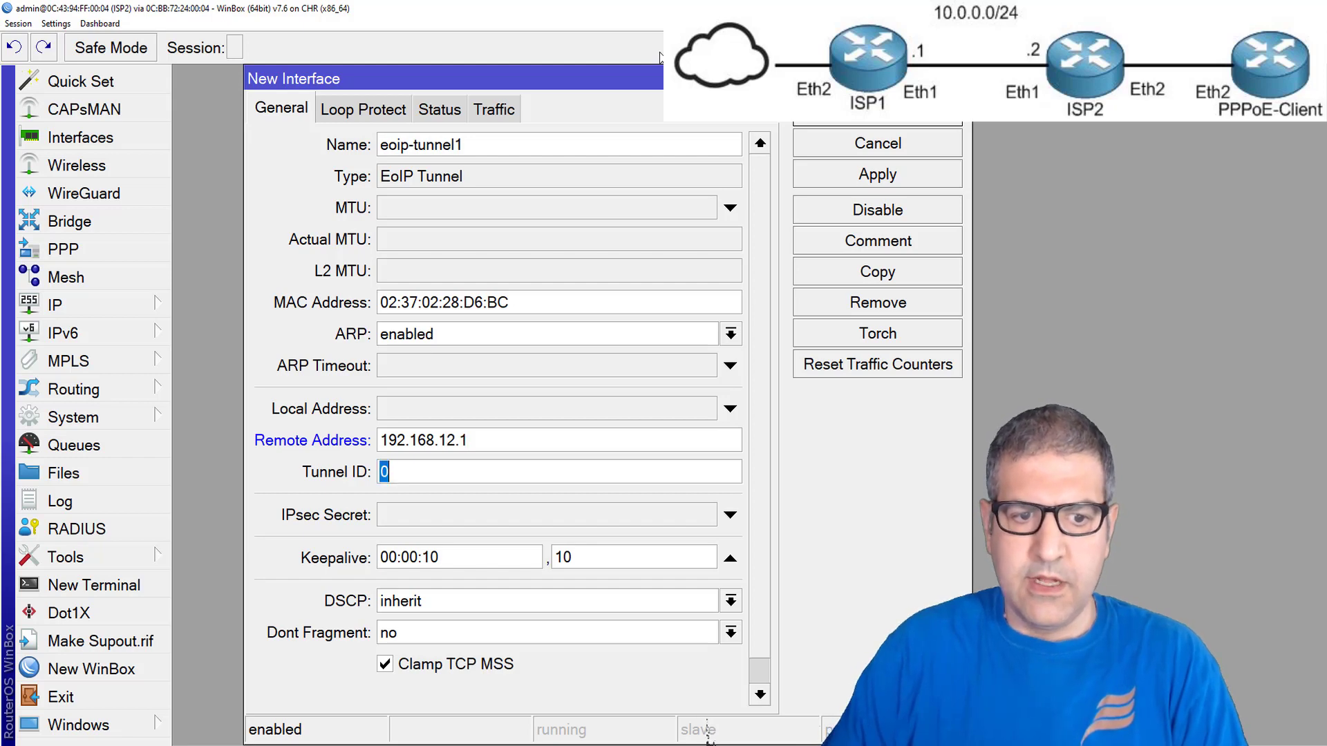
pyautogui.write('1')
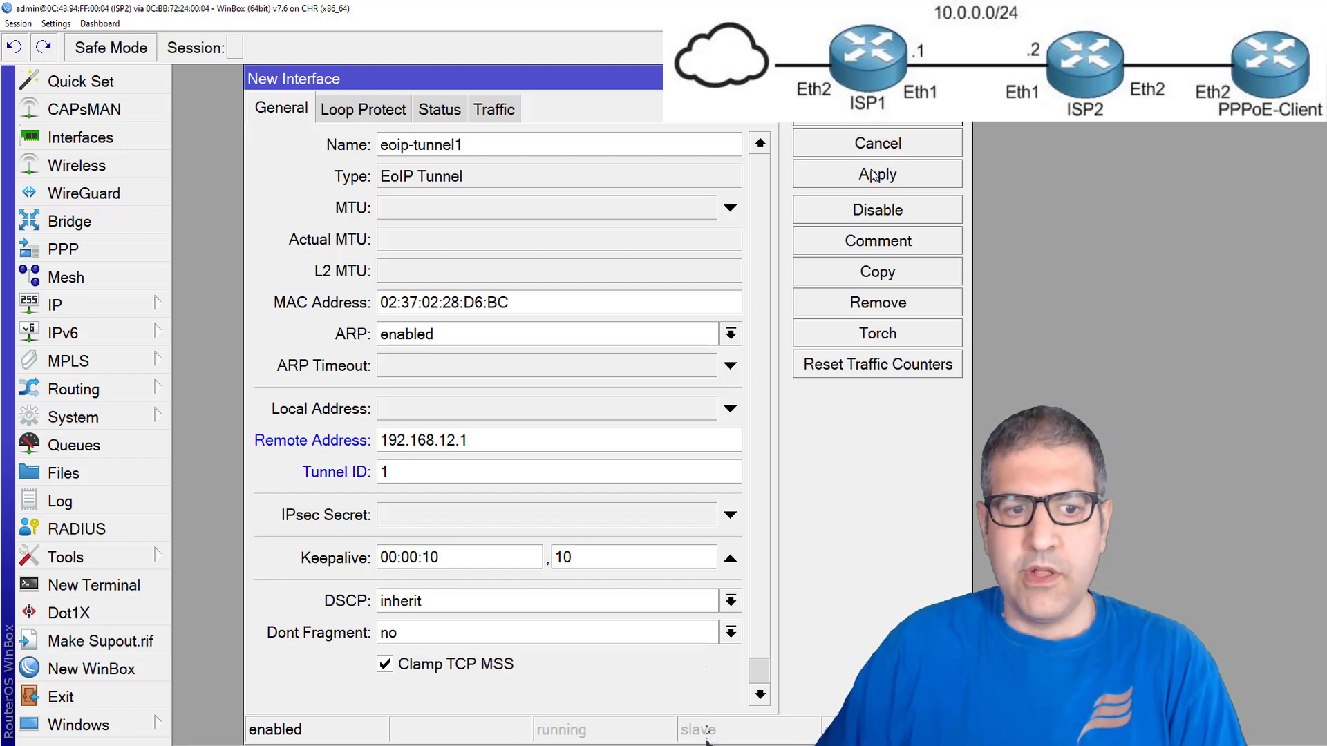
pyautogui.click(874, 175)
pyautogui.click(881, 120)
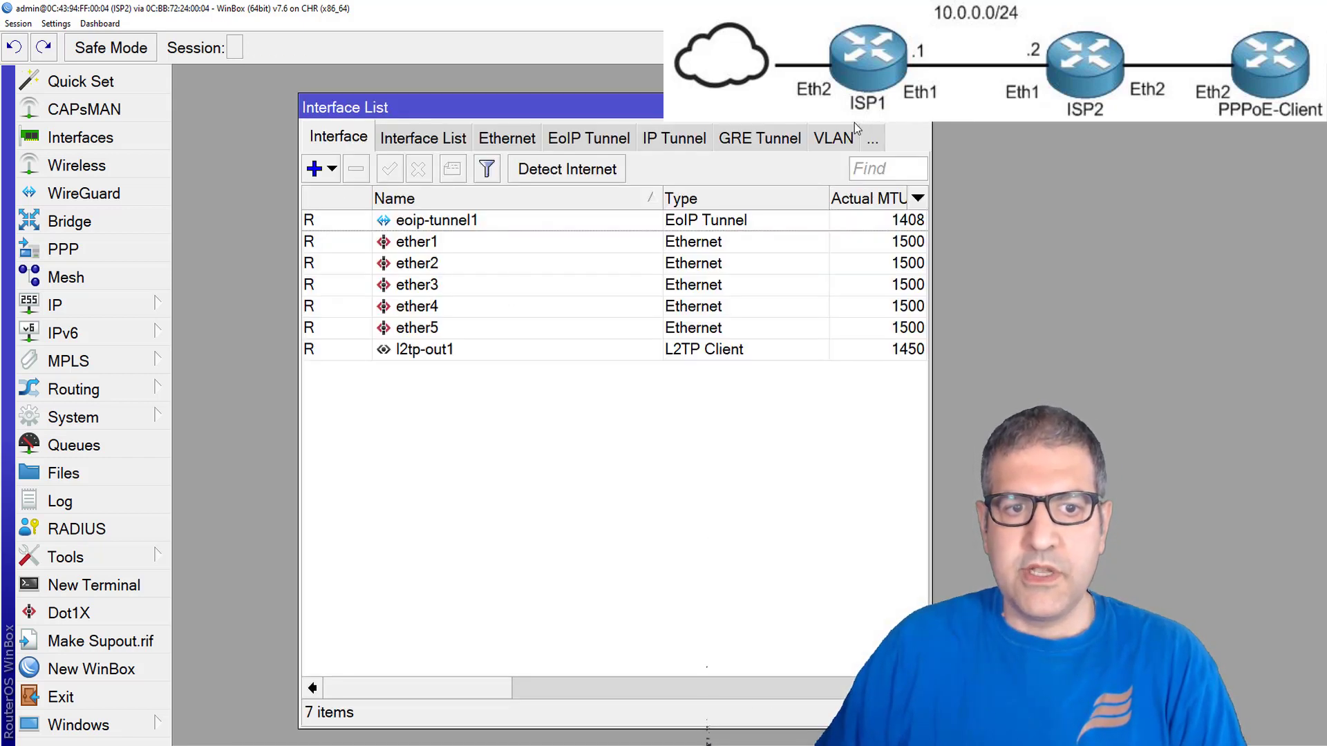
pyautogui.click(399, 221)
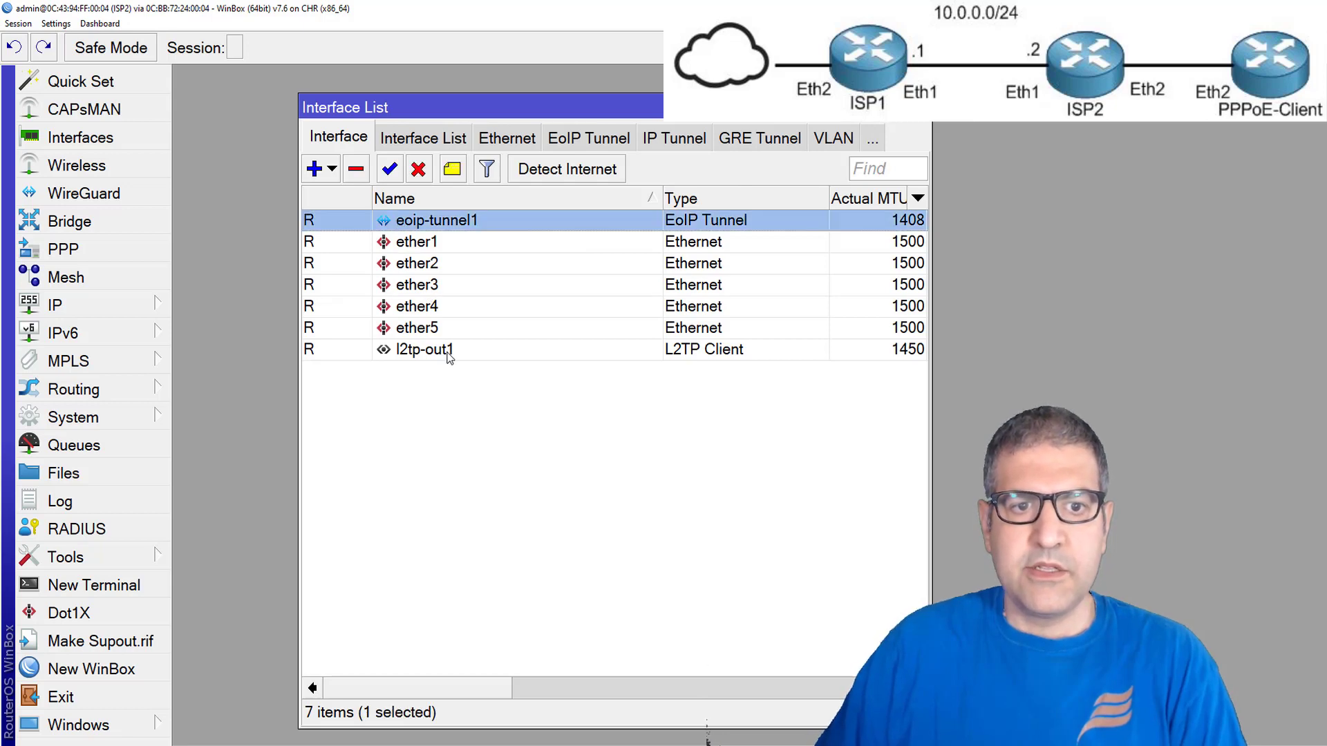
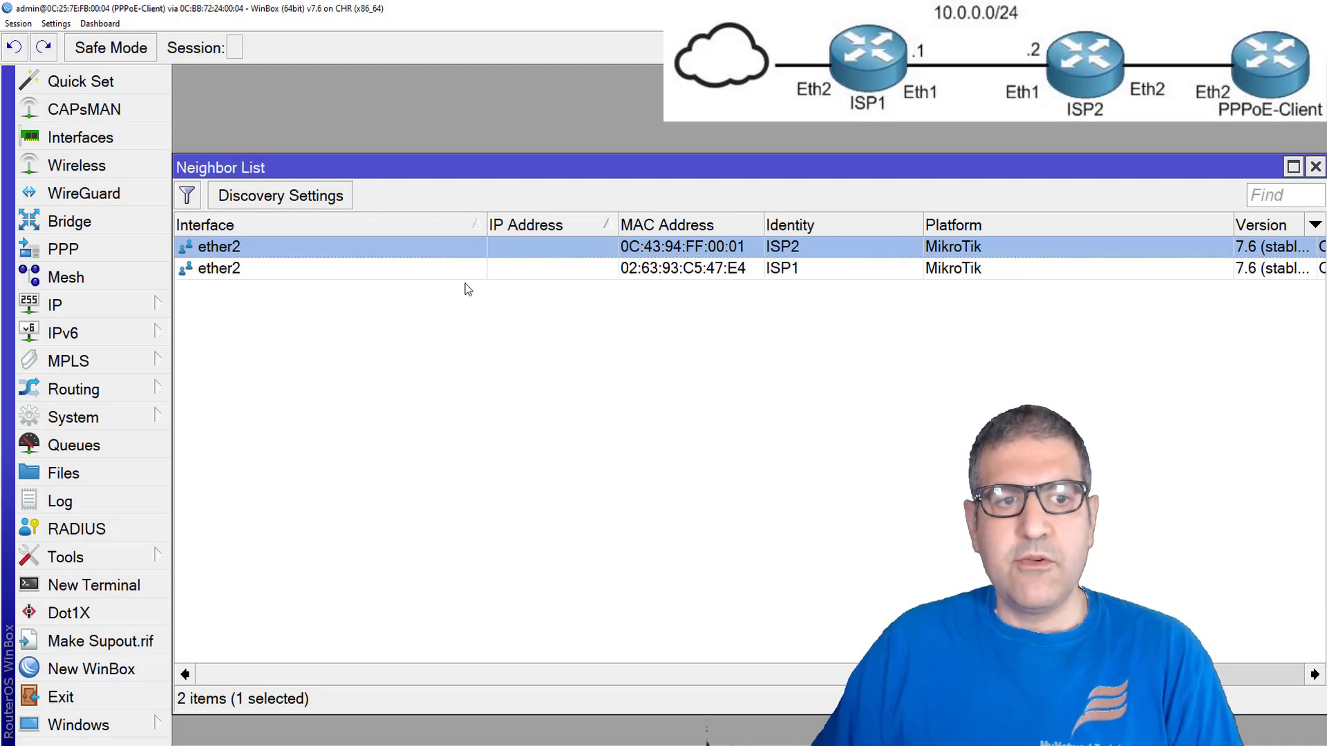
# Connect to the ISP1 router from the neighbor list.
pyautogui.click(625, 273)
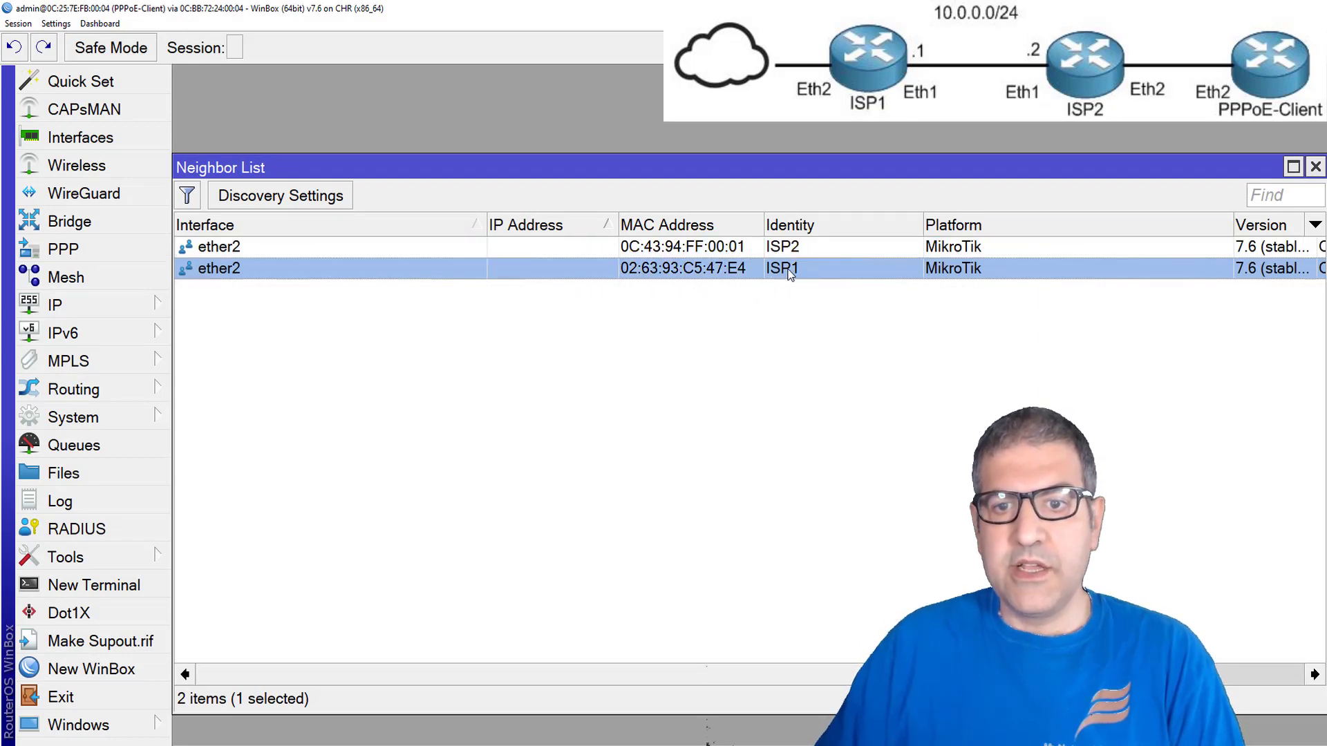
pyautogui.moveTo(706, 675)
pyautogui.mouseDown()
pyautogui.moveTo(951, 677)
pyautogui.moveTo(706, 692)
pyautogui.mouseUp()
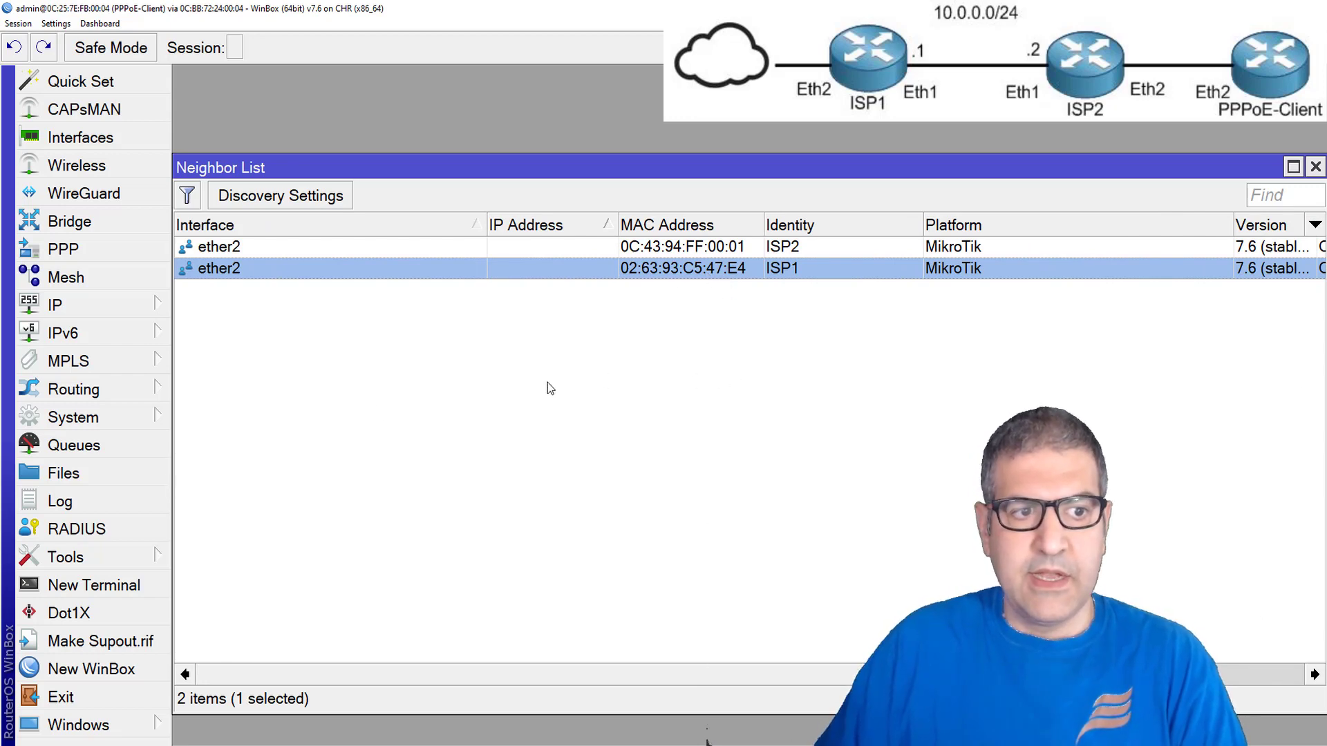
pyautogui.click(253, 417)
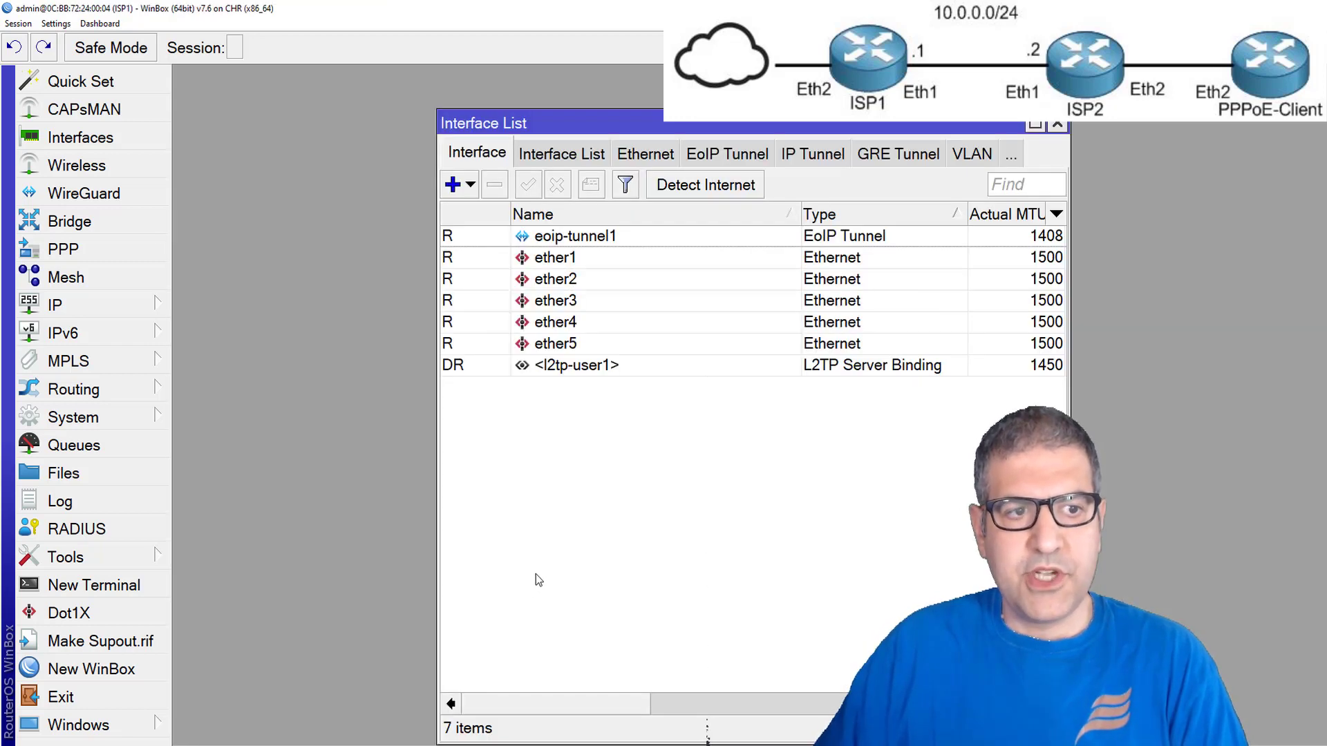
# Ping 8.8.8.8 from an ISP1 terminal and confirm there is no route.
pyautogui.click(121, 587)
pyautogui.write('ping ')
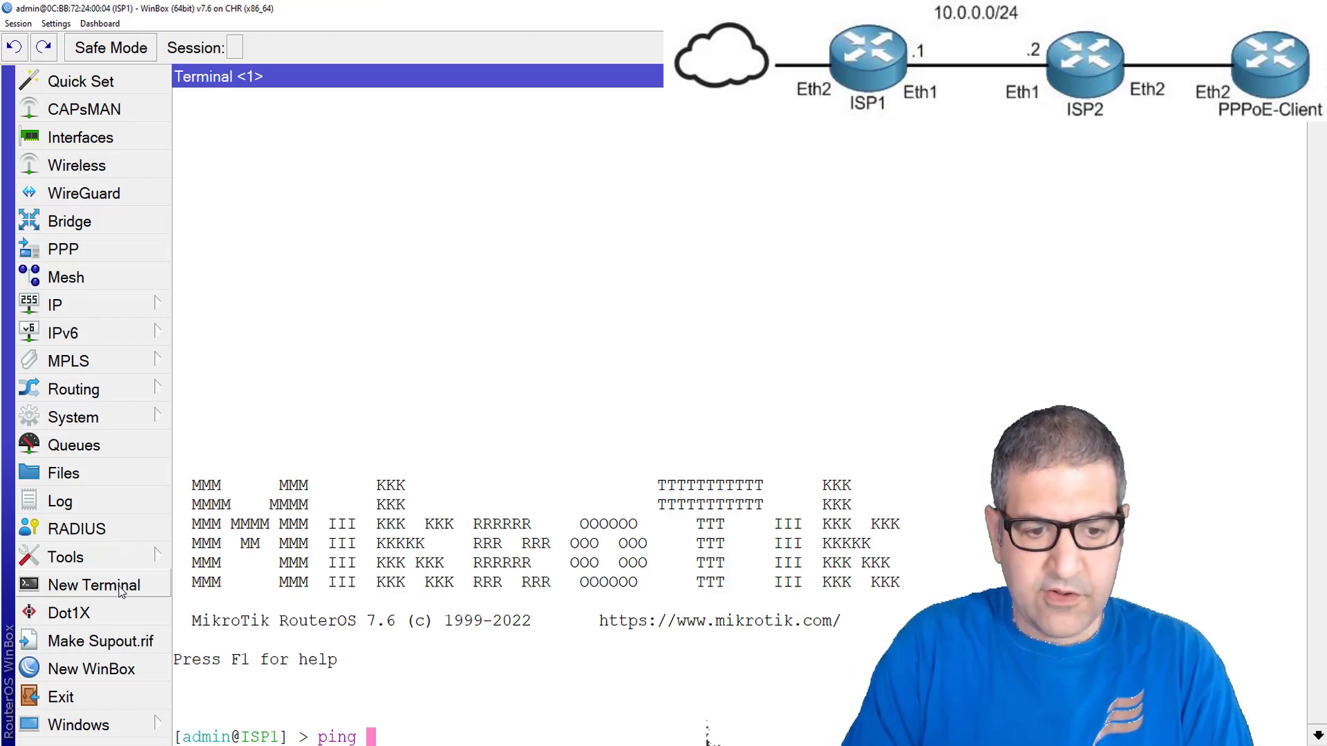
pyautogui.write('8.8.8.8')
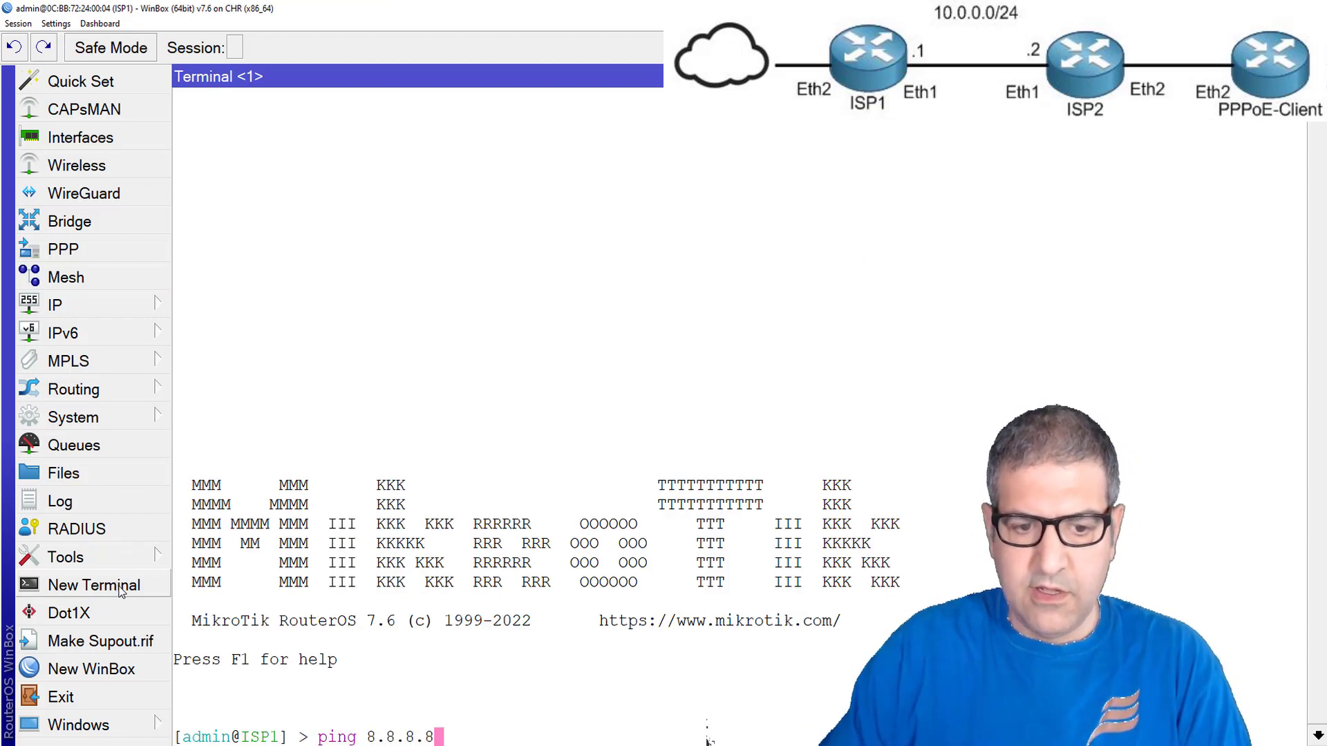
pyautogui.press('Return')
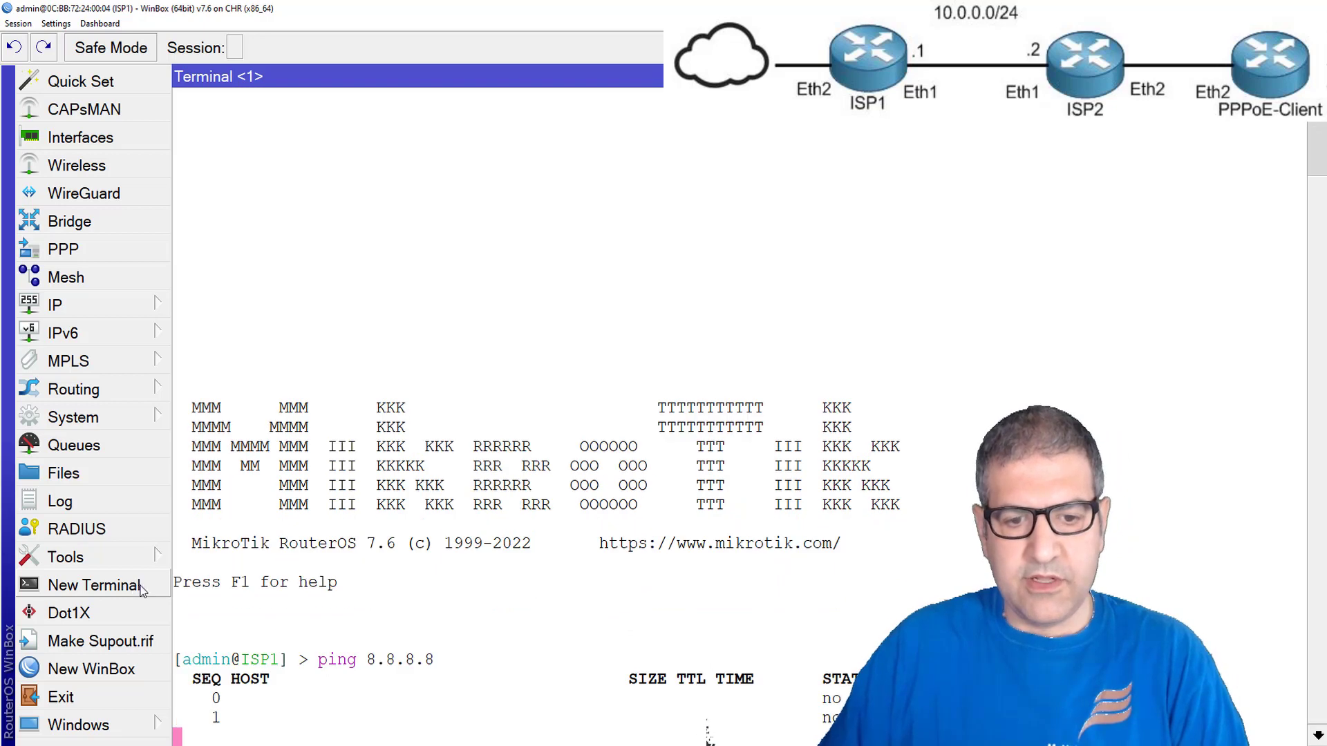
pyautogui.hotkey('ctrl', 'c')
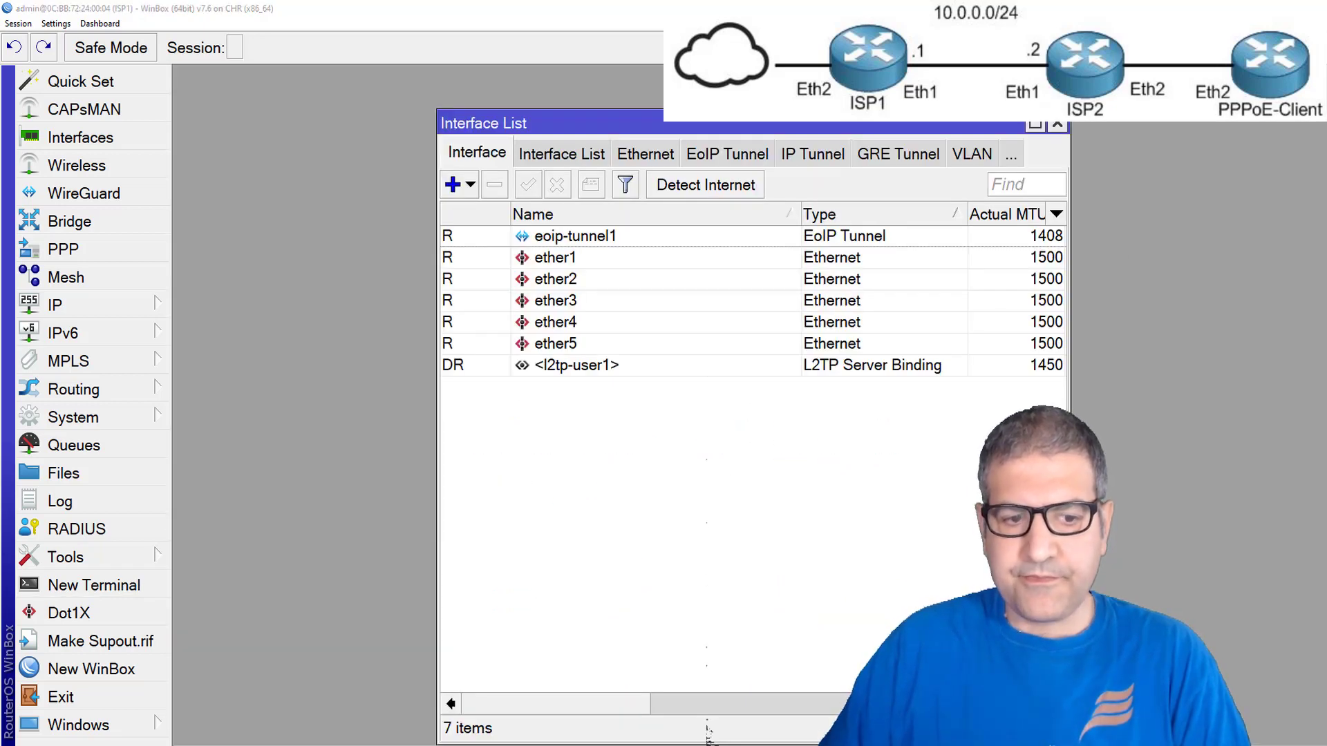
pyautogui.hotkey('alt', 'Tab')
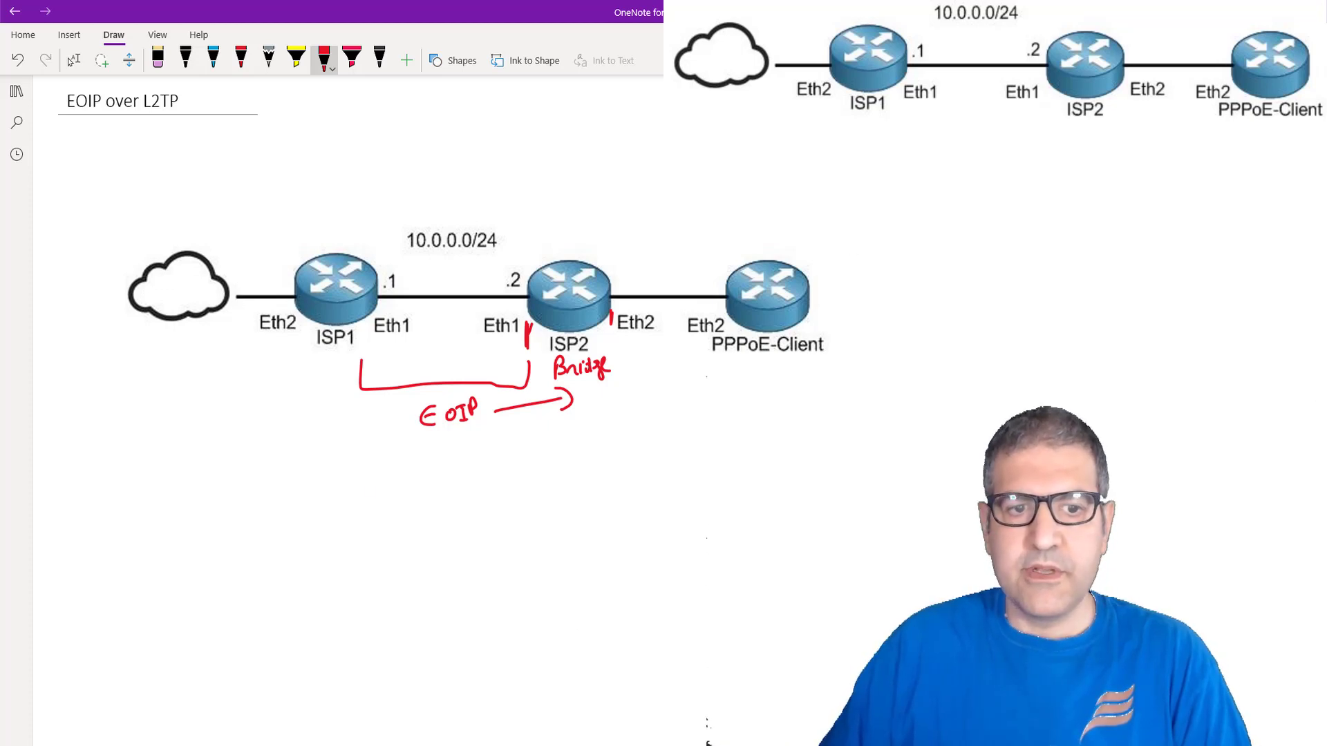
pyautogui.hotkey('alt', 'Tab')
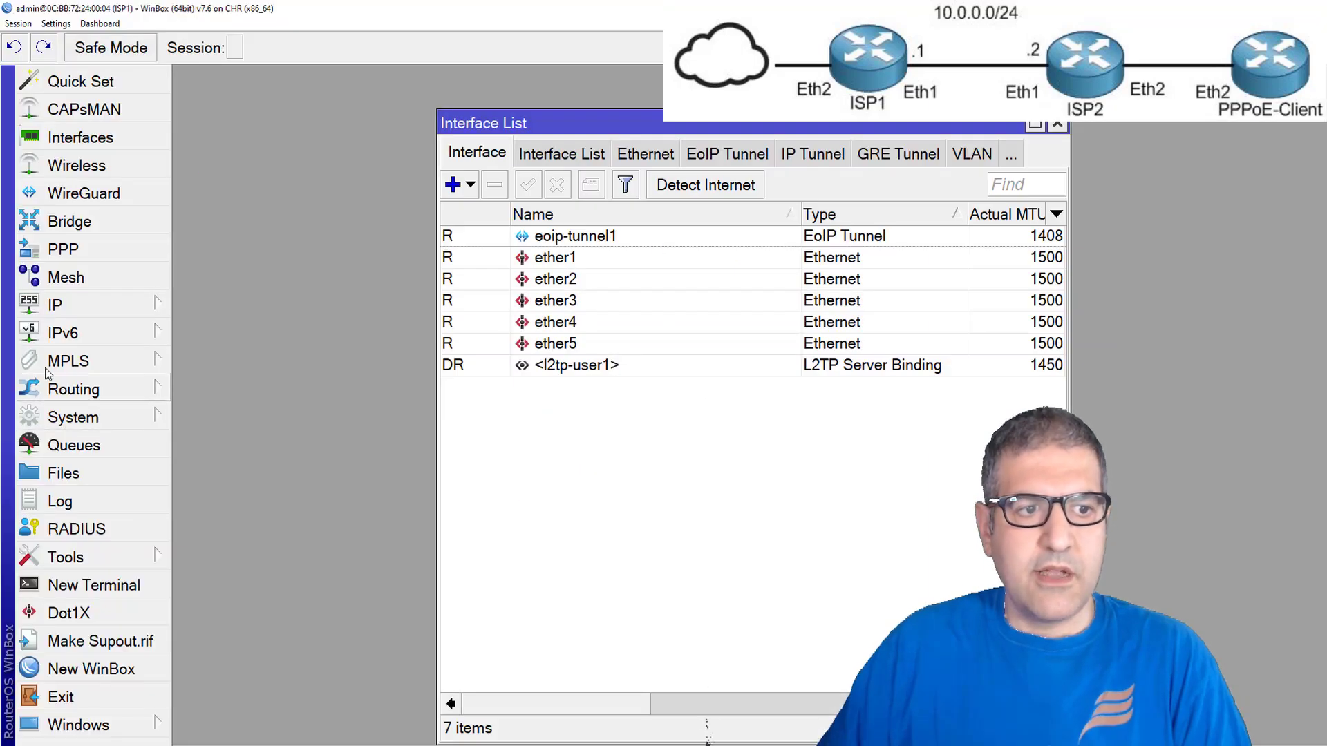
# Add a DHCP client on ether2 for ISP1.
pyautogui.click(65, 305)
pyautogui.click(255, 121)
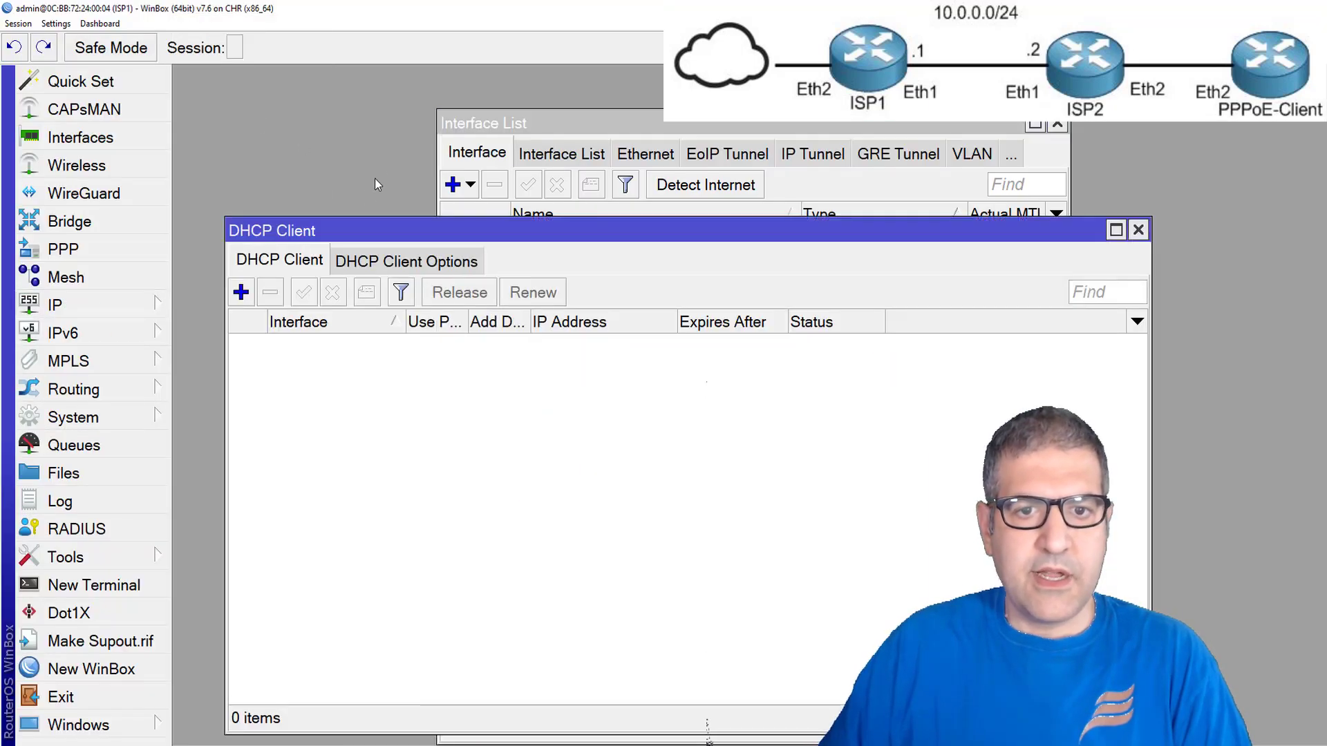
pyautogui.click(241, 292)
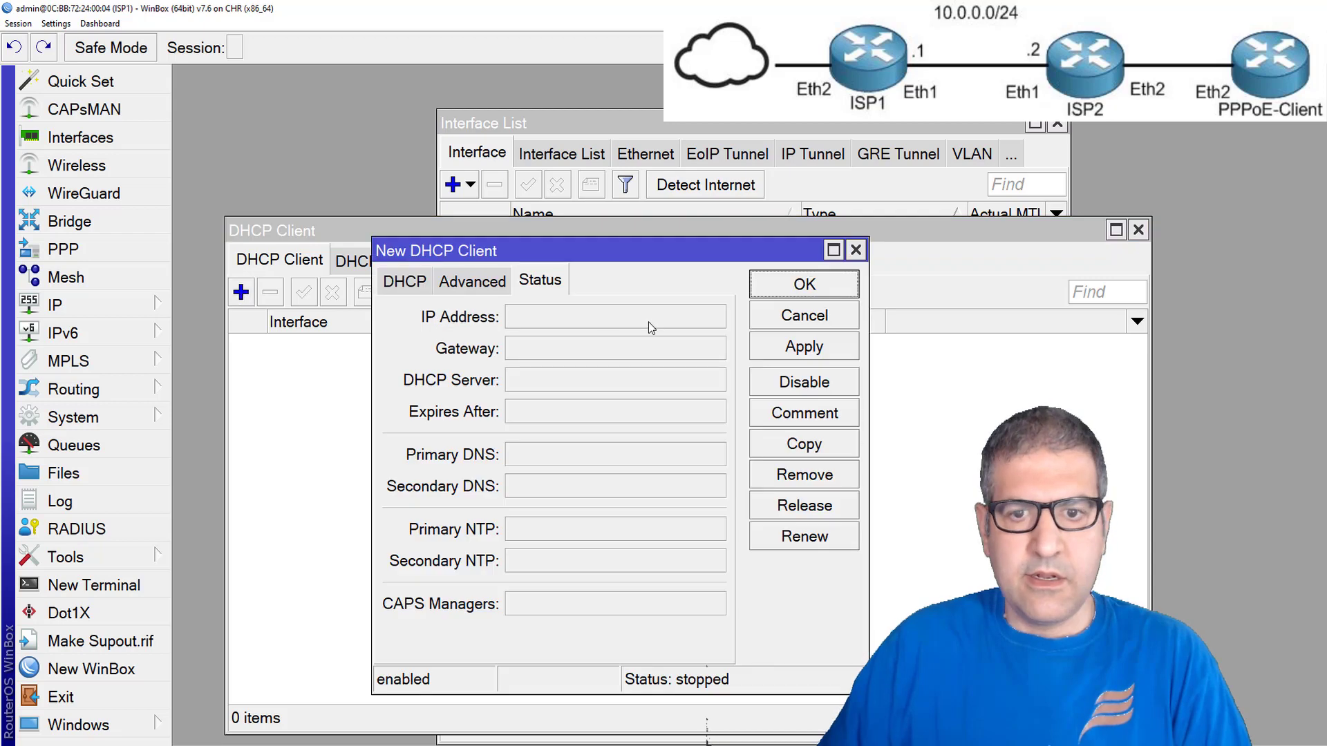
pyautogui.click(598, 318)
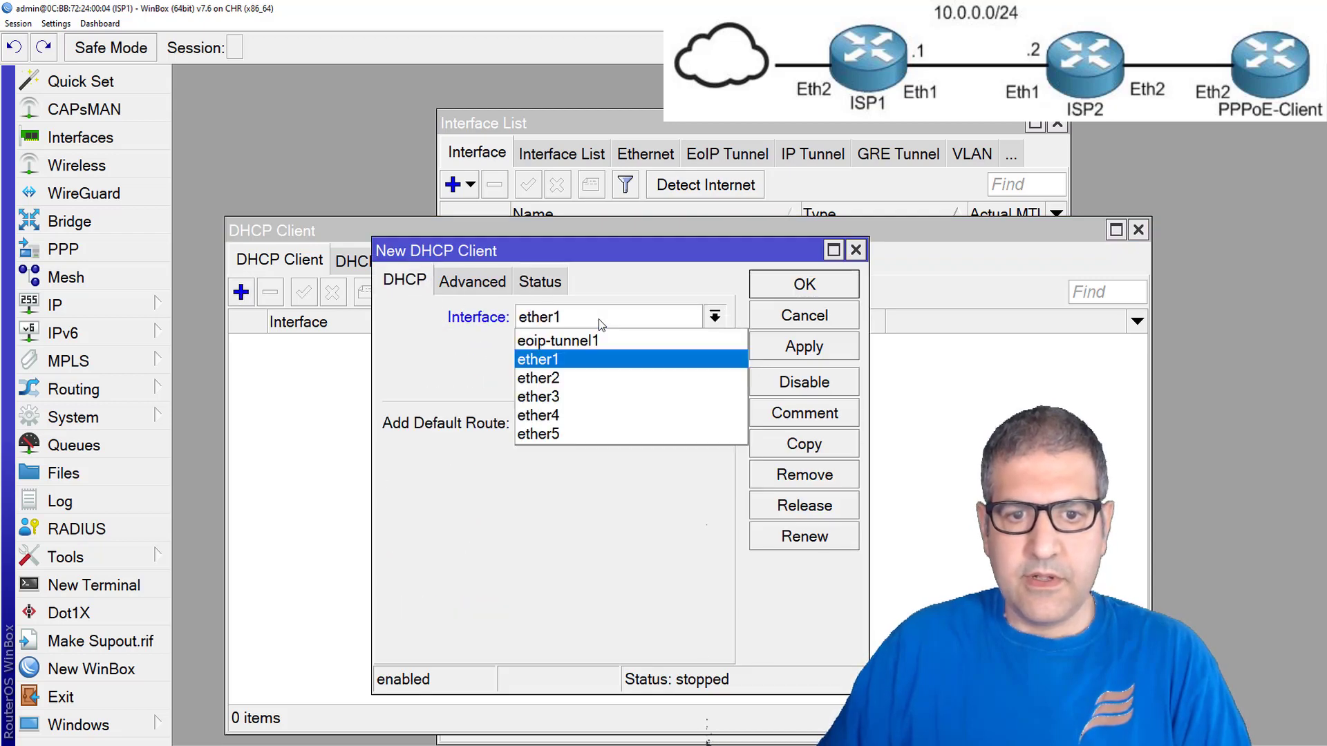
pyautogui.click(598, 377)
pyautogui.click(810, 286)
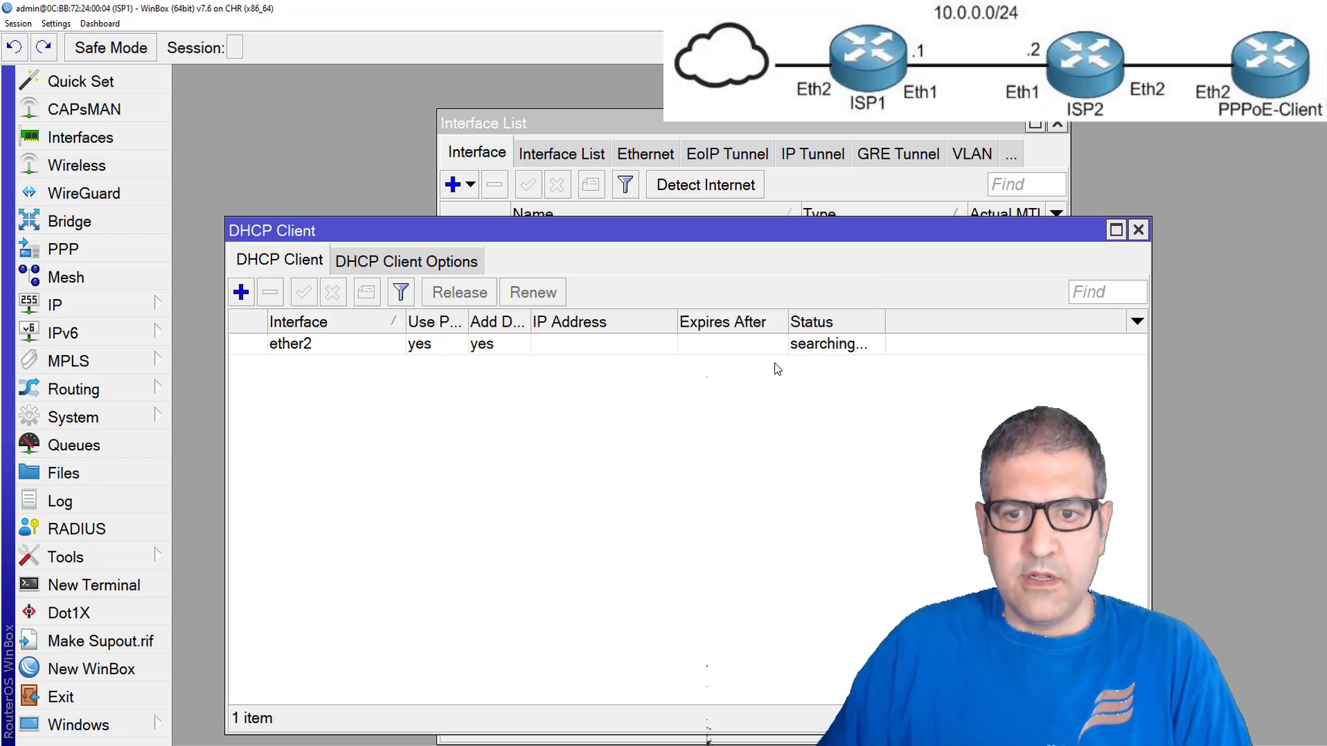
# Ping 8.8.8.8 from a new ISP1 terminal and get replies.
pyautogui.click(107, 586)
pyautogui.press('Up')
pyautogui.press('Return')
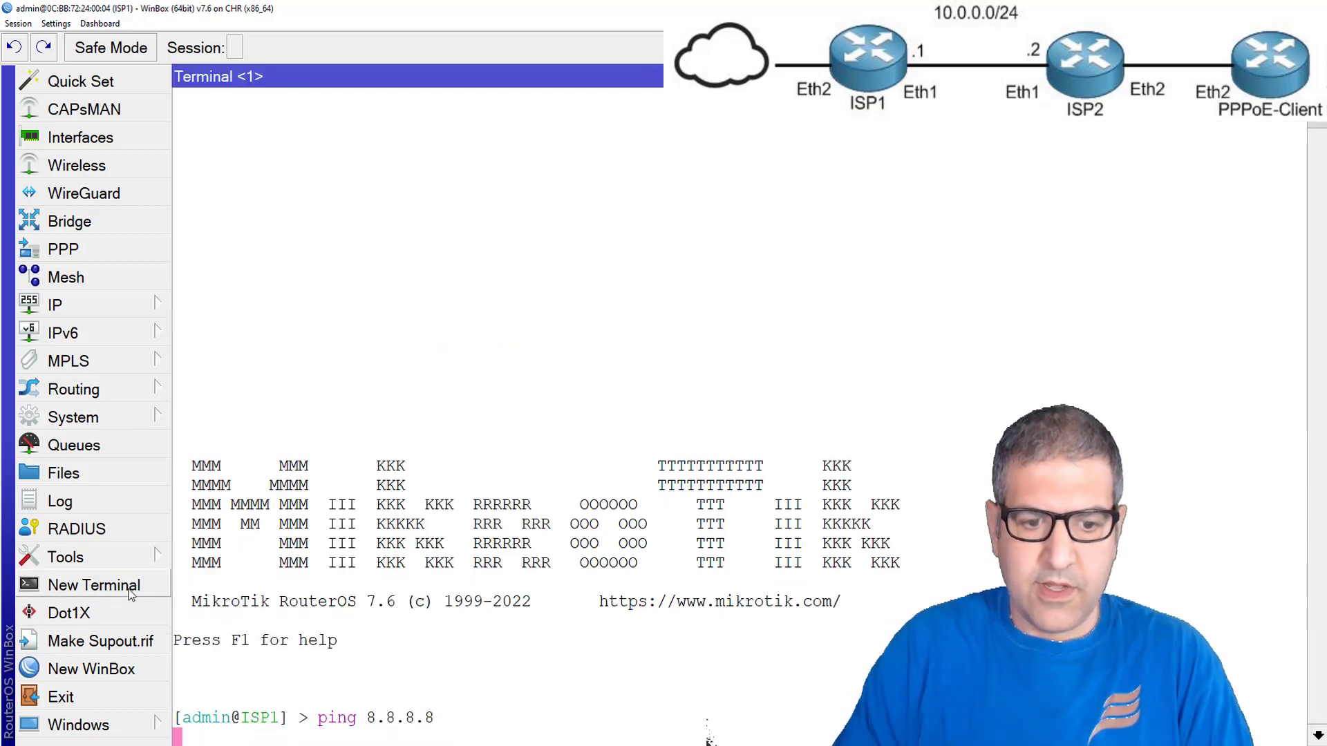
pyautogui.hotkey('ctrl', 'c')
# Ping google.com successfully, then close the terminal.
pyautogui.press('Up')
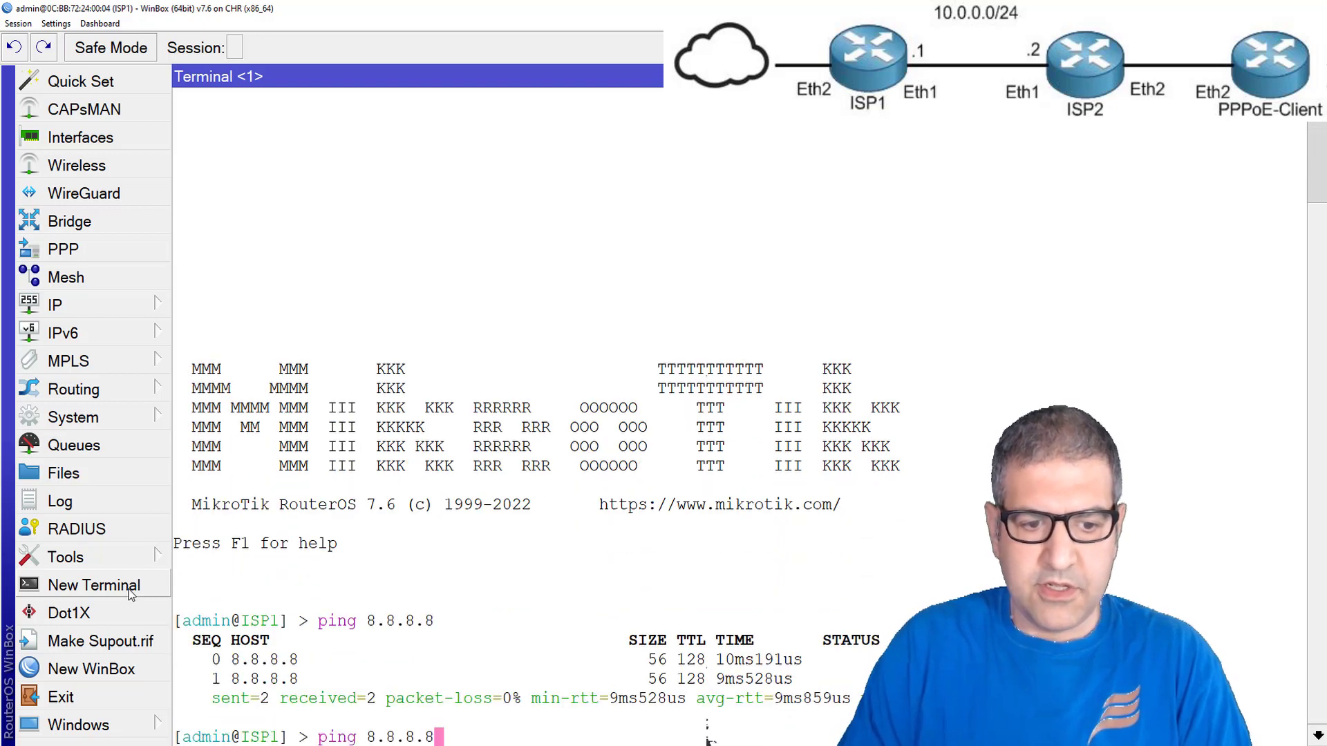
pyautogui.press('Up')
pyautogui.press('Down')
pyautogui.press('BackSpace')
pyautogui.press('BackSpace')
pyautogui.press('BackSpace')
pyautogui.press('BackSpace')
pyautogui.press('BackSpace')
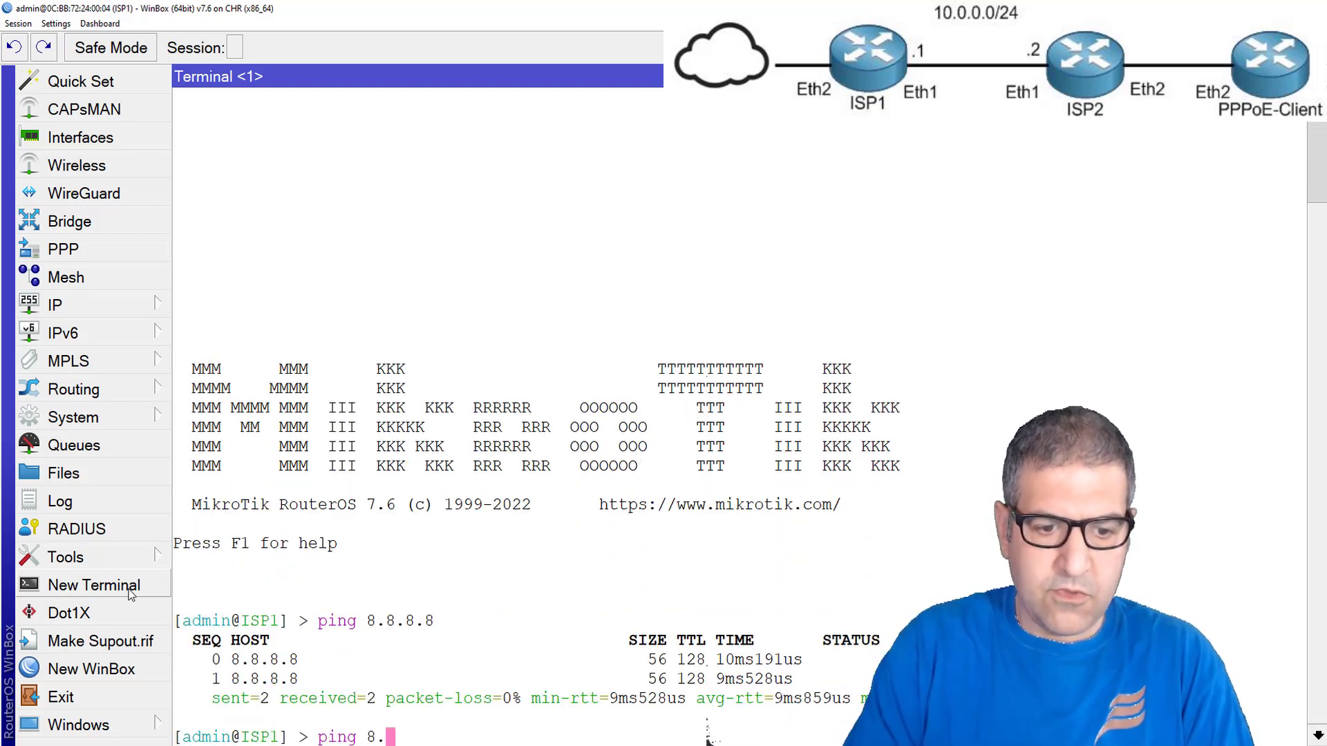
pyautogui.press('BackSpace')
pyautogui.press('BackSpace')
pyautogui.write('google.c')
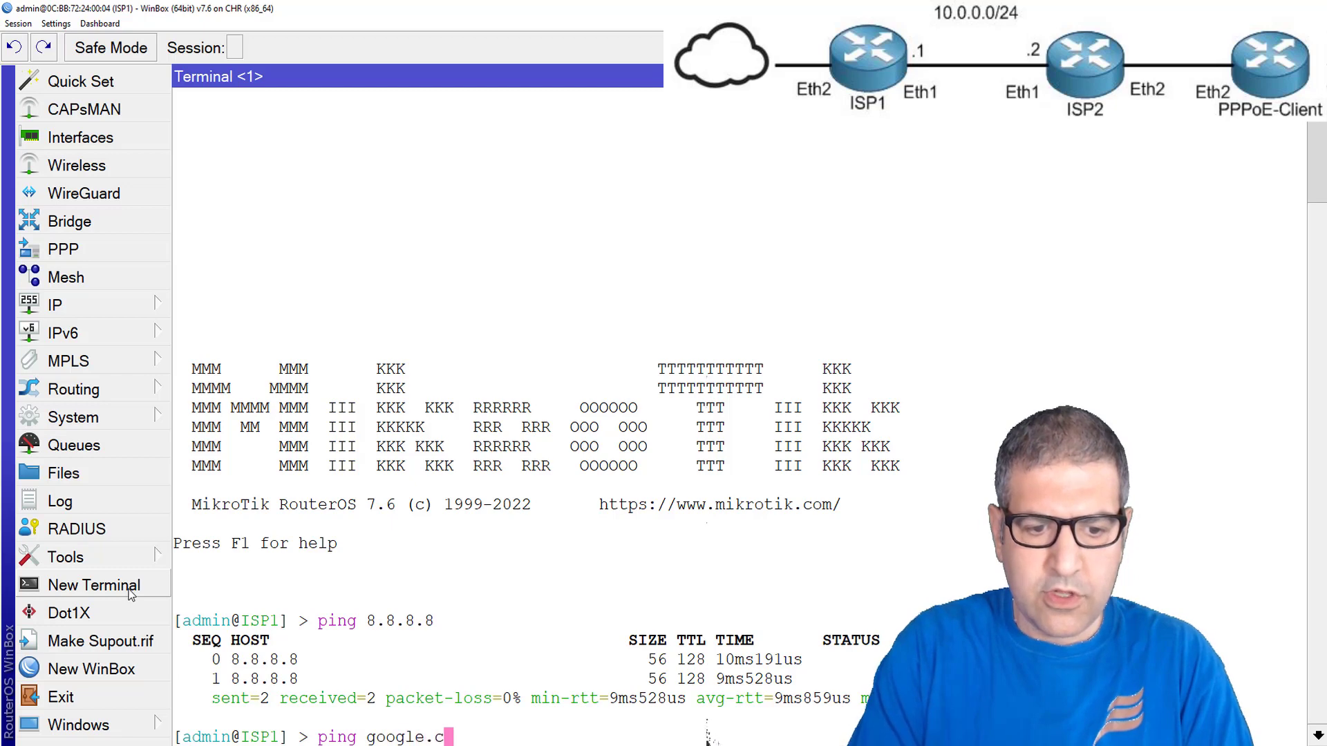
pyautogui.write('om')
pyautogui.press('Return')
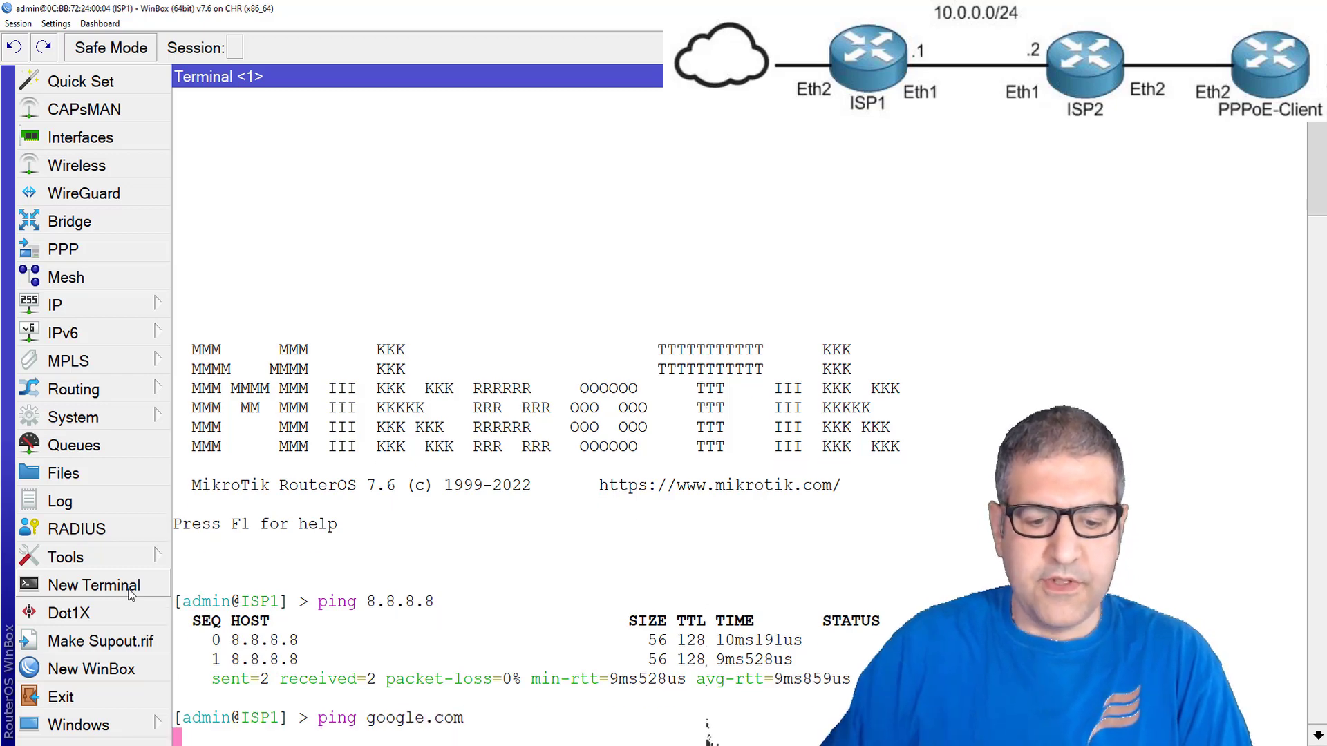
pyautogui.hotkey('ctrl', 'c')
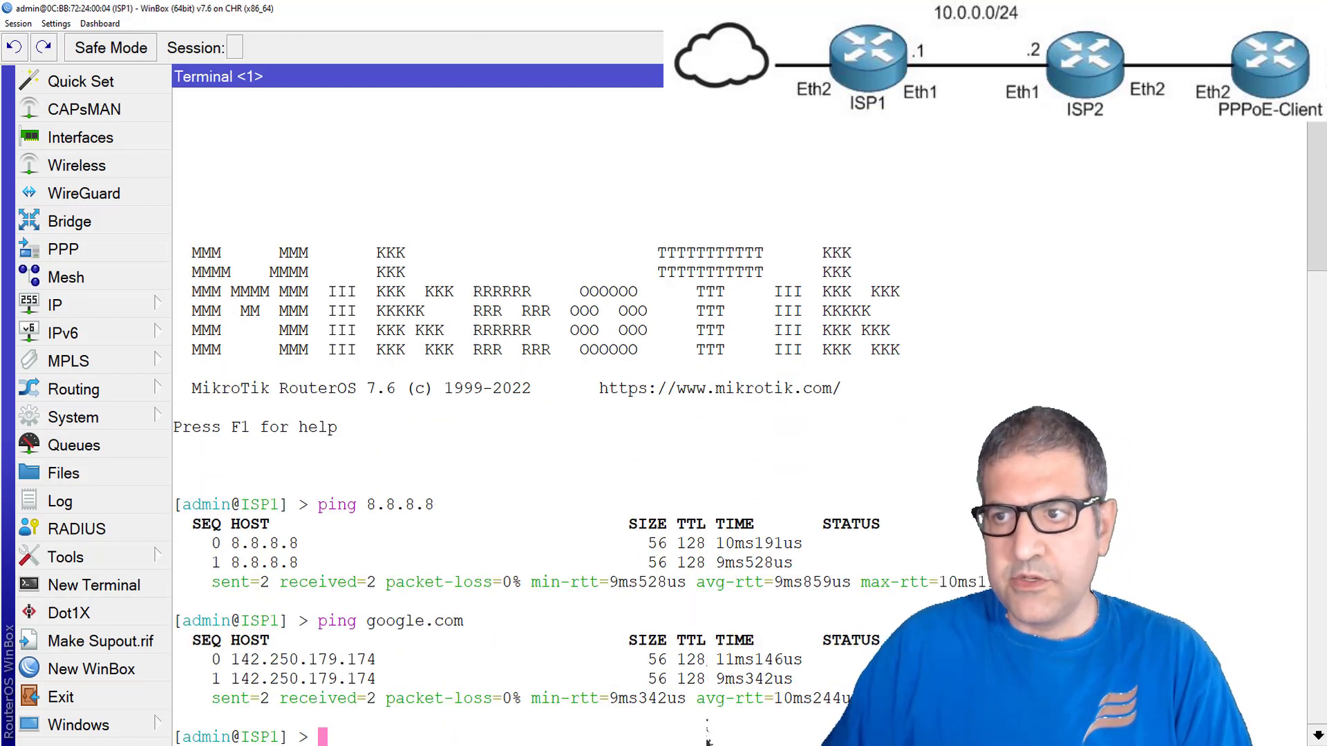
pyautogui.hotkey('ctrl', 'd')
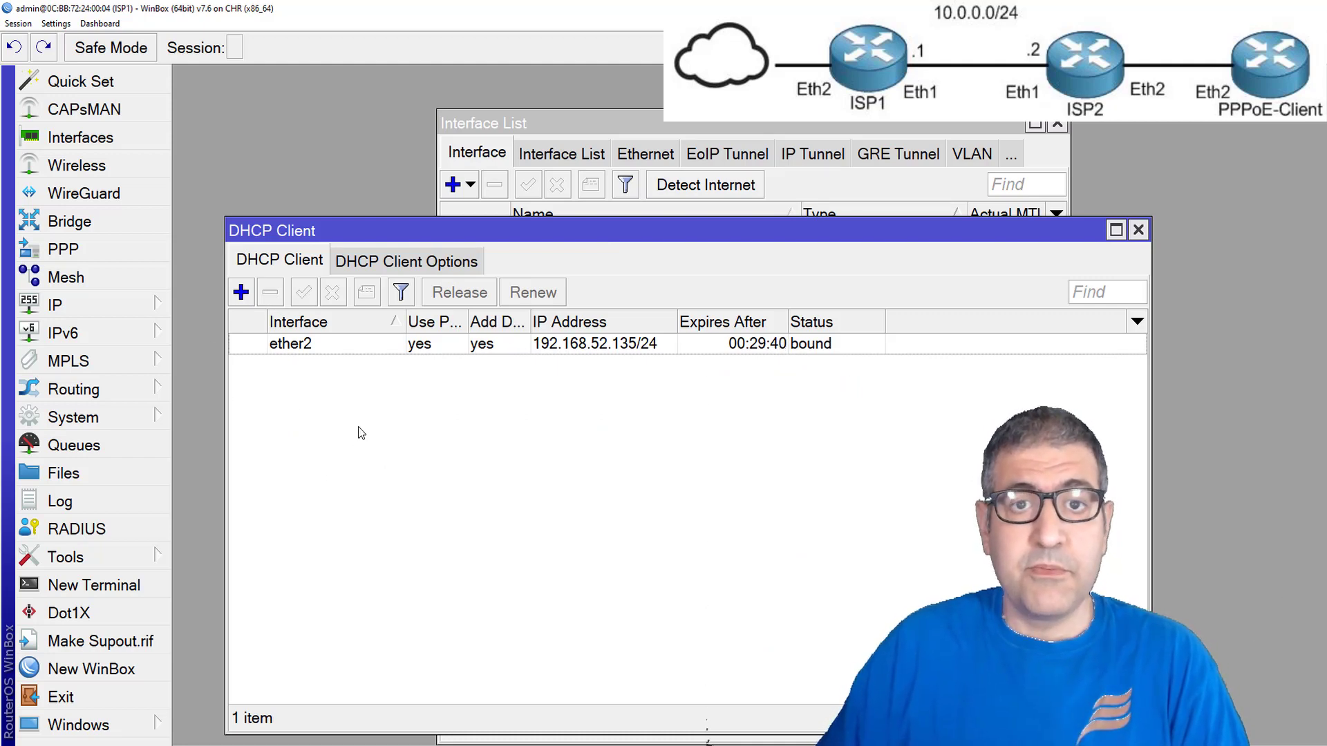
# Add a srcnat NAT rule with out-interface ether2 and action masquerade, then close the Interface List.
pyautogui.click(126, 305)
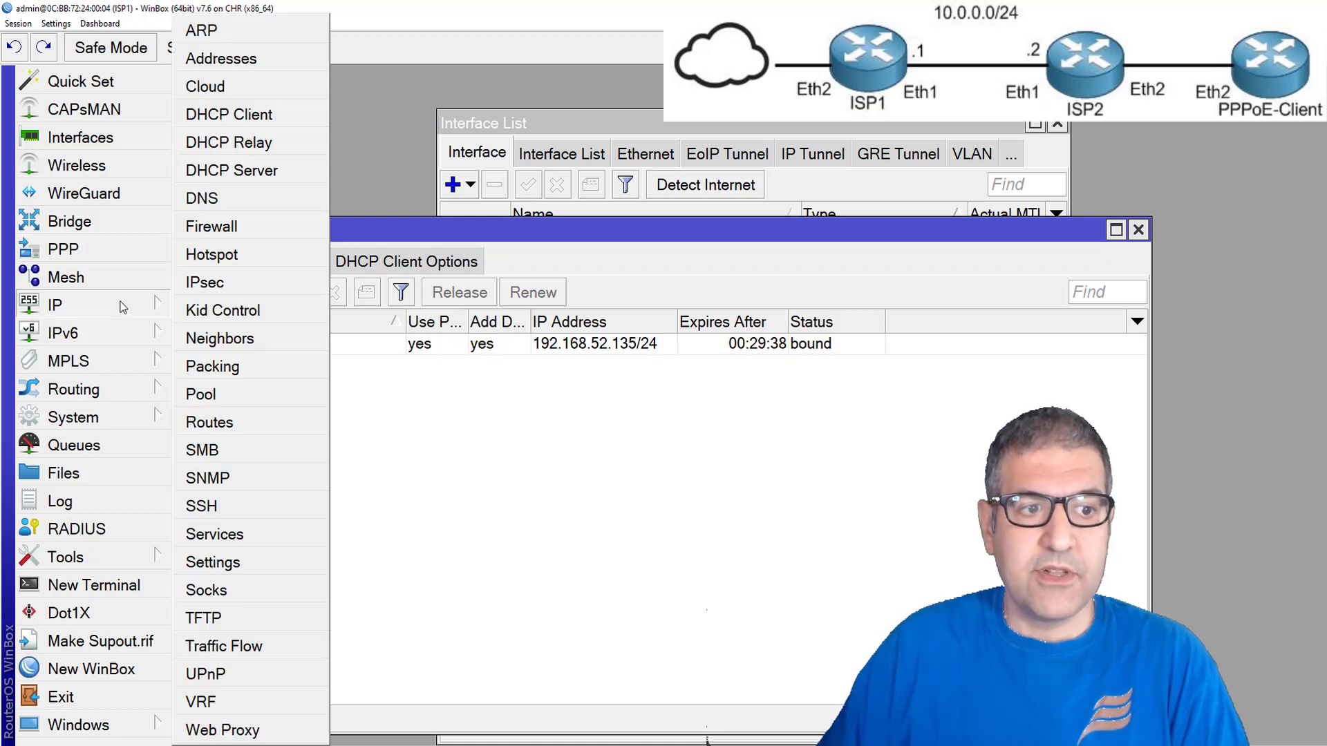
pyautogui.click(229, 235)
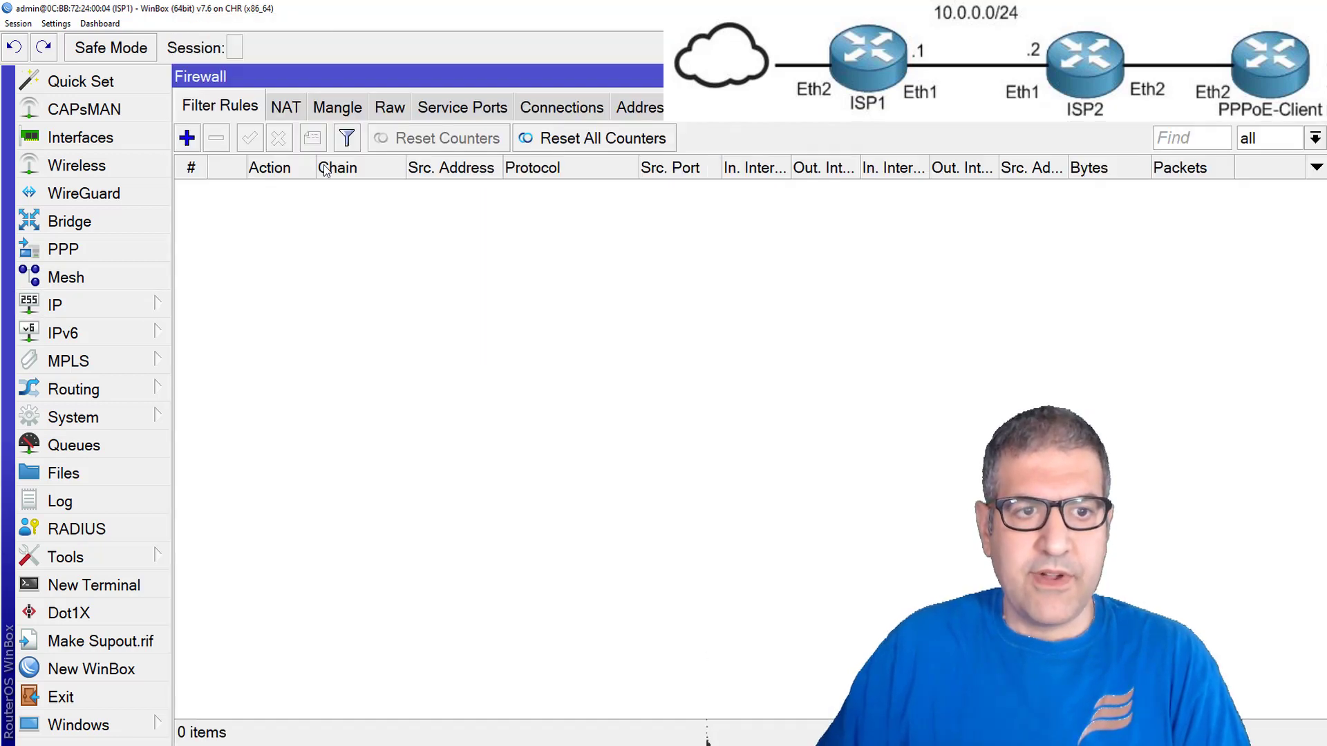
pyautogui.click(294, 111)
pyautogui.click(187, 139)
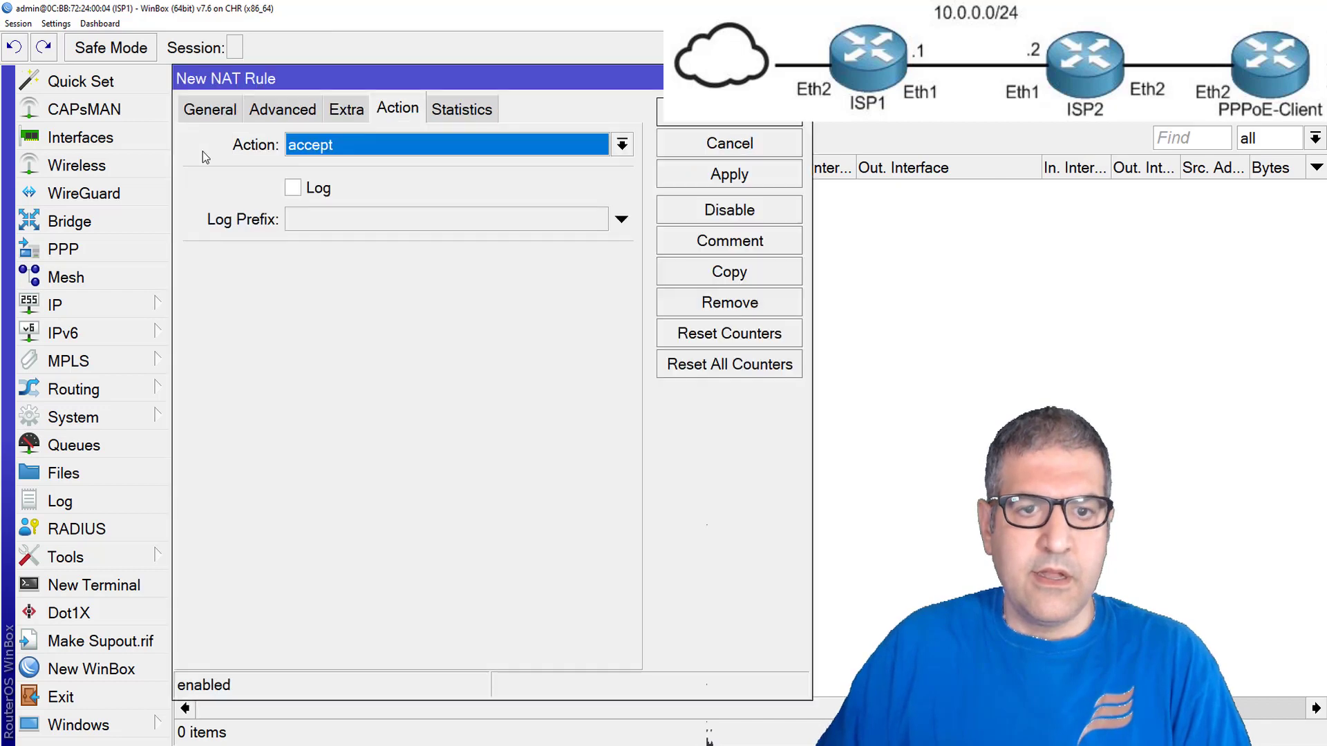
pyautogui.click(227, 113)
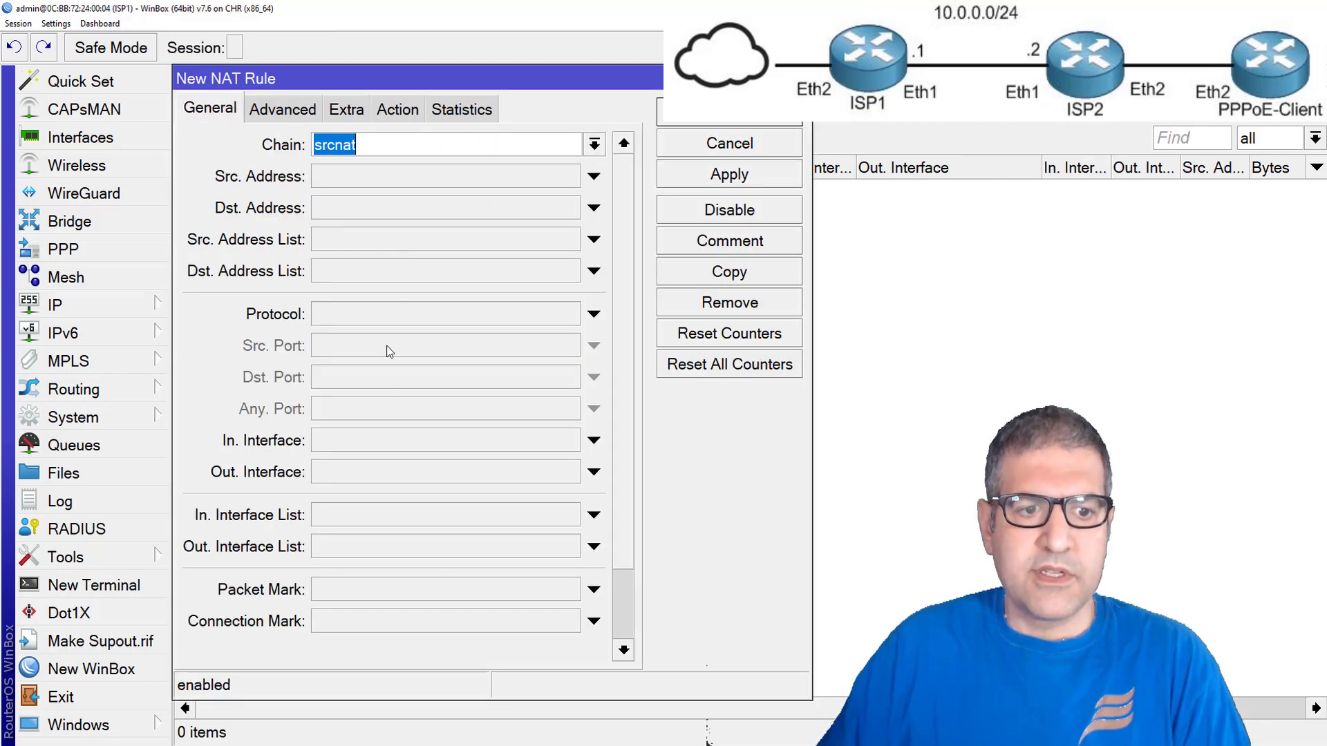
pyautogui.click(366, 479)
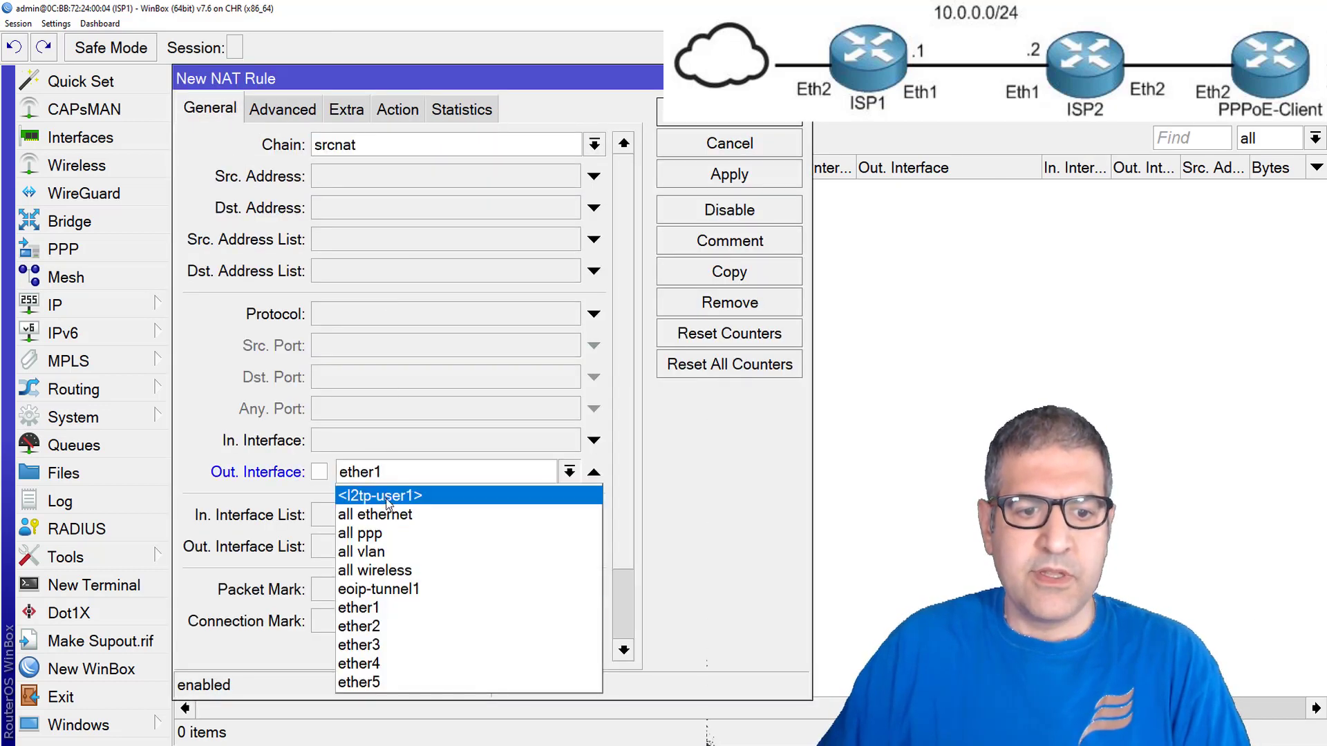
pyautogui.click(385, 627)
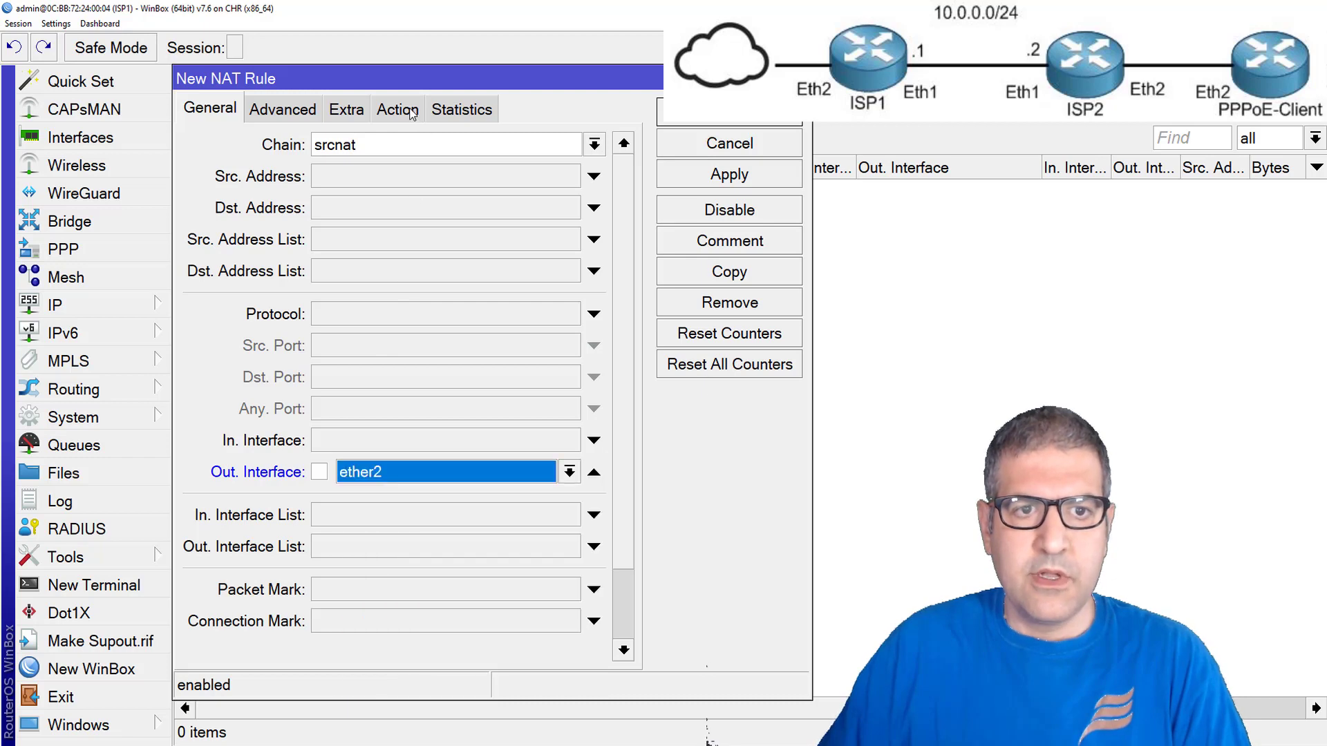
pyautogui.click(397, 111)
pyautogui.click(370, 144)
pyautogui.click(356, 281)
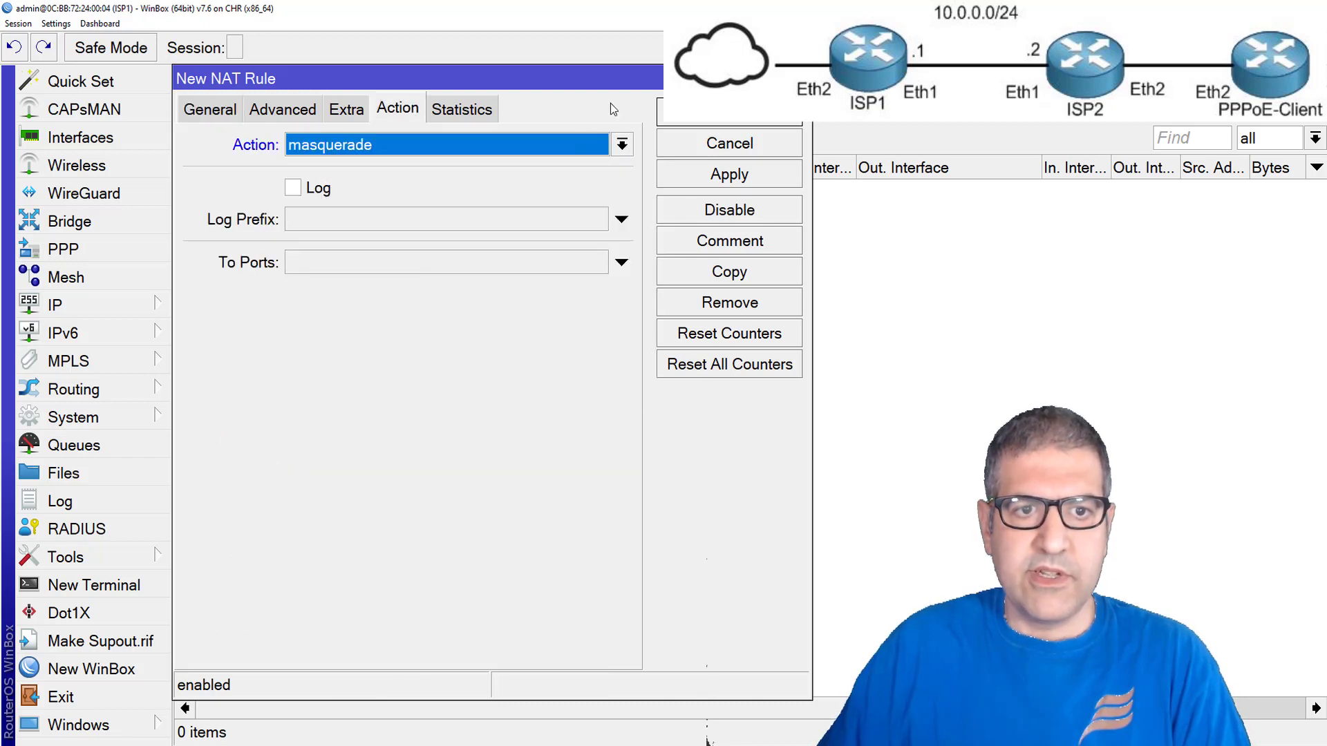
pyautogui.click(755, 120)
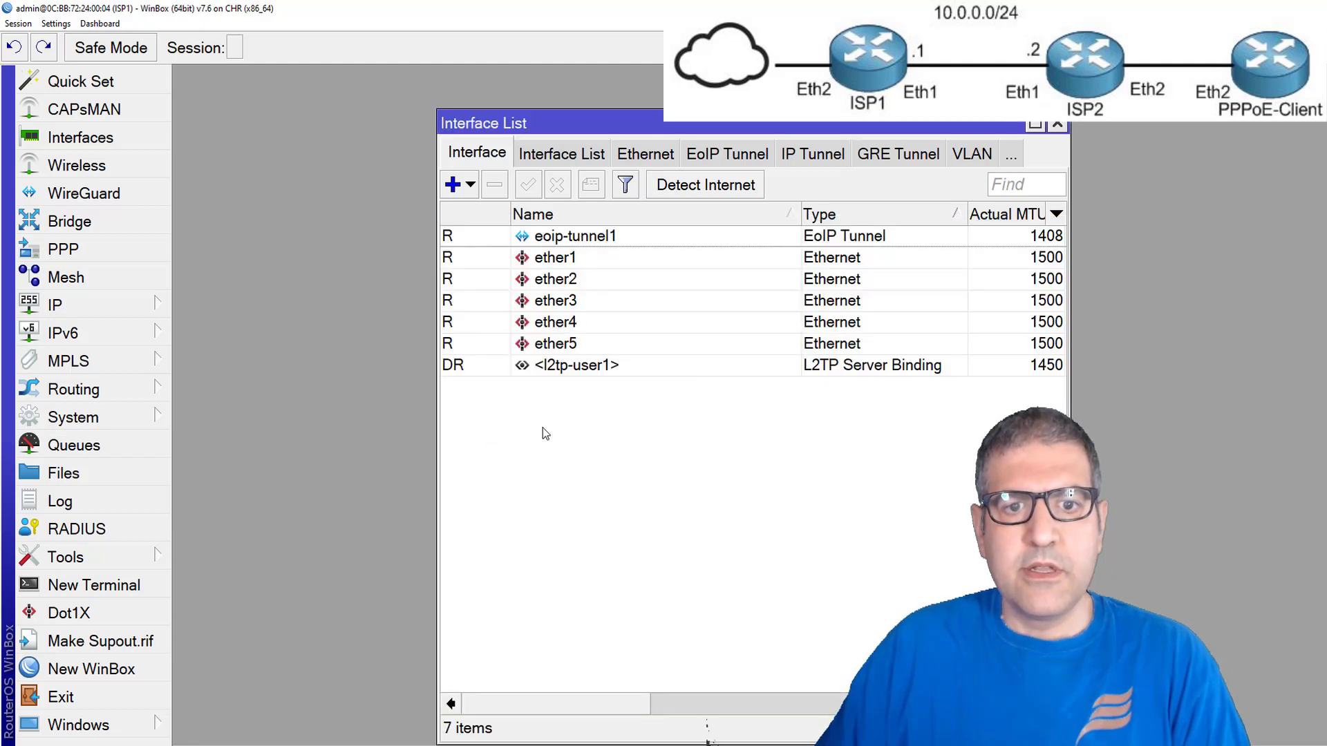
pyautogui.press('Escape')
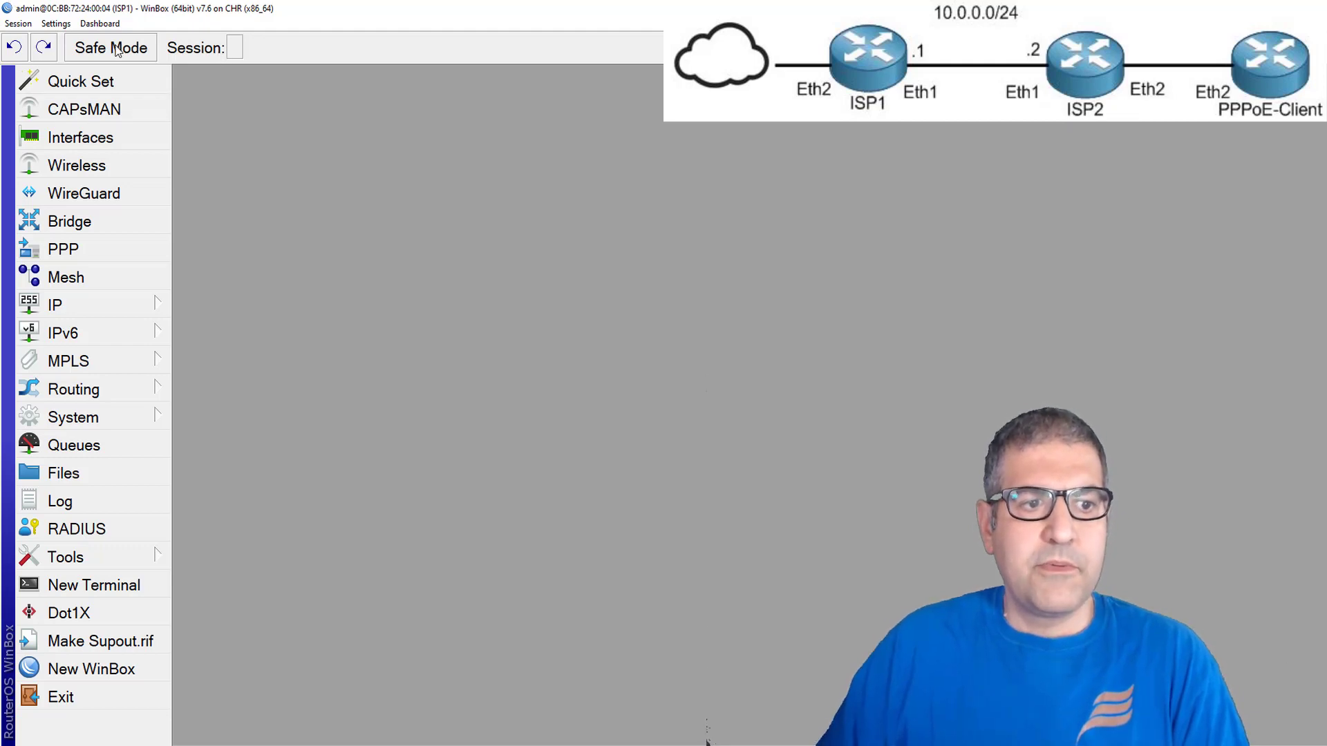
# Add PPPoE server service1 on ether1 with default profile default-encryption.
pyautogui.click(97, 138)
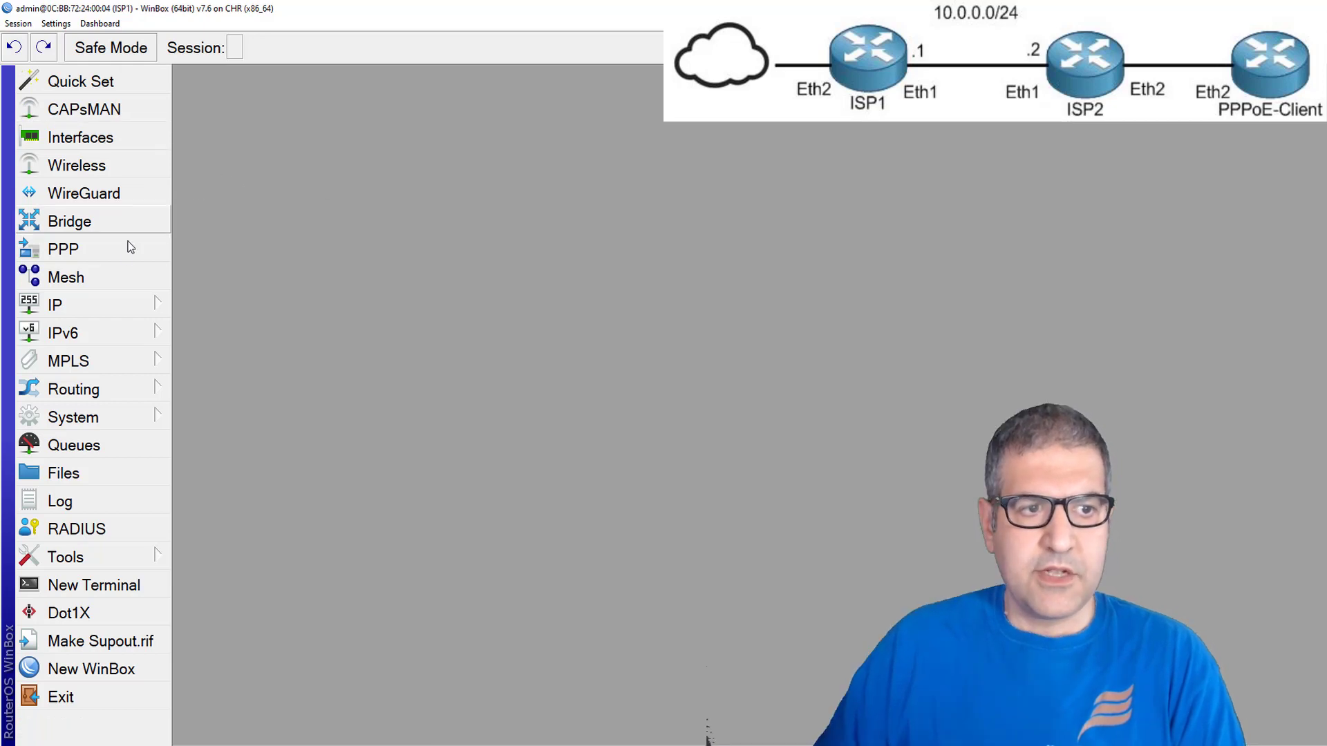
pyautogui.click(92, 250)
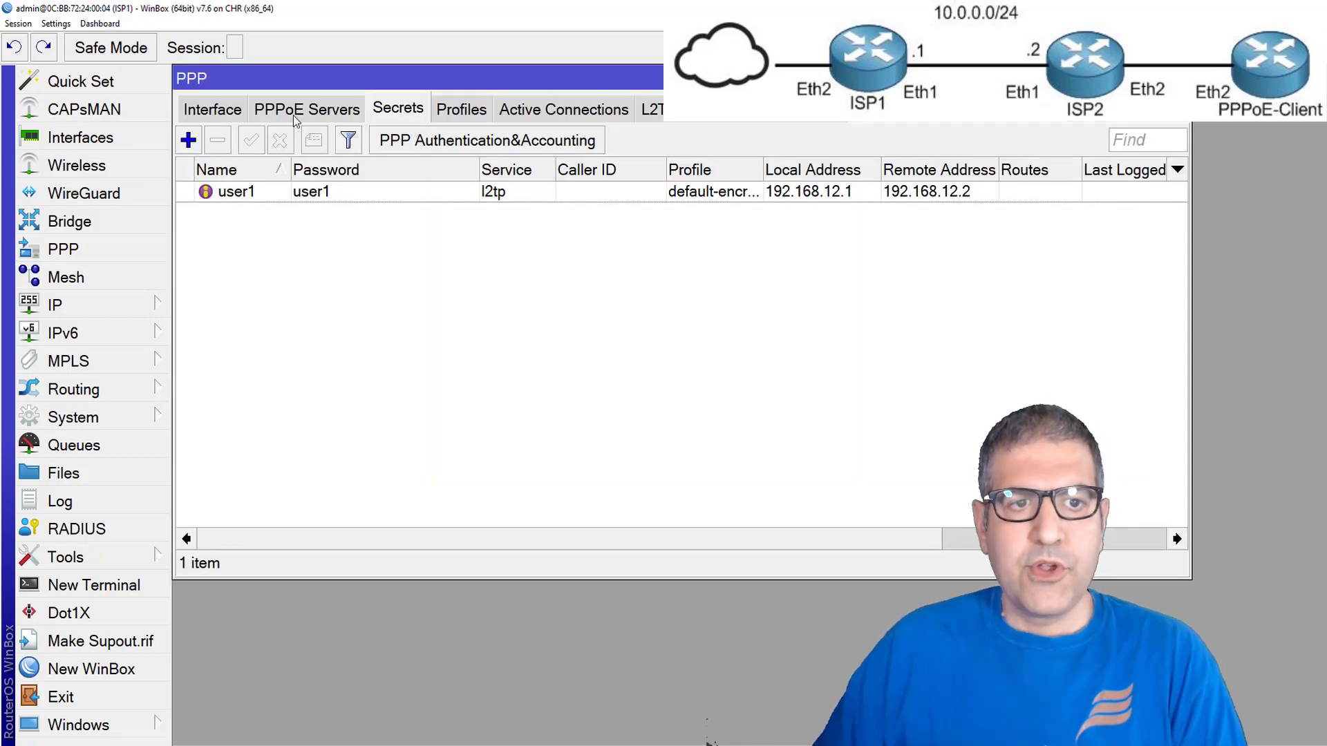
pyautogui.click(340, 110)
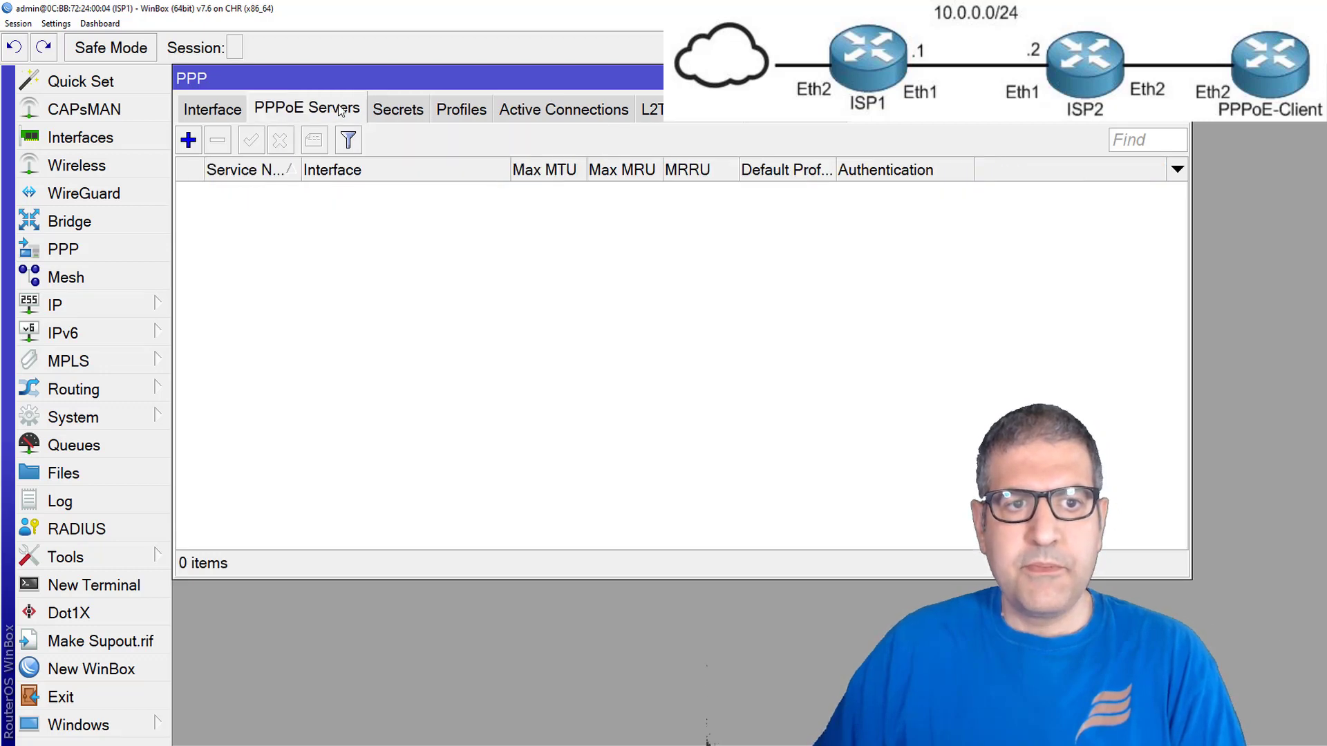
pyautogui.click(188, 140)
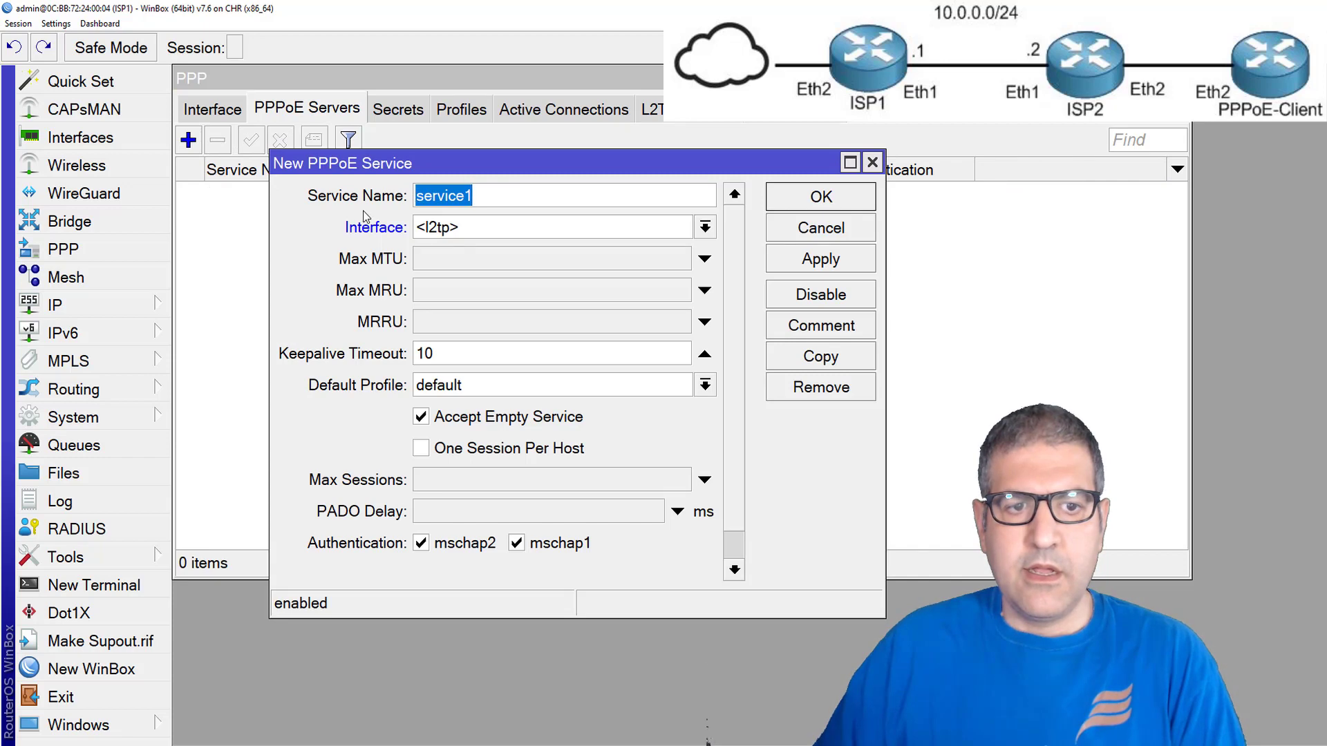
pyautogui.click(492, 226)
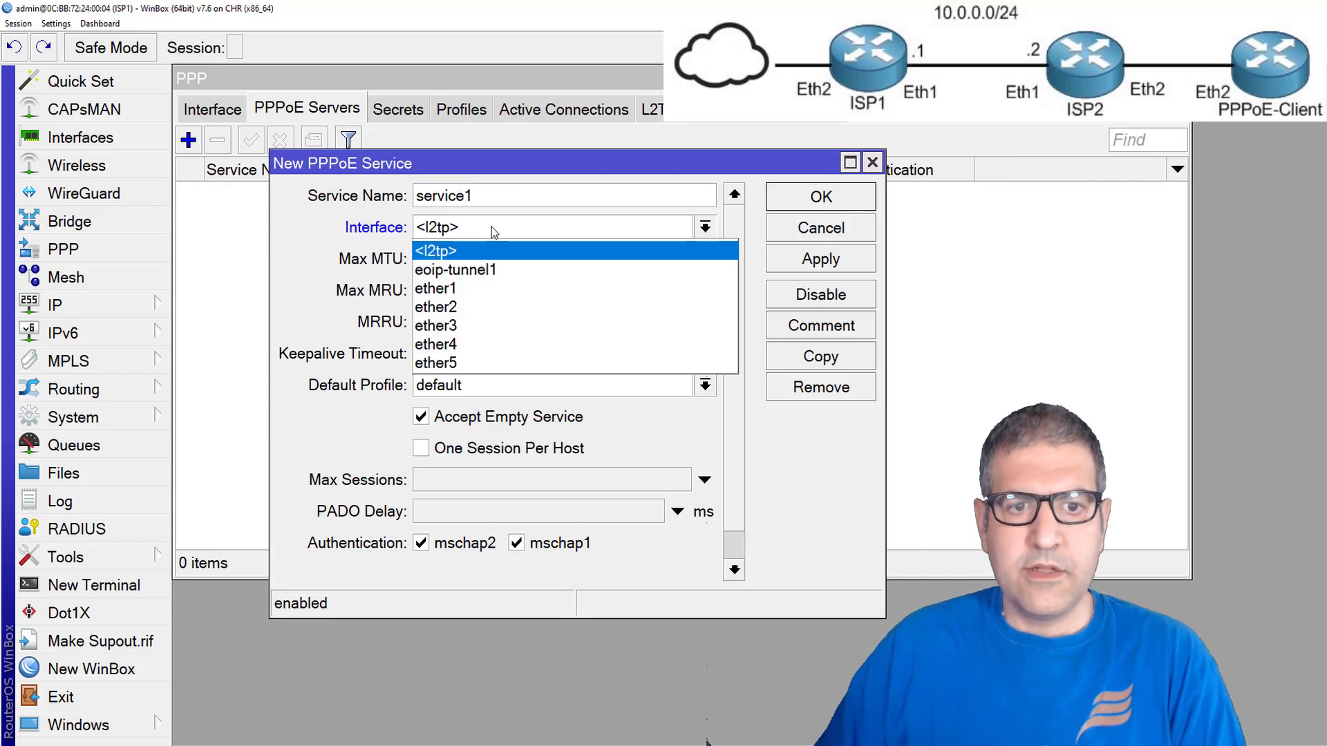
pyautogui.click(466, 290)
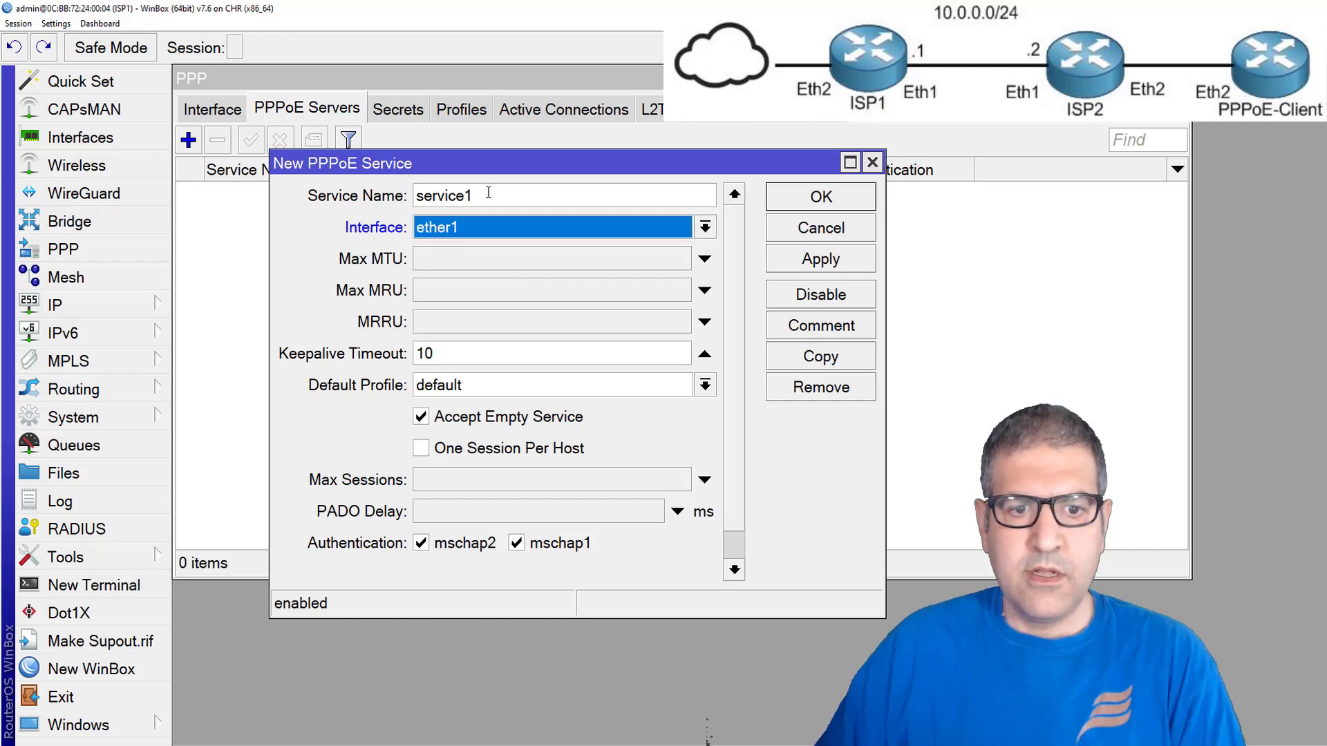
pyautogui.click(487, 385)
pyautogui.click(484, 424)
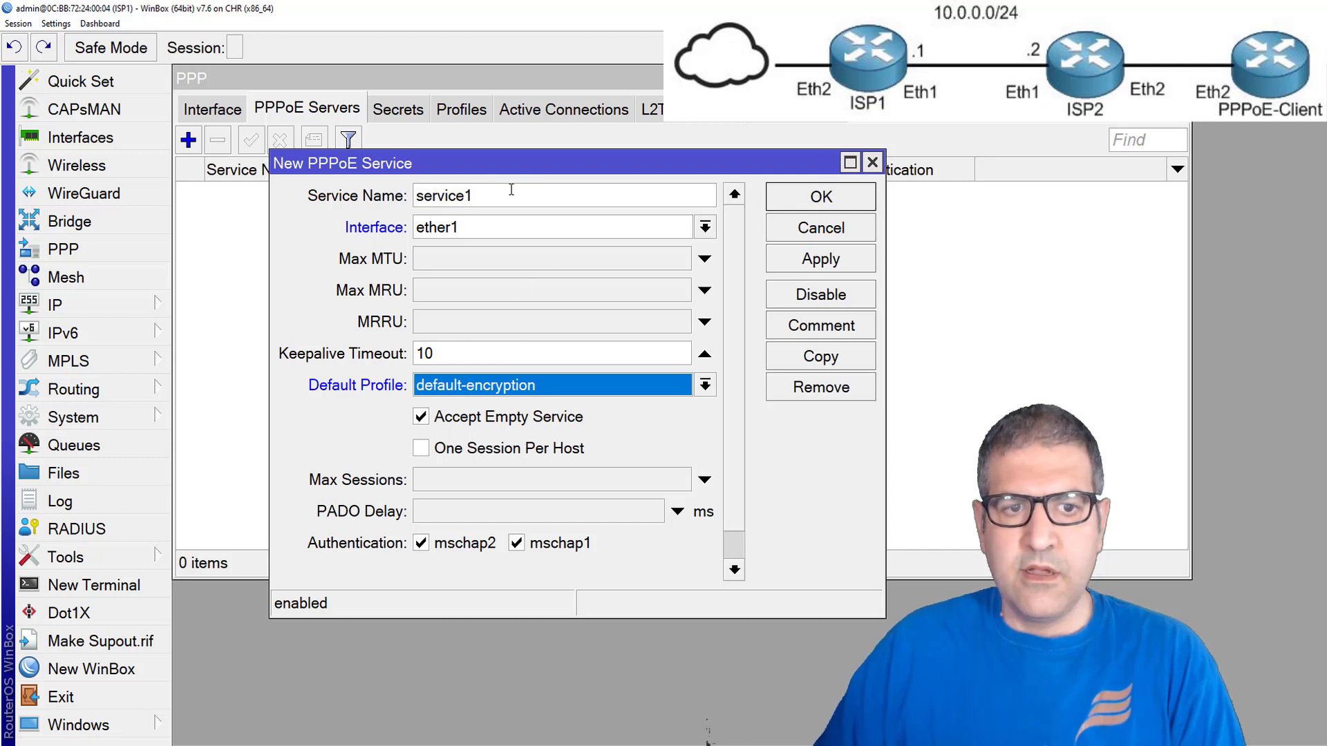
pyautogui.click(821, 198)
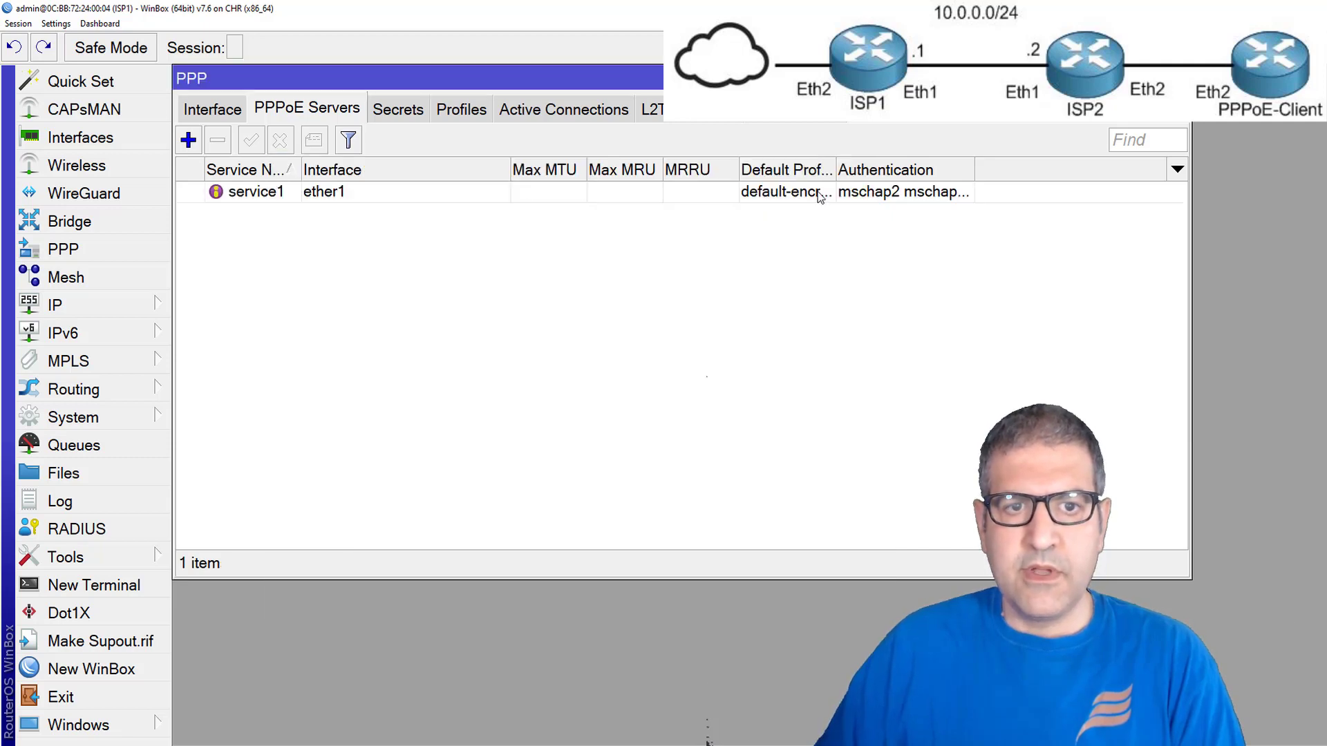
# Look over the default-encryption profile, then go to the PPP Secrets list.
pyautogui.click(468, 113)
pyautogui.click(355, 208)
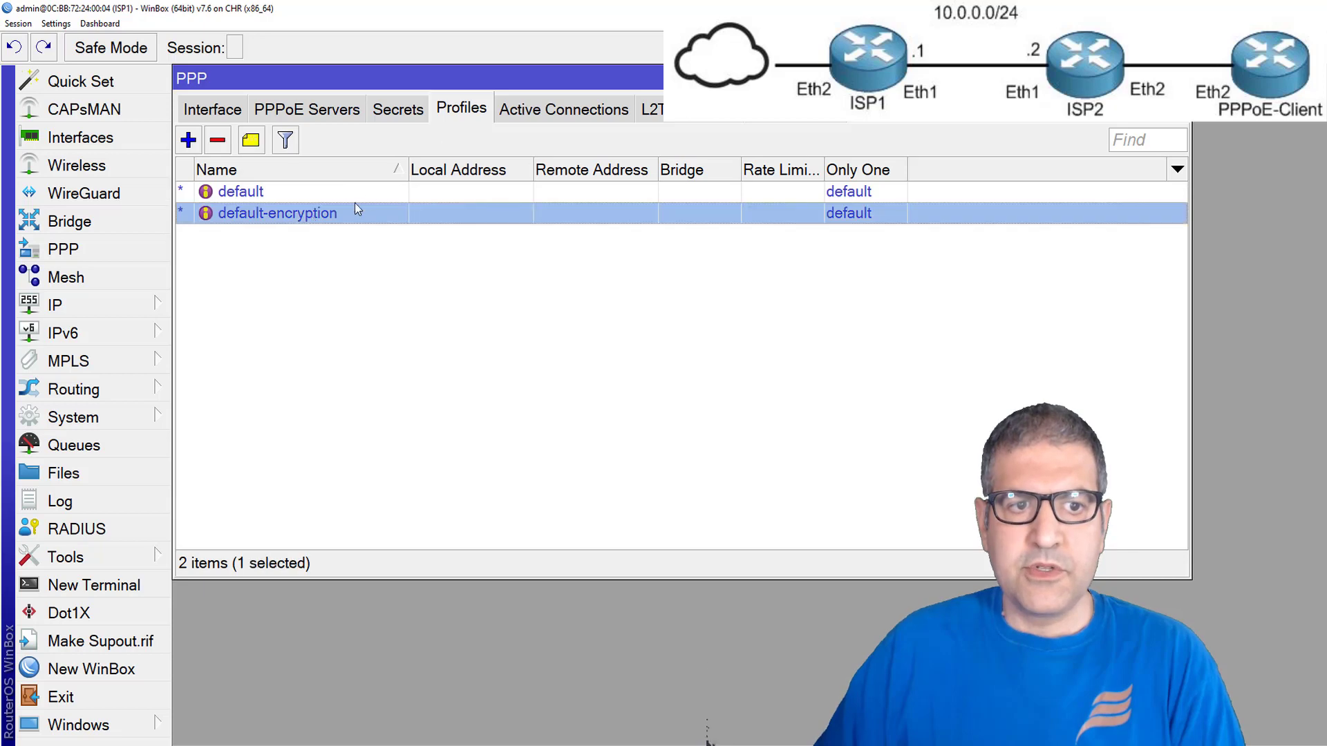
pyautogui.click(385, 112)
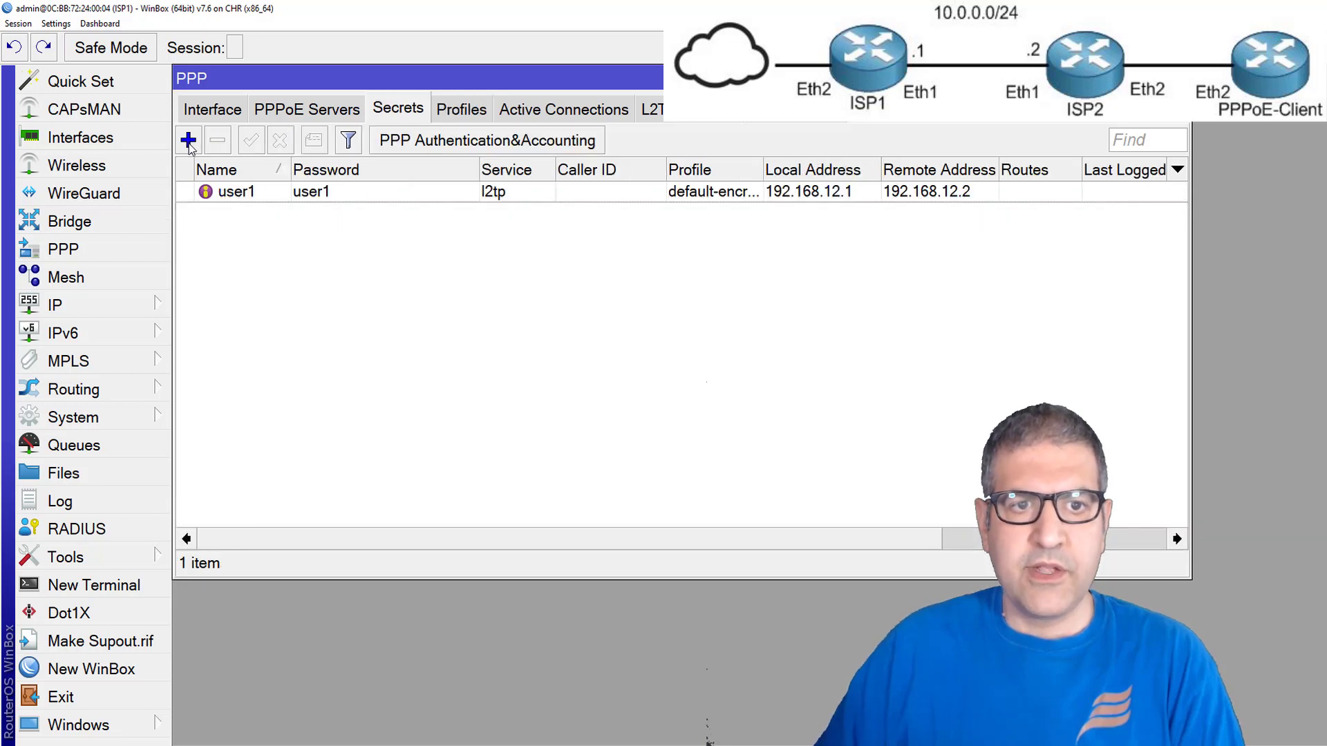
# Add PPP secret user2 with its password, service pppoe, local 172.17.0.1, remote 172.17.0.2.
pyautogui.click(187, 140)
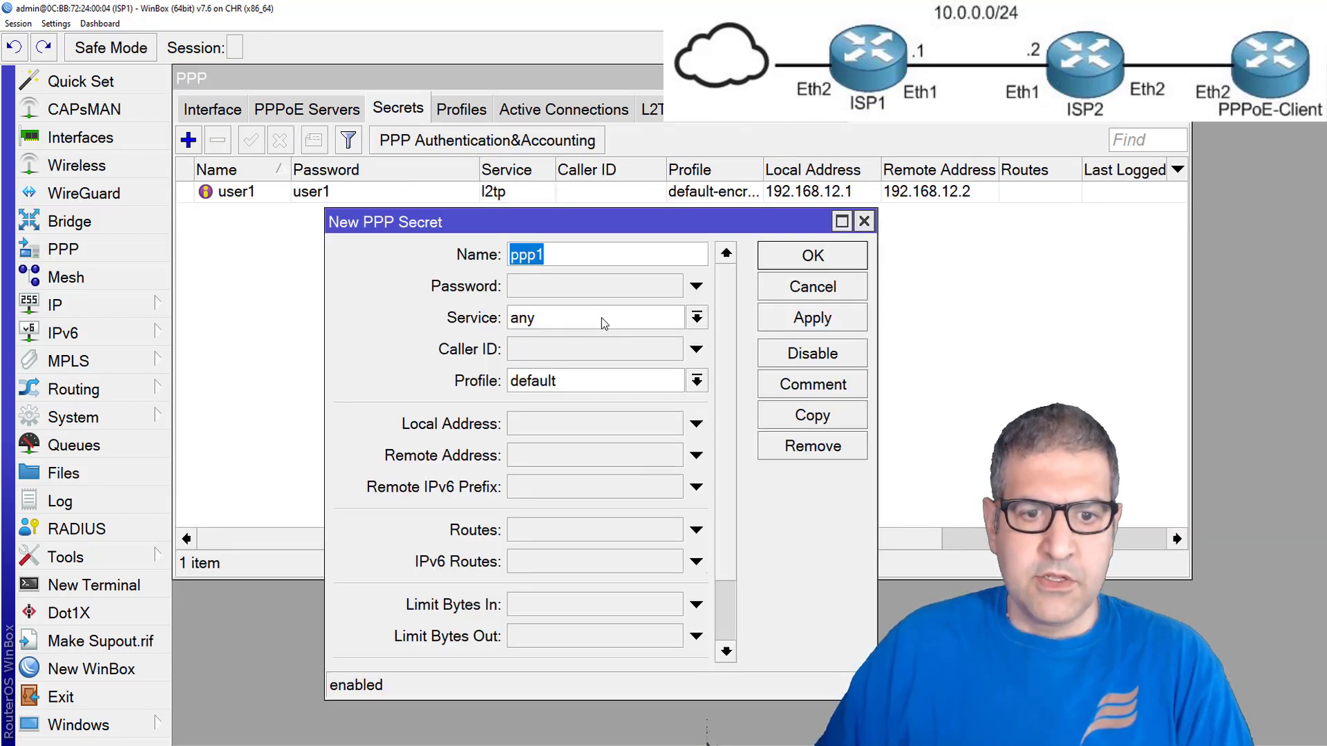
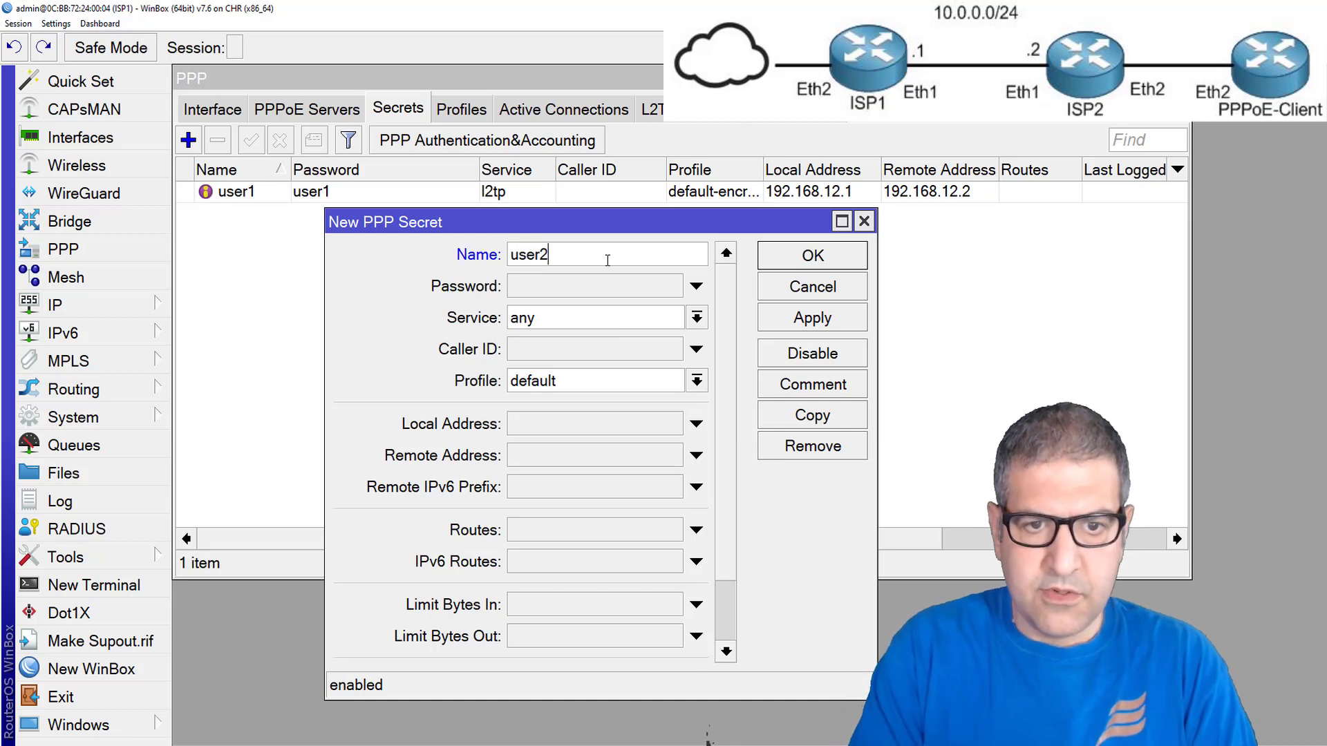
pyautogui.press('Tab')
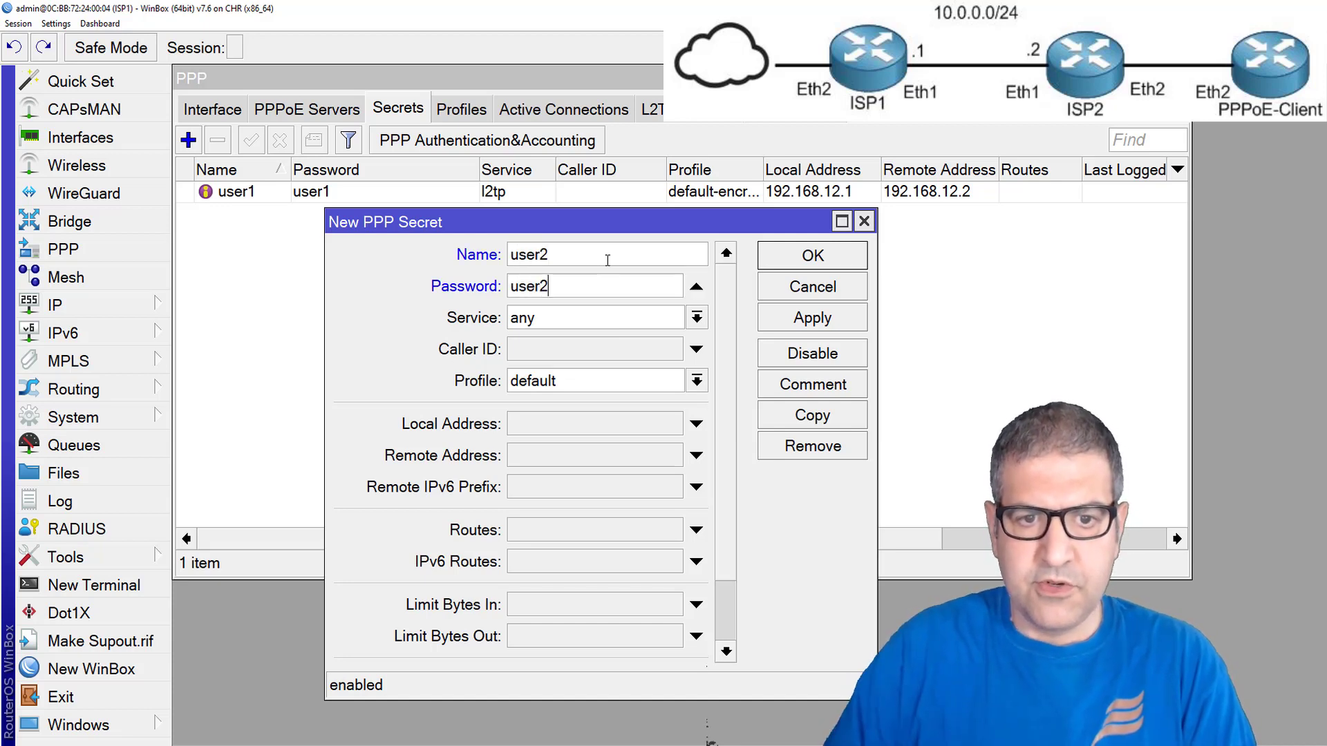
pyautogui.click(561, 318)
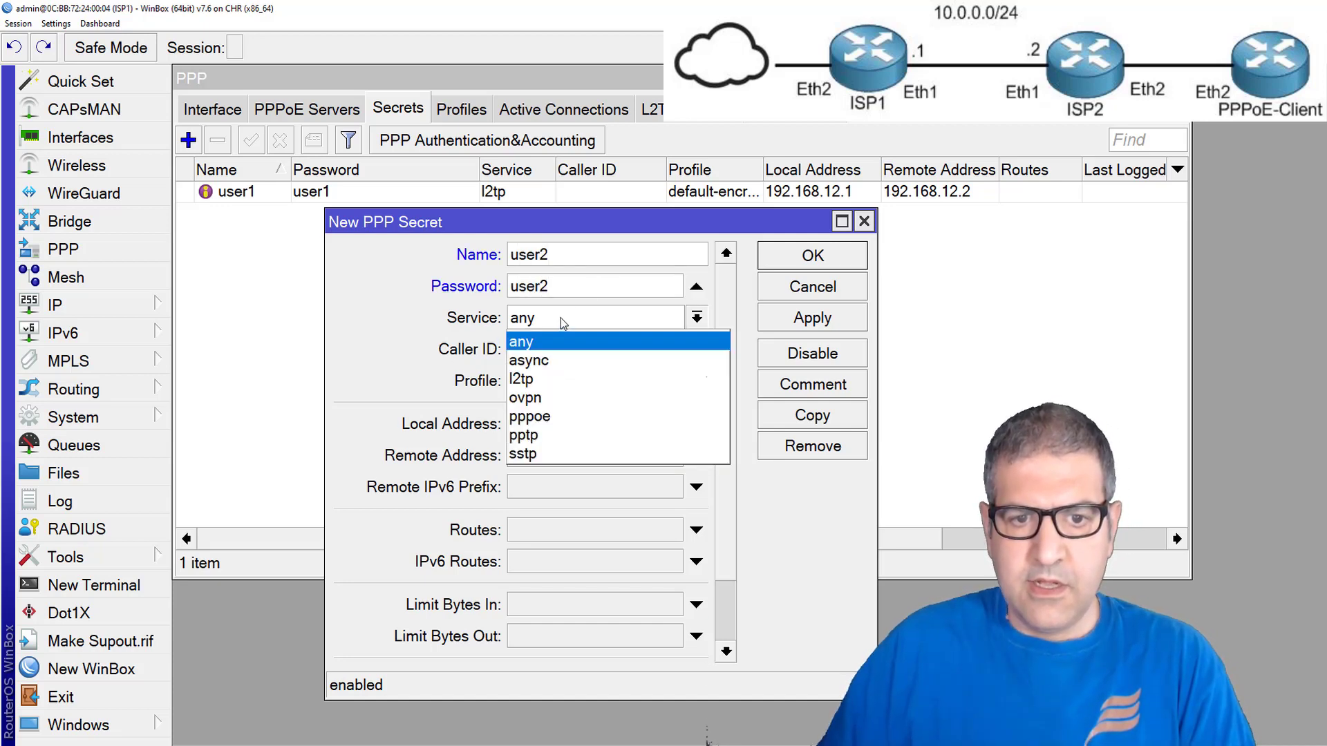
pyautogui.press('Escape')
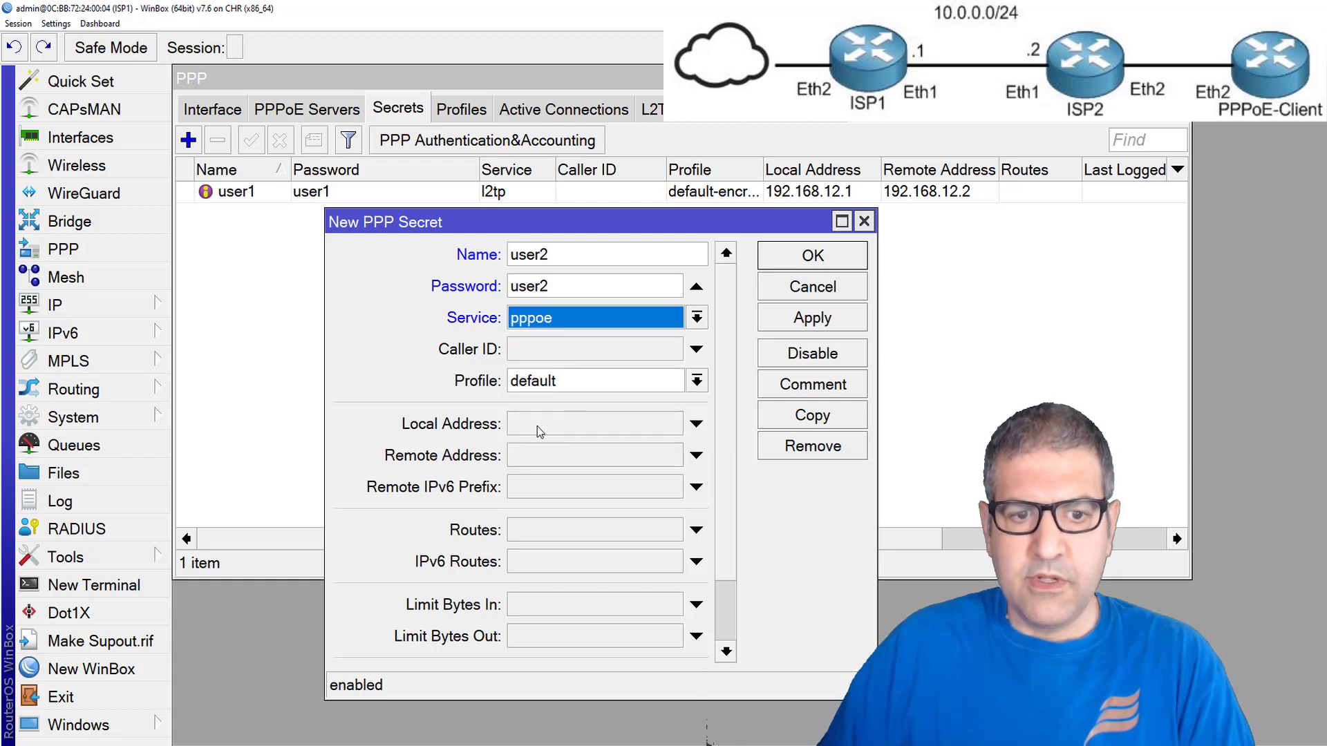
pyautogui.click(537, 425)
pyautogui.write('172.')
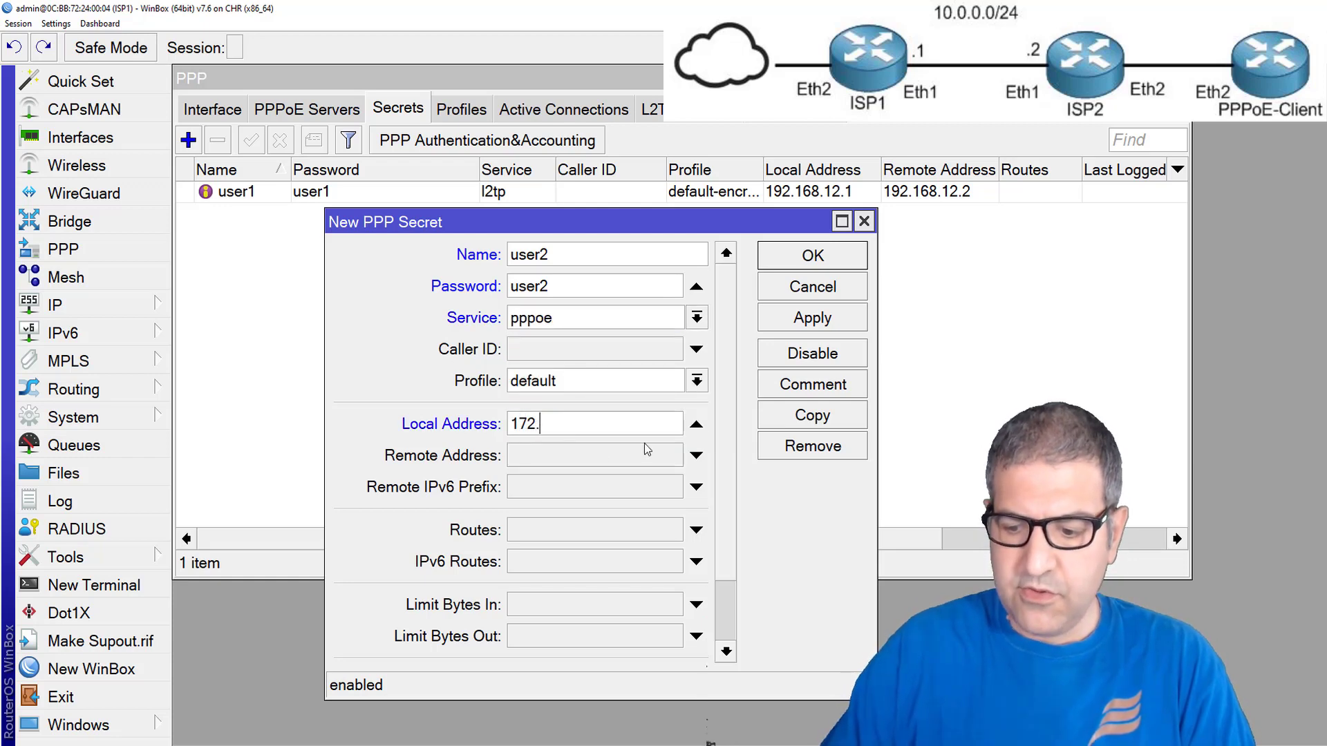
pyautogui.write('17.0.1')
pyautogui.press('Tab')
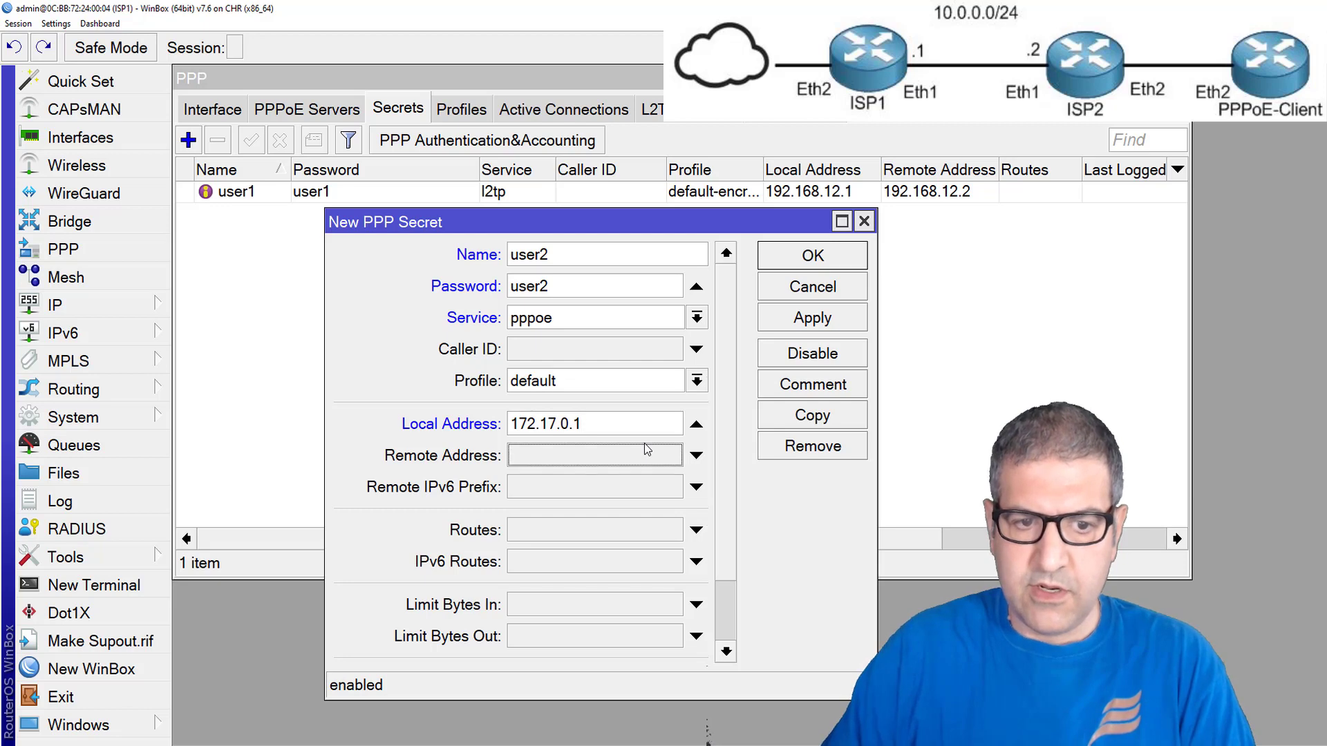
pyautogui.write('172')
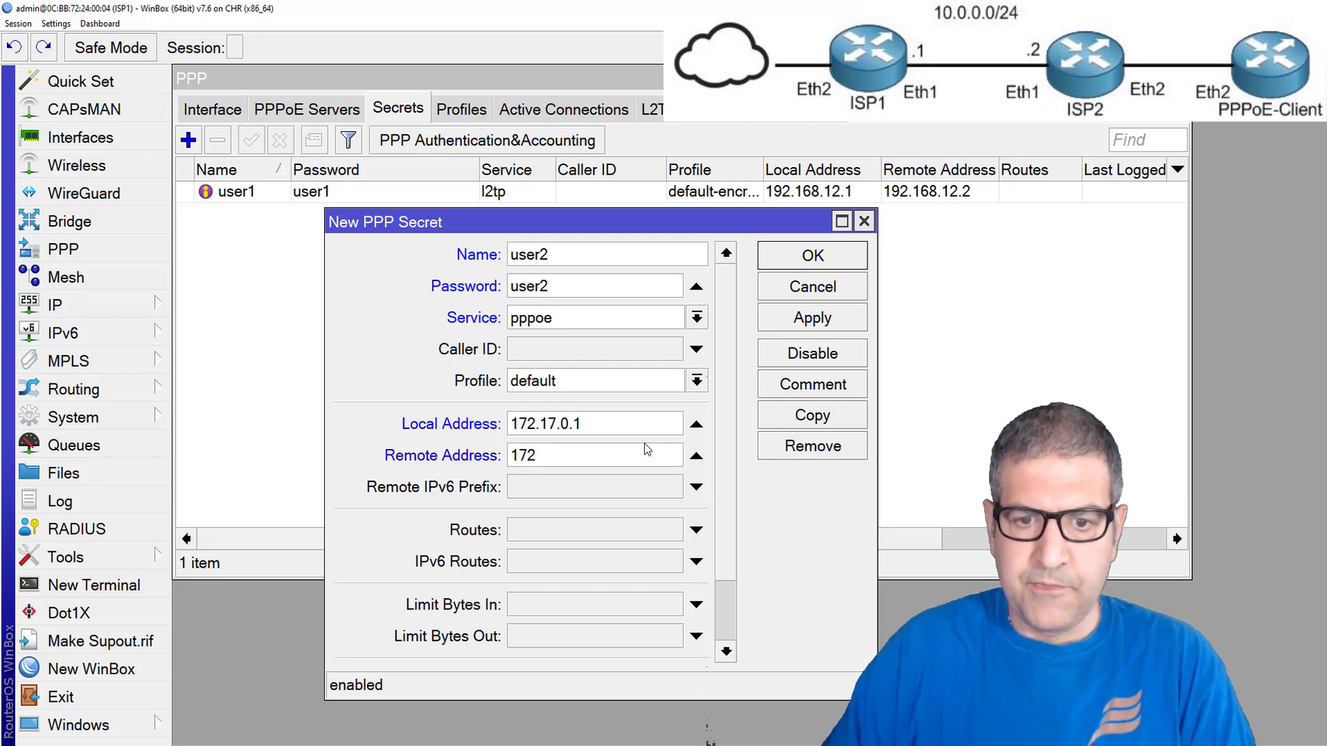
pyautogui.write('.17')
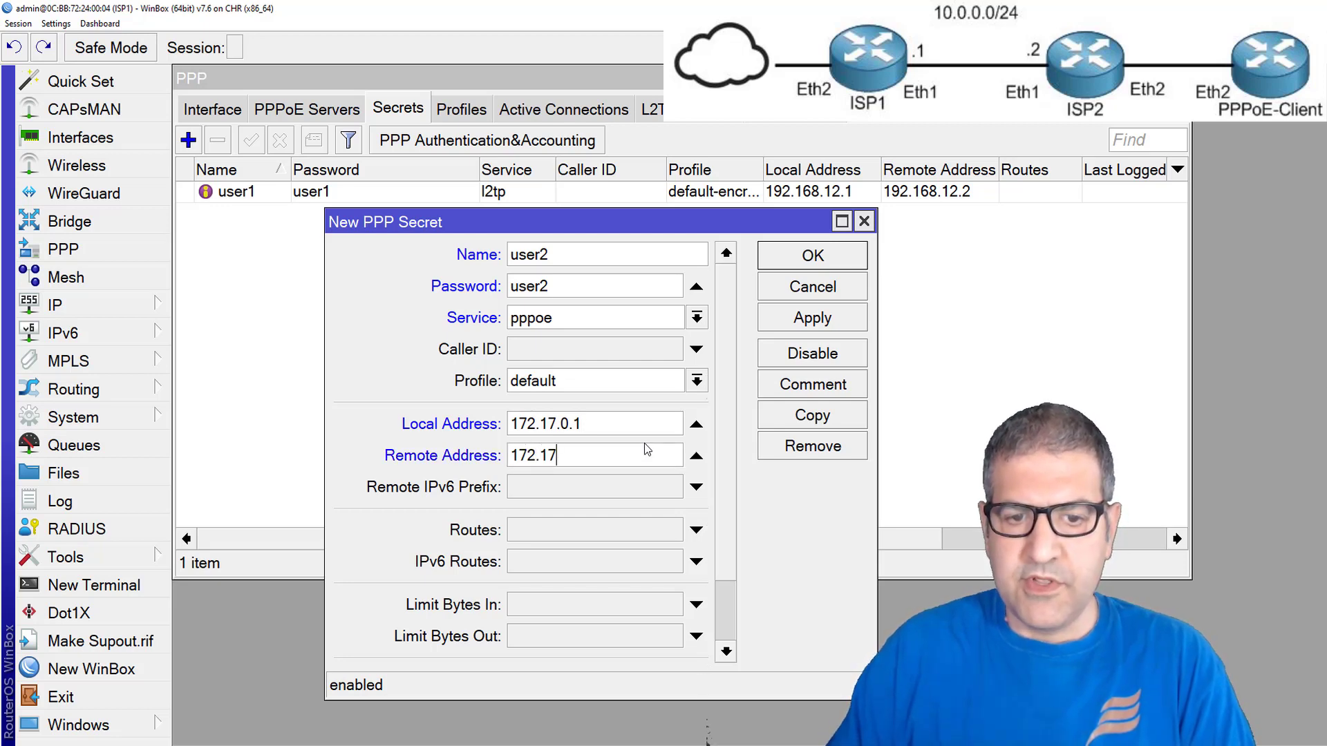
pyautogui.write('.0.2')
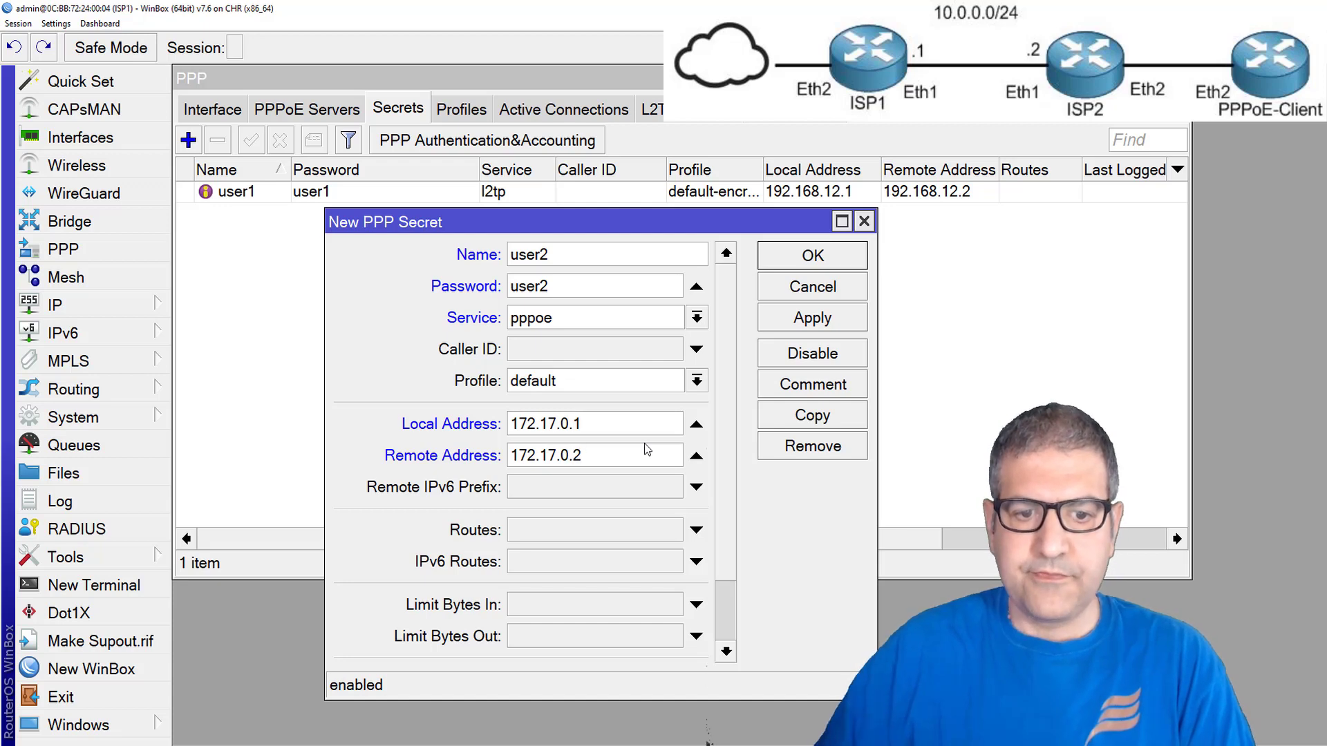
pyautogui.click(819, 258)
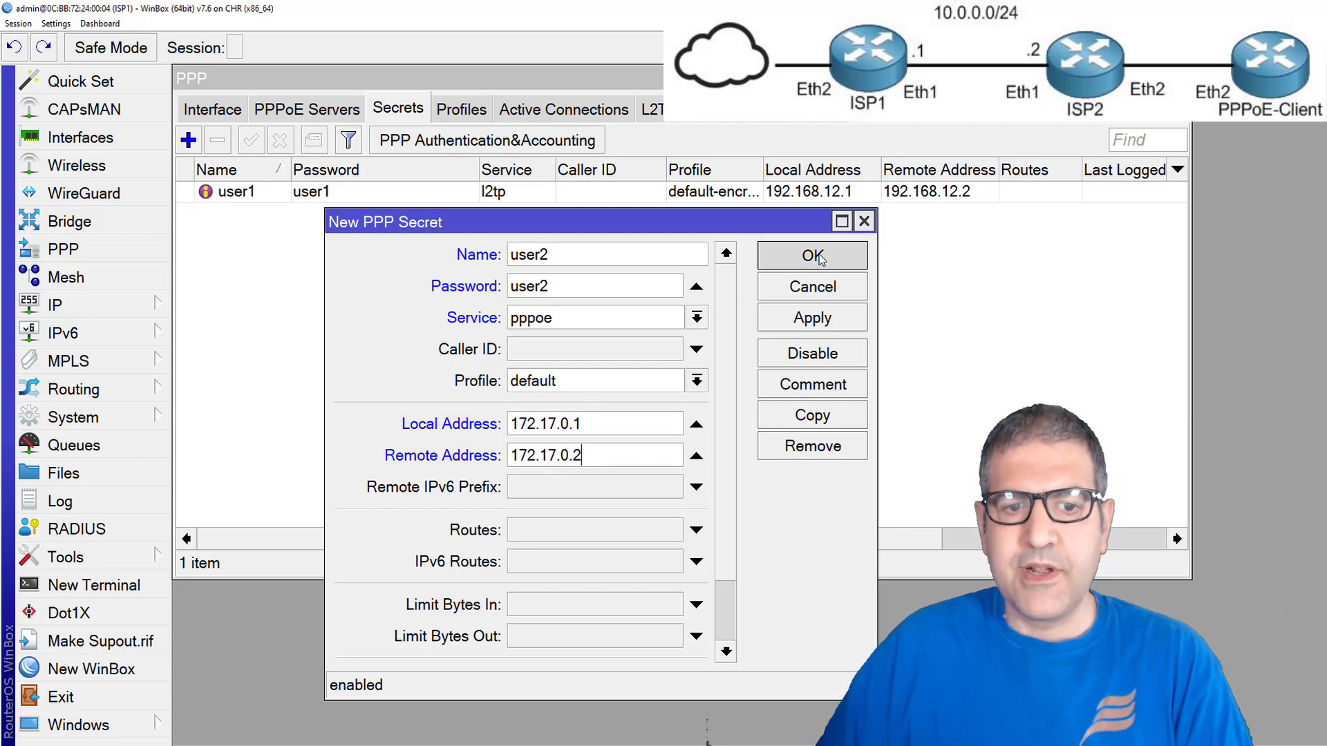
pyautogui.click(815, 257)
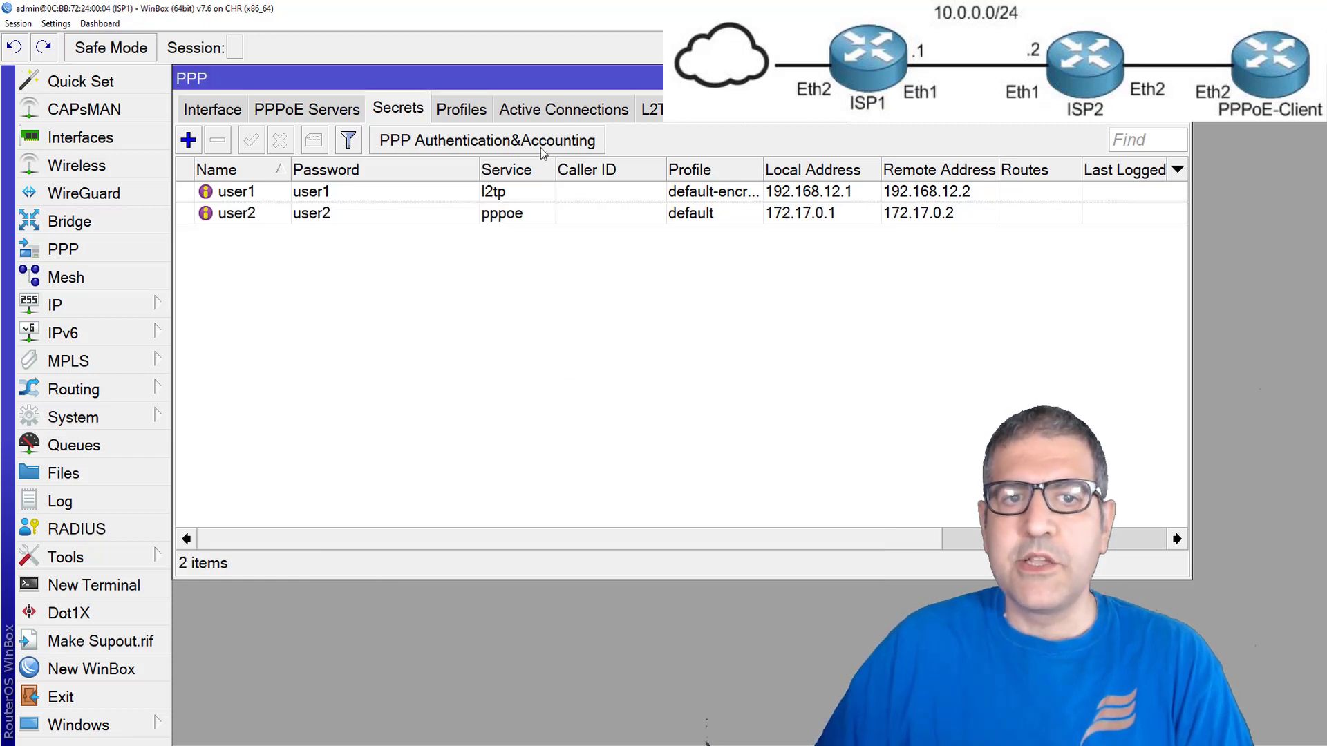
# Inspect the default-encryption profile, leave Remote Address empty, then switch to the PPPoE-Client session.
pyautogui.click(468, 111)
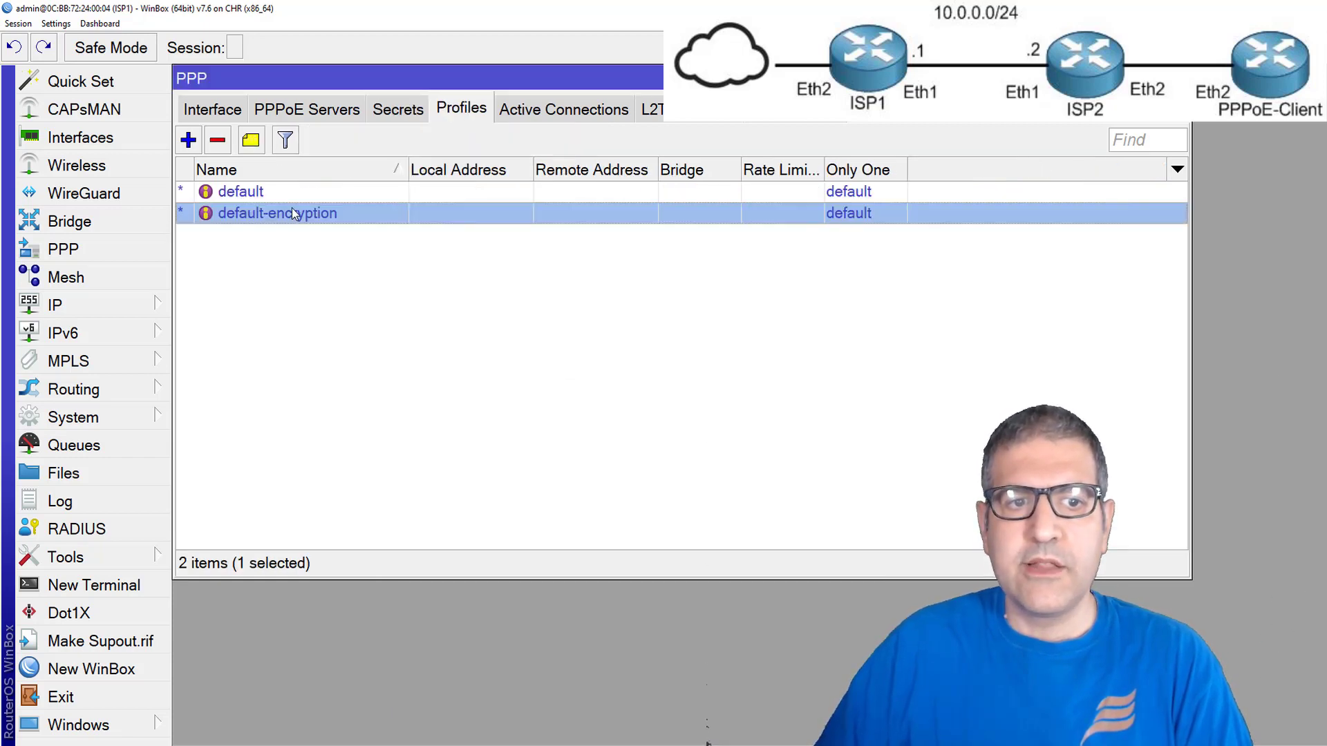
pyautogui.doubleClick(291, 209)
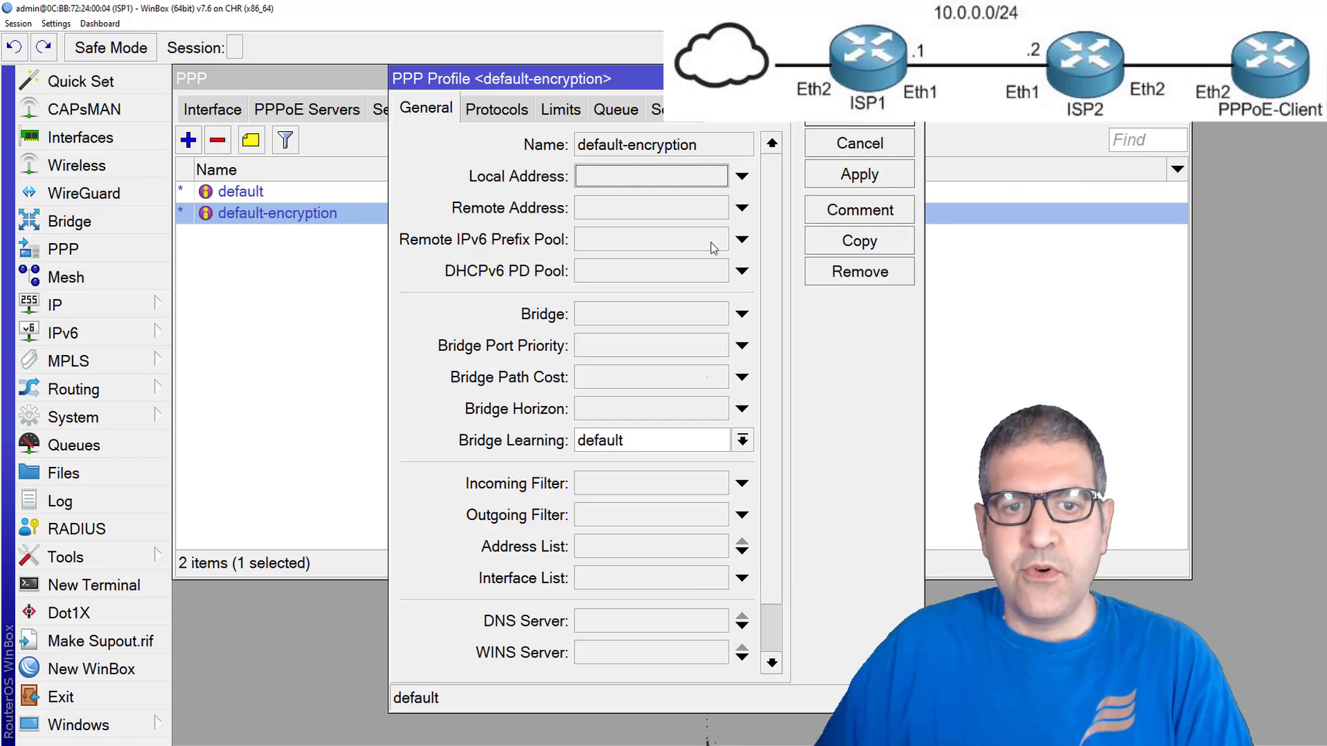
pyautogui.click(674, 202)
pyautogui.click(718, 208)
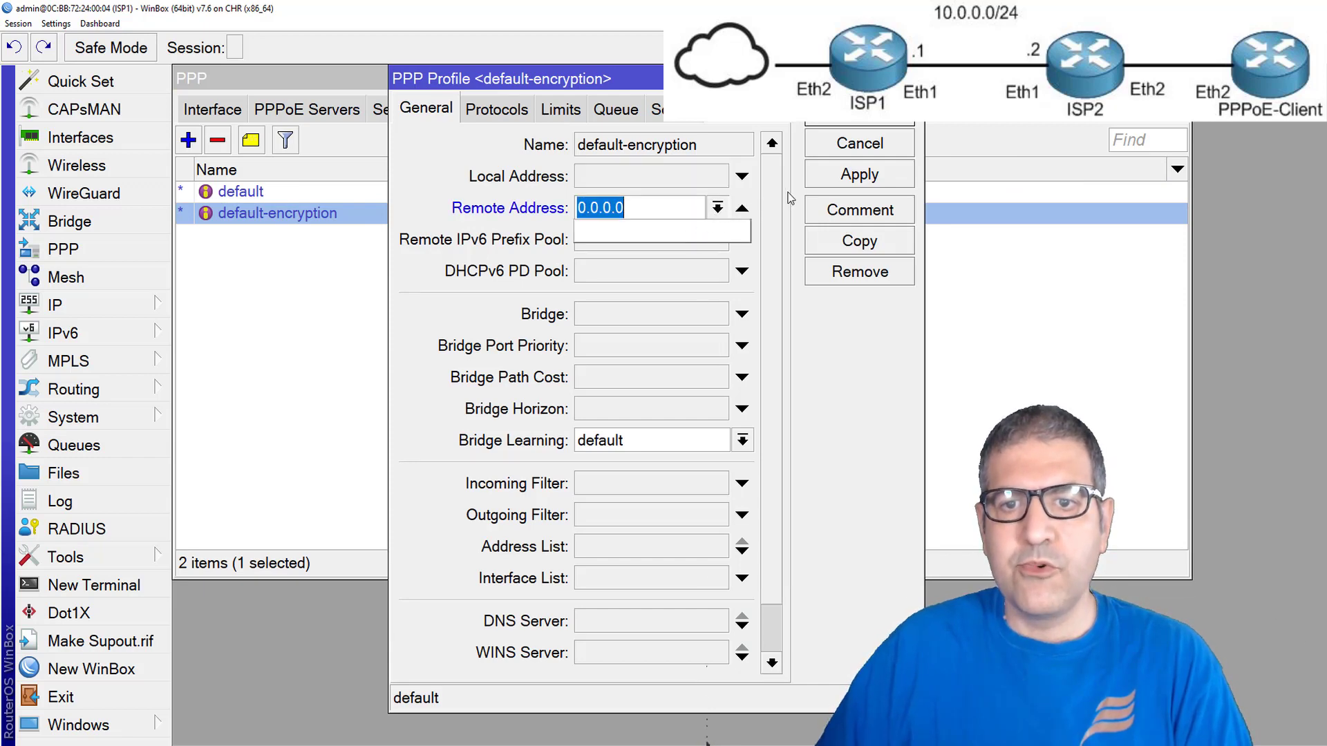
pyautogui.click(887, 169)
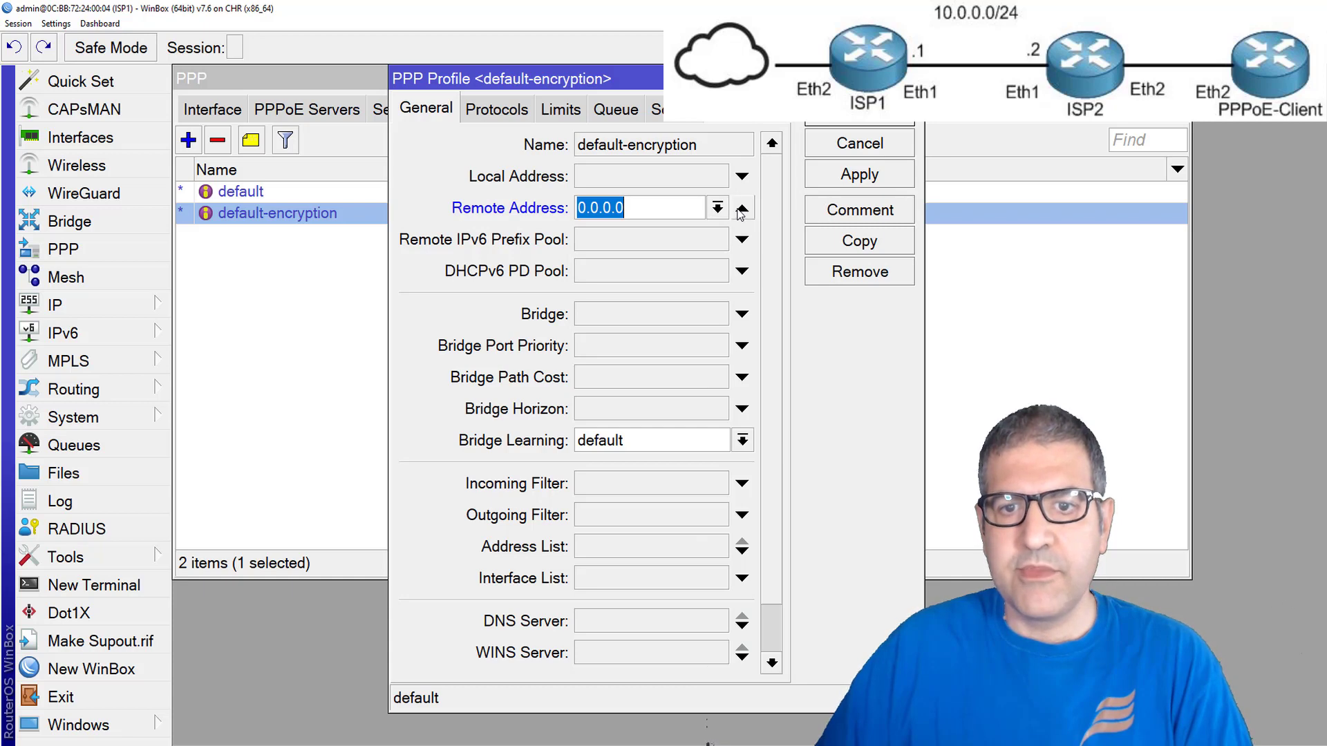
pyautogui.click(743, 207)
pyautogui.click(869, 134)
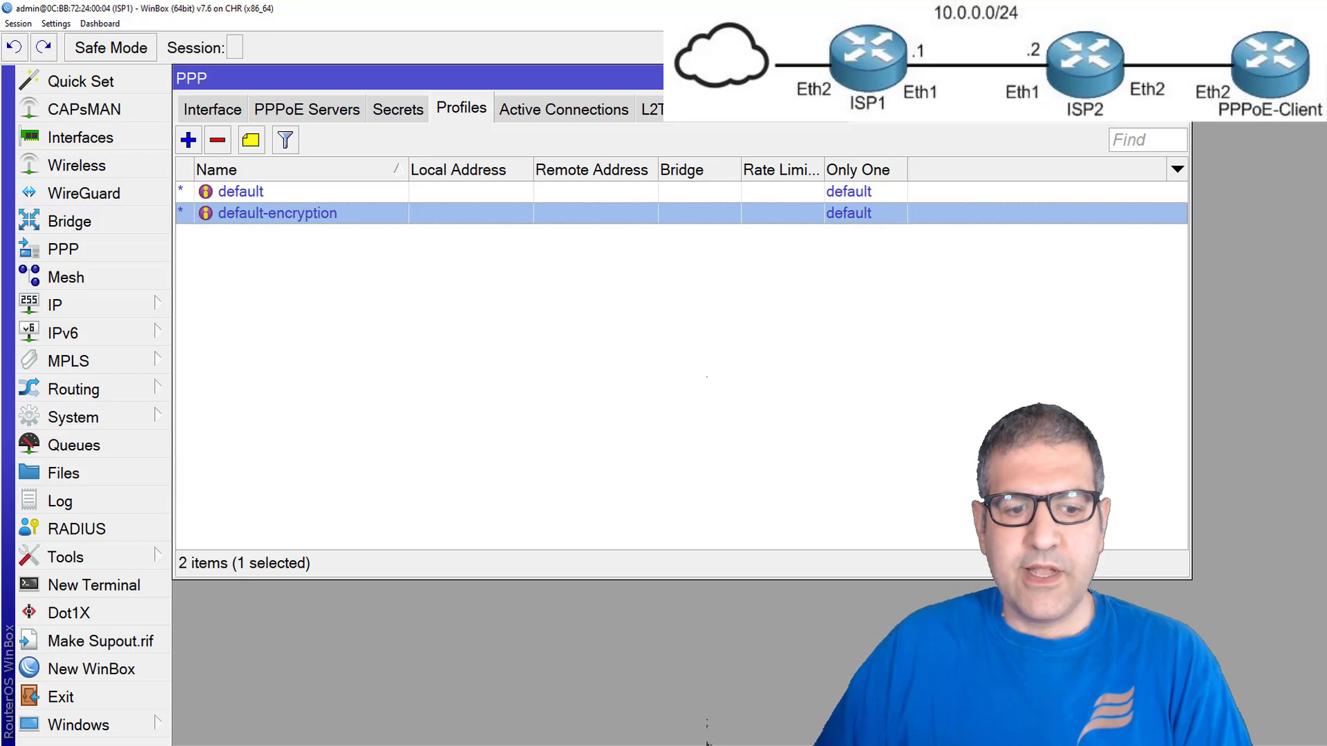
pyautogui.click(377, 694)
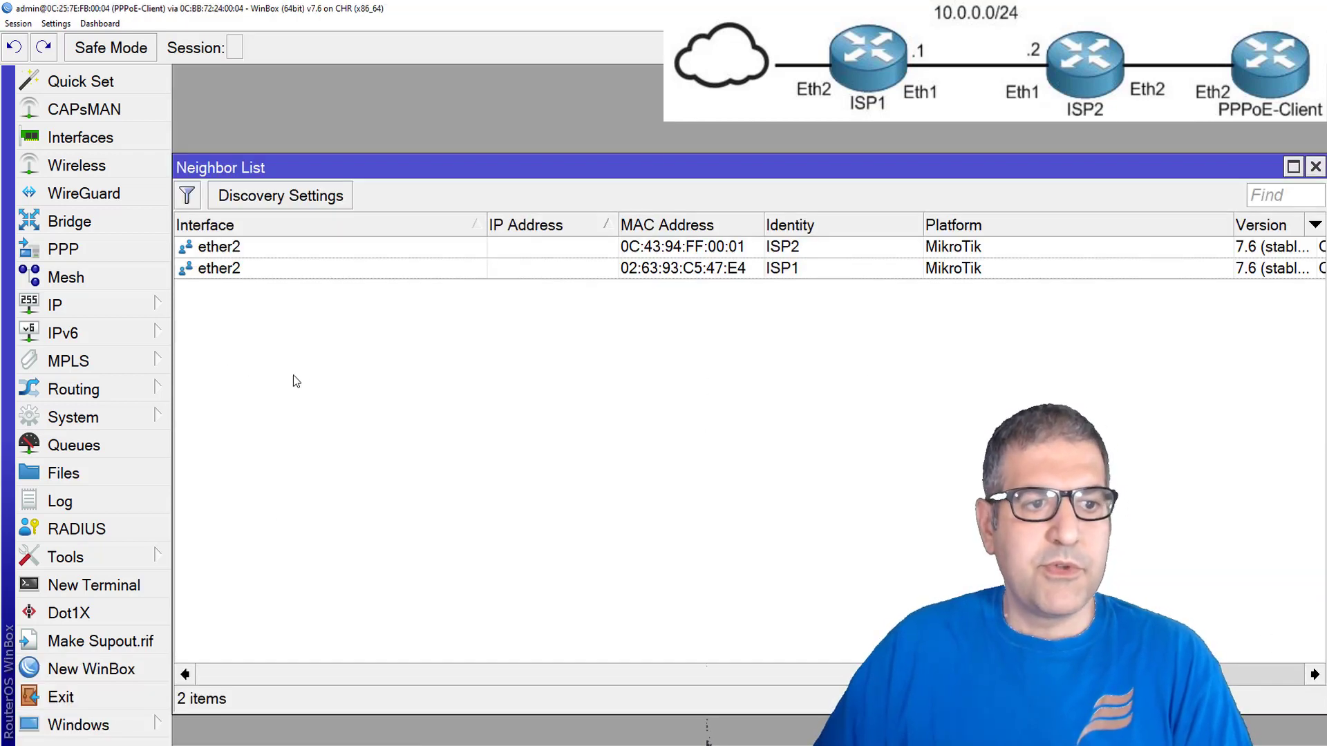
# On PPPoE-Client, show all interfaces (ether1–ether5) and open the add-interface type menu.
pyautogui.press('Escape')
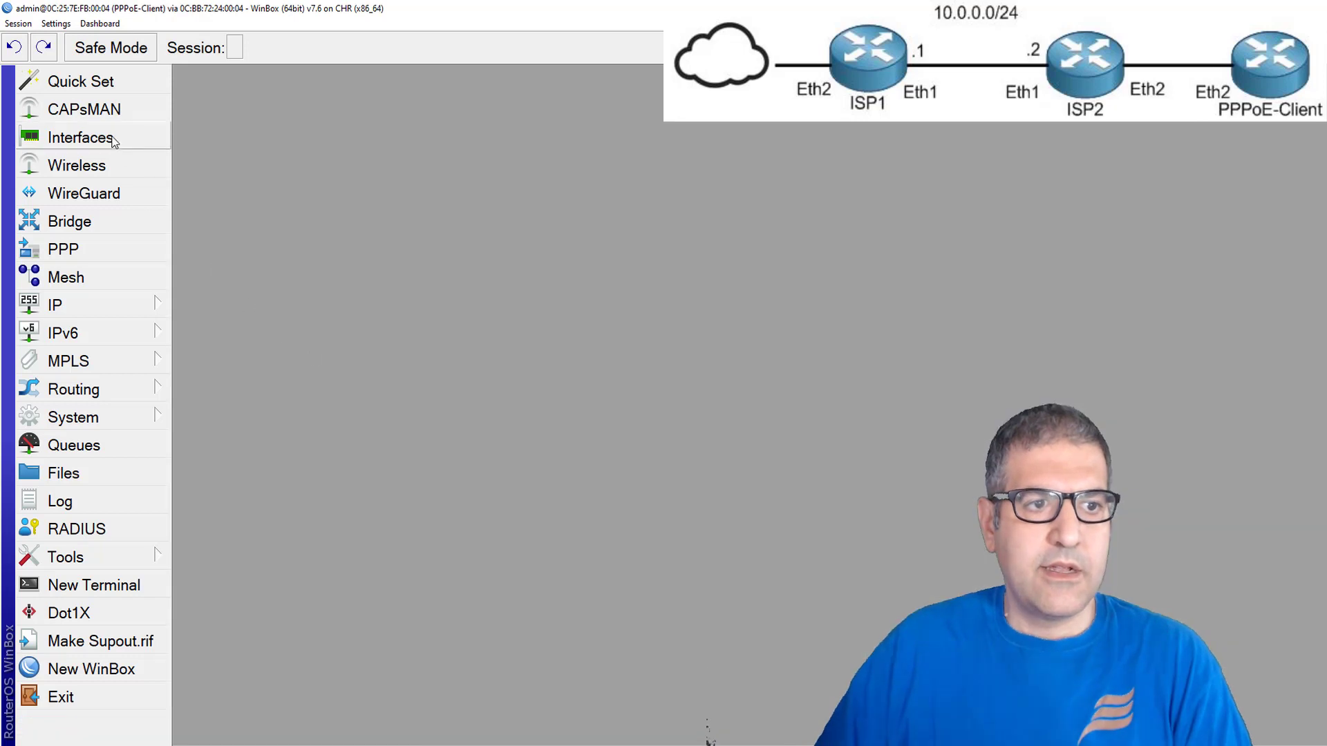
pyautogui.click(114, 141)
pyautogui.click(465, 159)
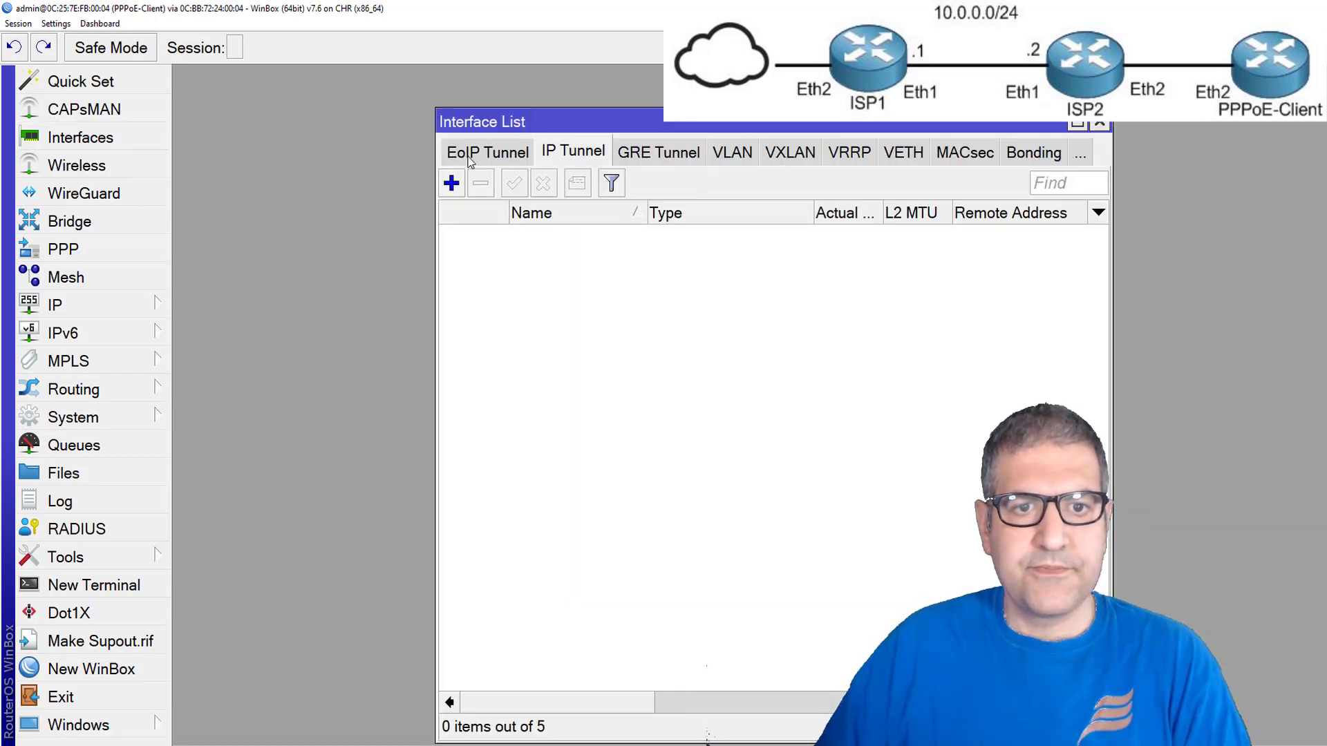
pyautogui.click(466, 158)
pyautogui.click(467, 157)
pyautogui.click(467, 158)
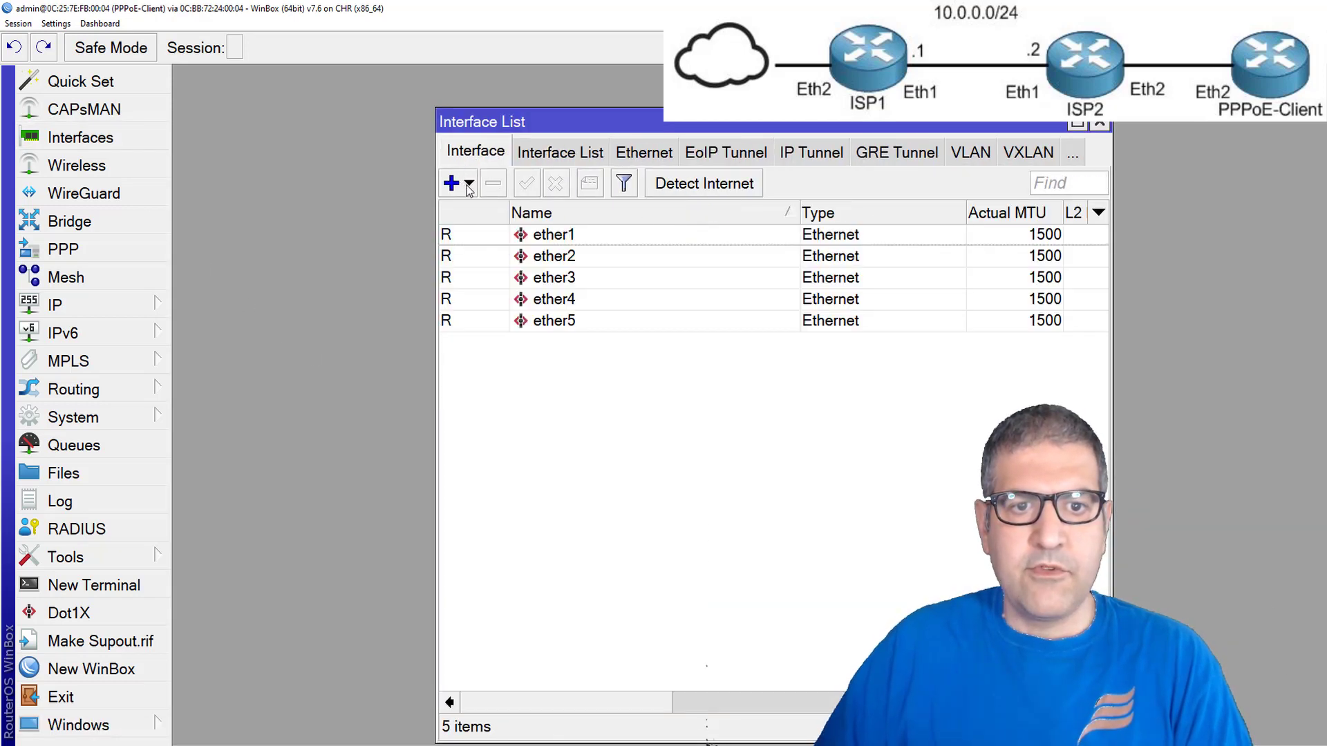
pyautogui.click(468, 182)
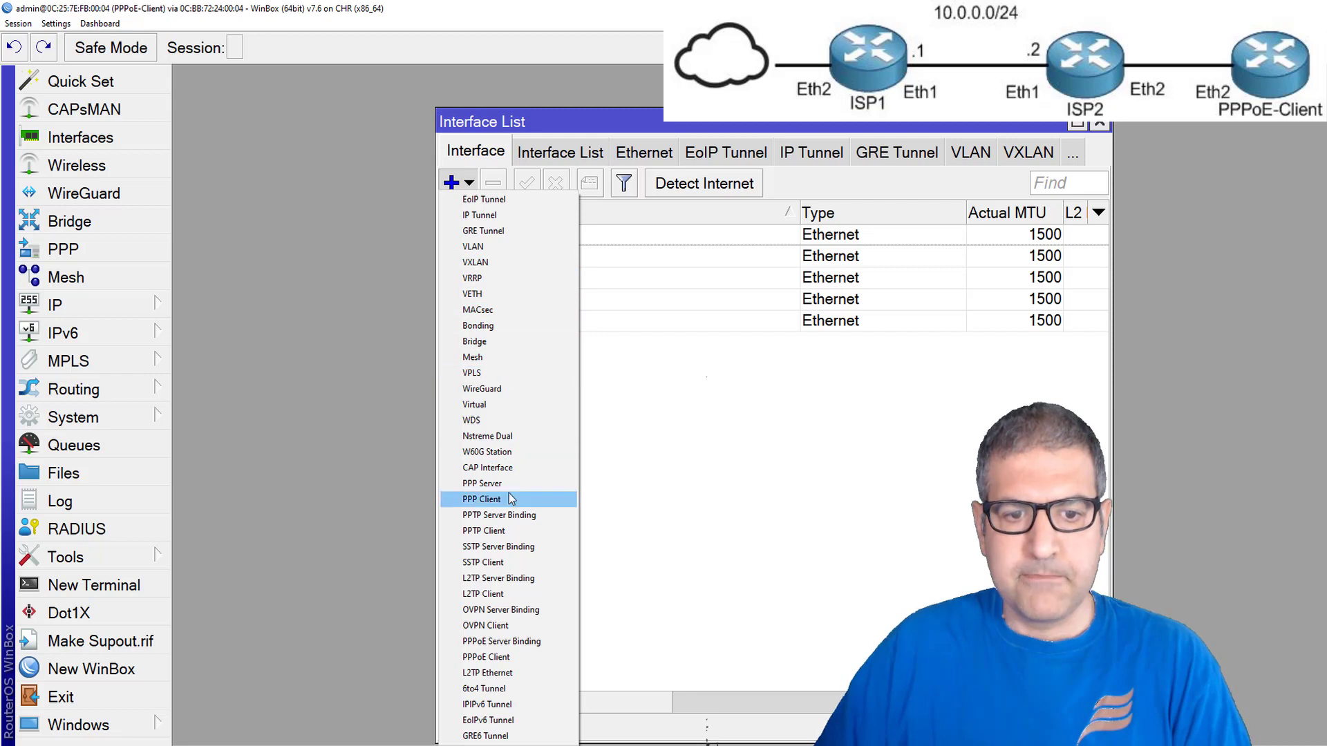
# Create PPPoE client pppoe-out1 on ether2, dialing out as user2 with its password.
pyautogui.click(508, 660)
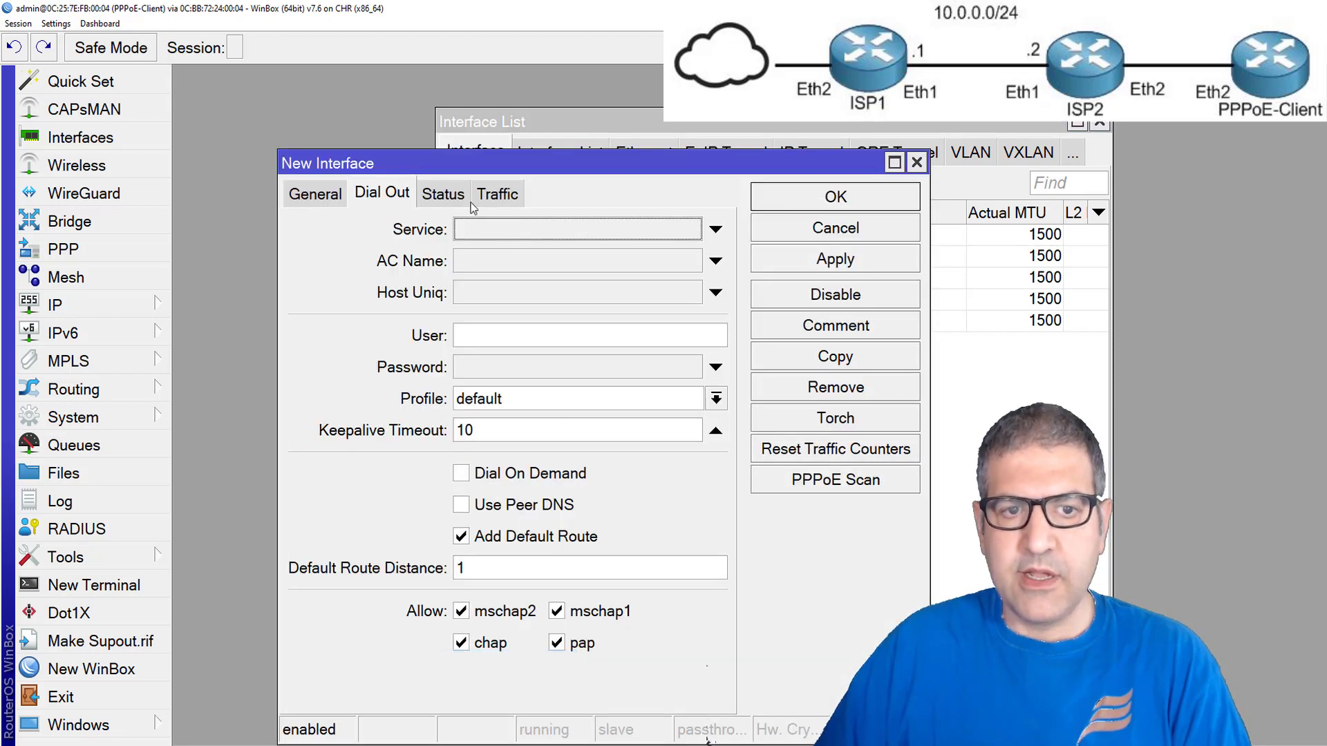
pyautogui.click(325, 199)
pyautogui.click(456, 434)
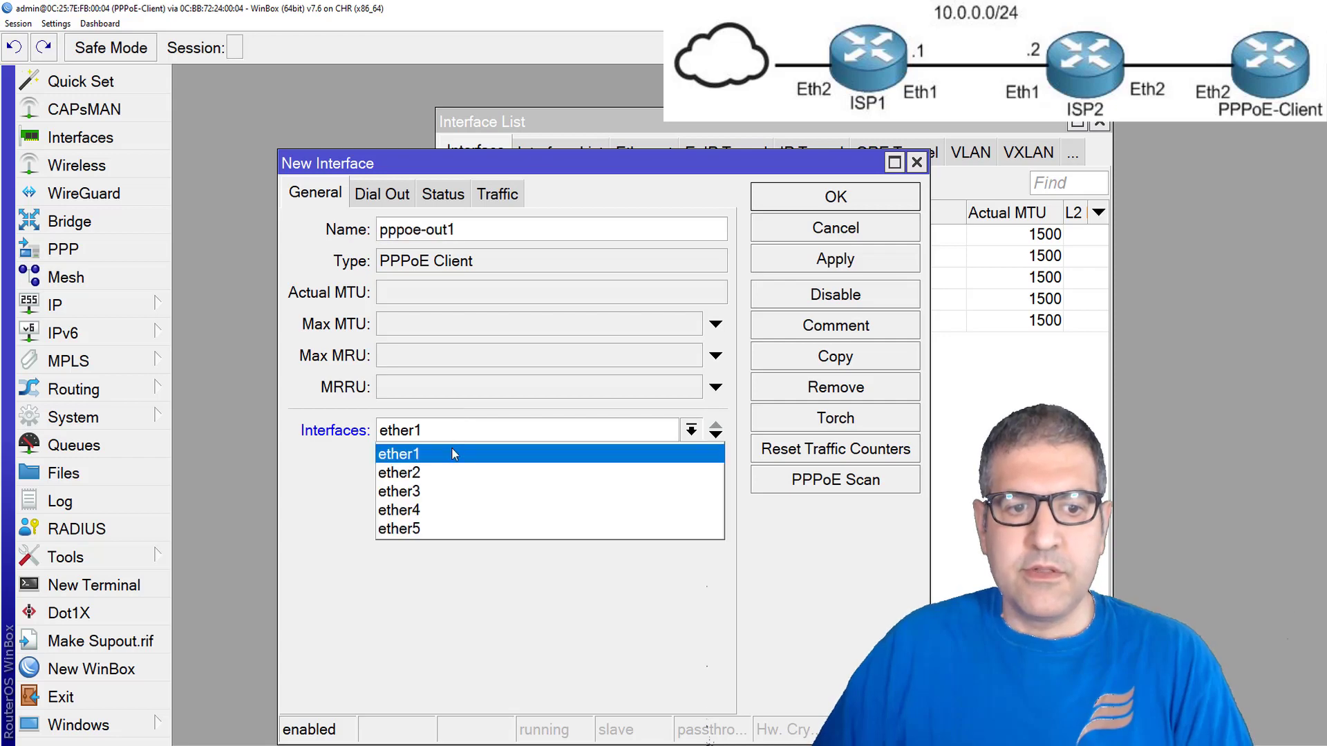
pyautogui.click(442, 463)
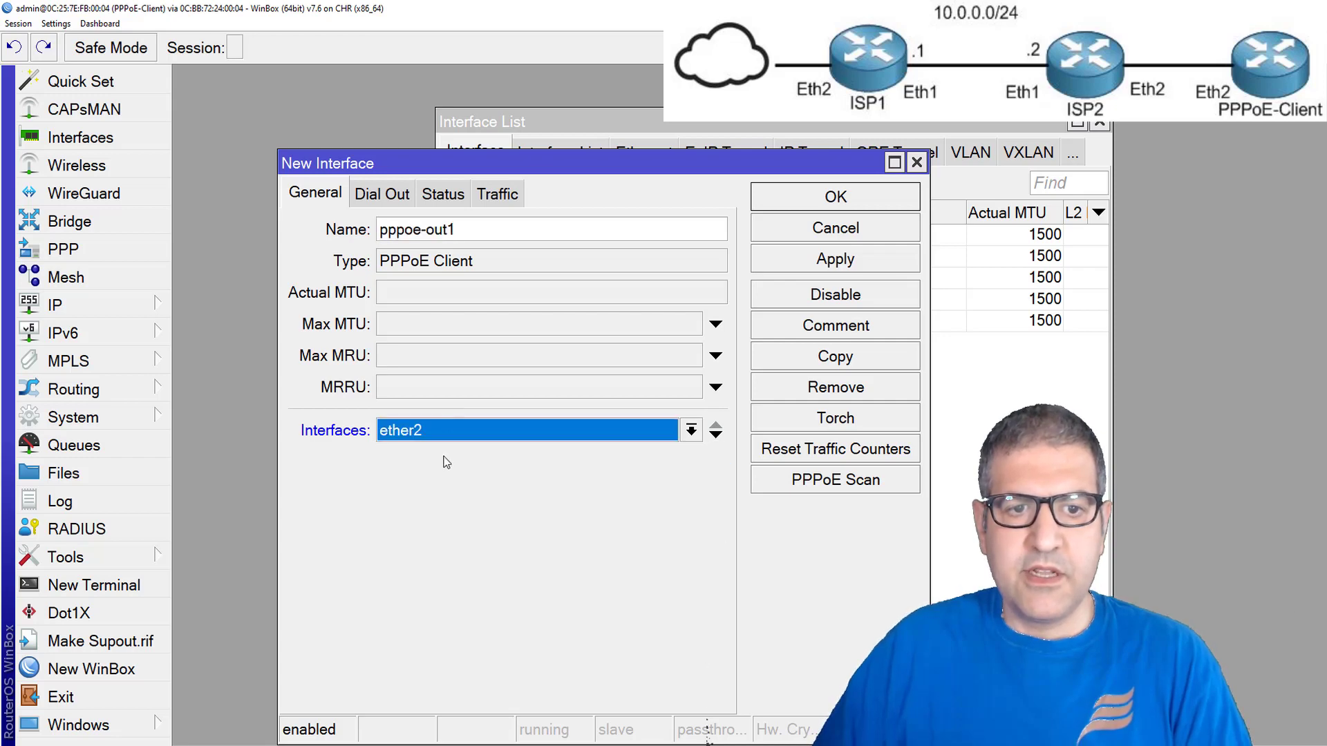
pyautogui.click(382, 197)
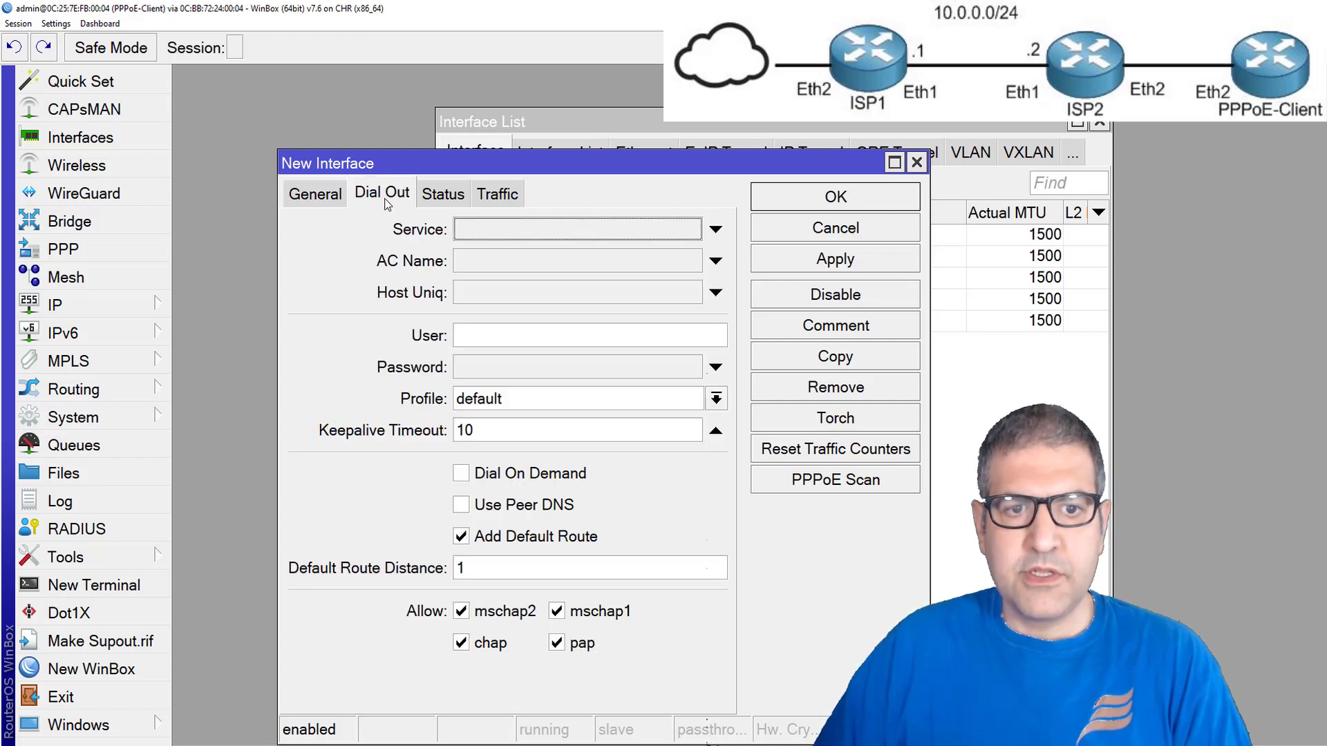
pyautogui.click(499, 336)
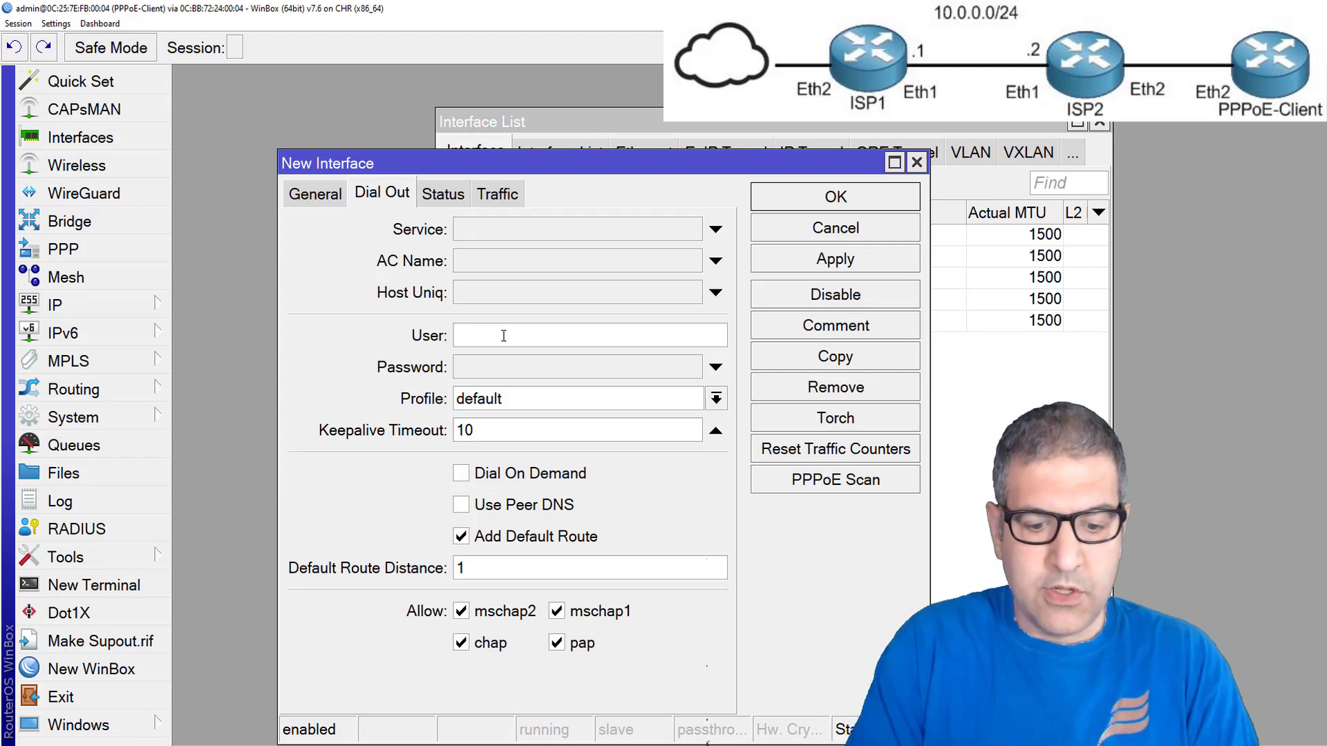
pyautogui.press('Tab')
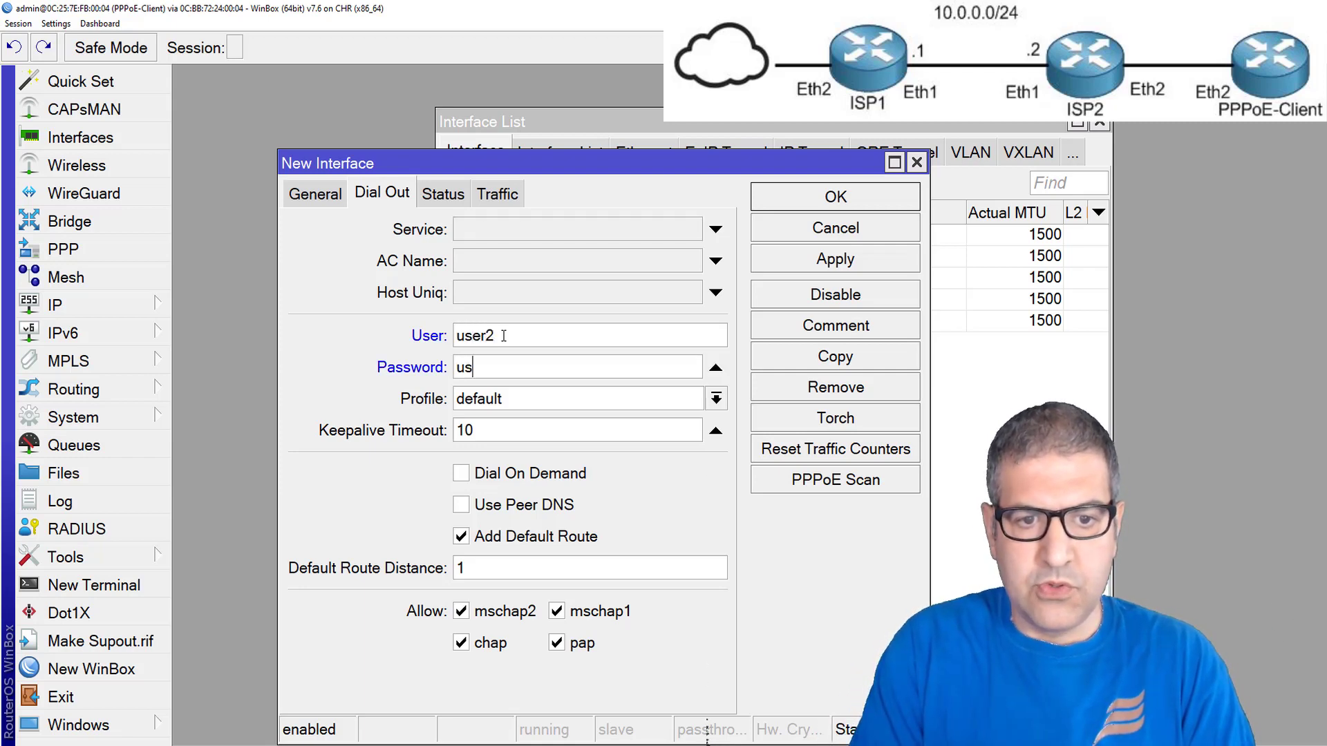
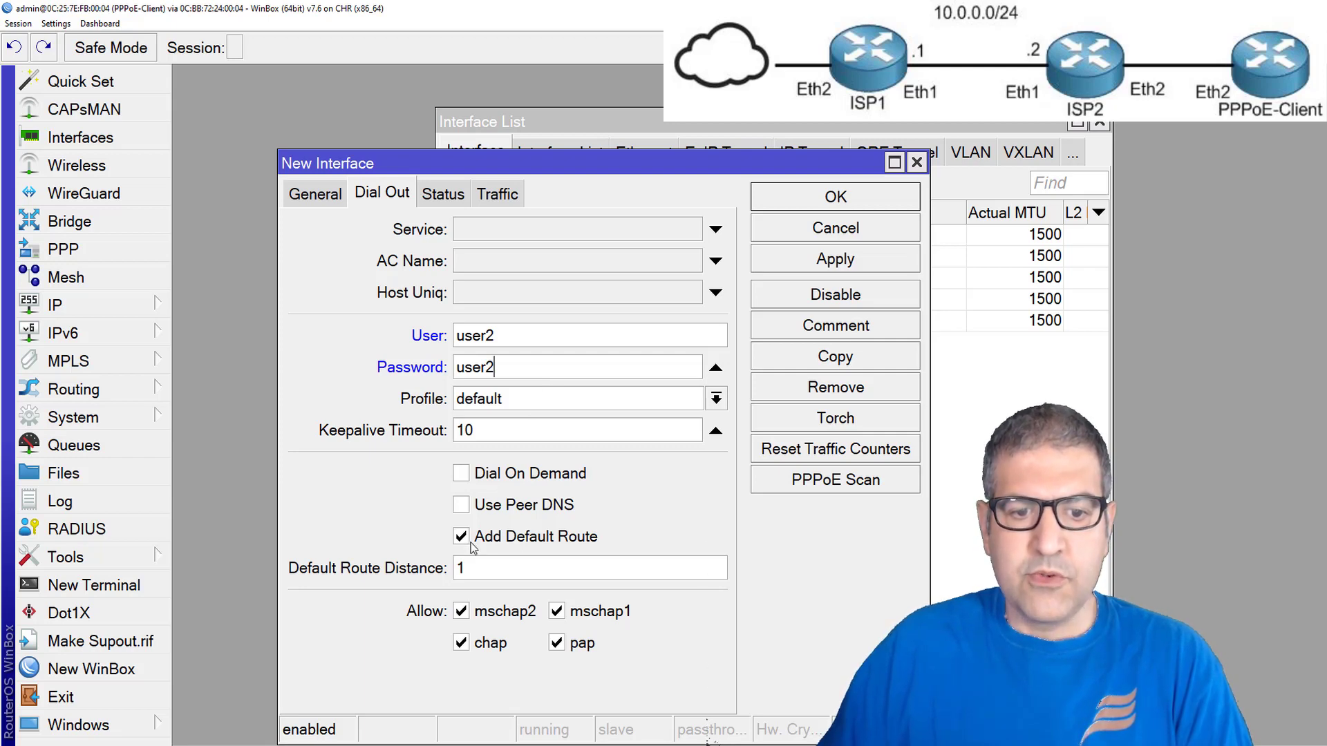
pyautogui.click(855, 205)
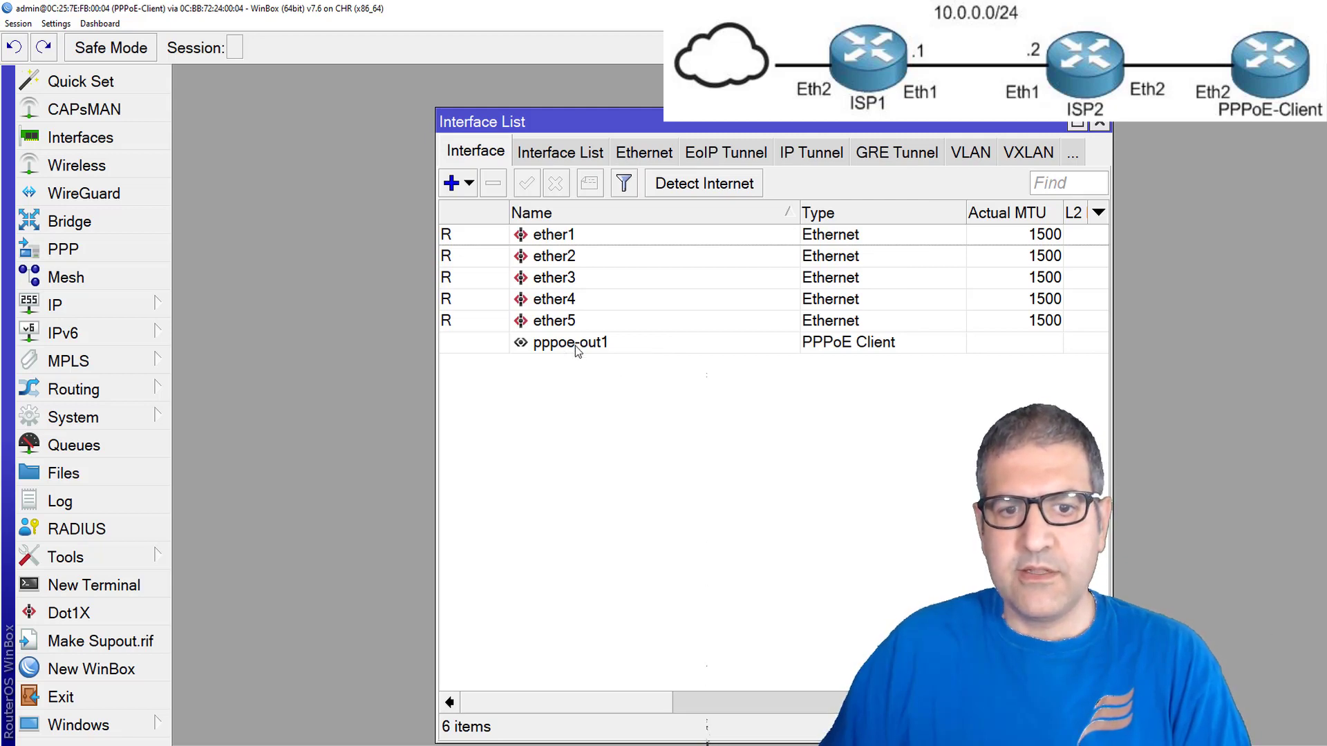
# Run a PPPoE Scan from pppoe-out1 on ether2, which finds no servers.
pyautogui.click(582, 346)
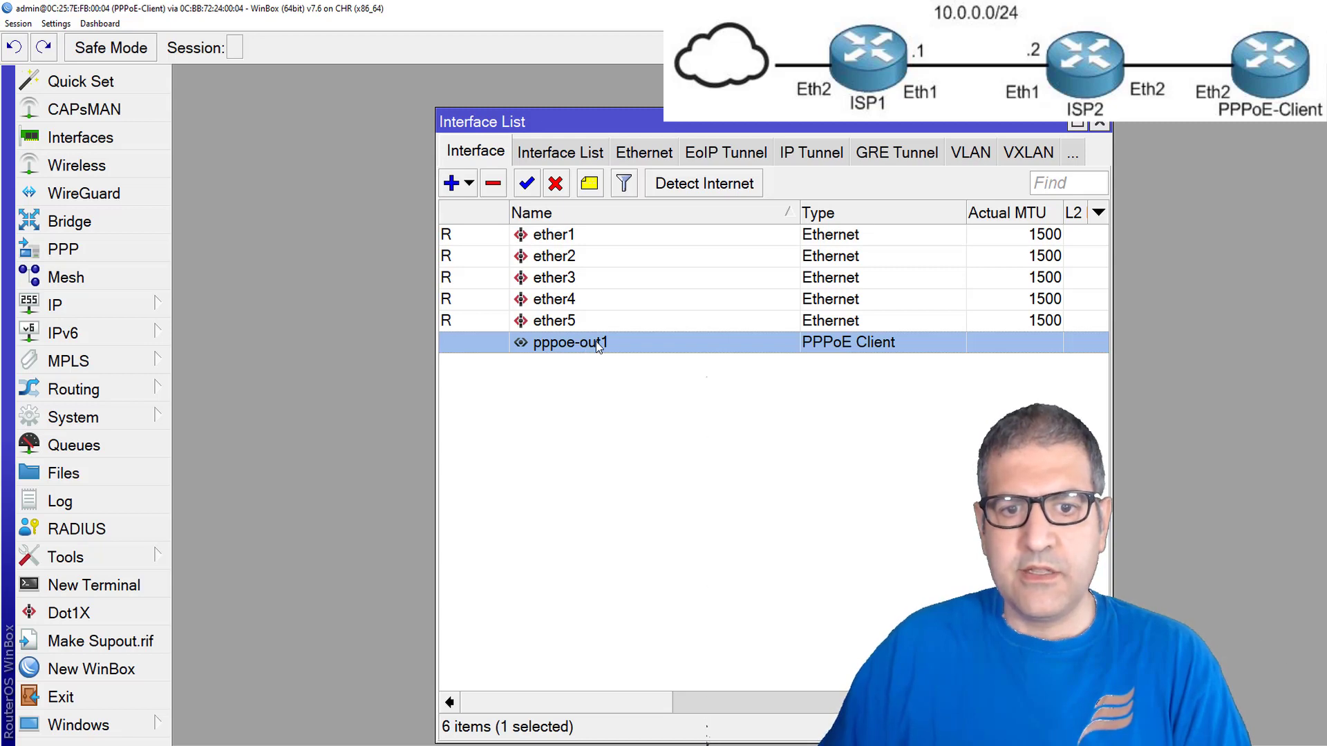
pyautogui.doubleClick(596, 341)
pyautogui.click(850, 483)
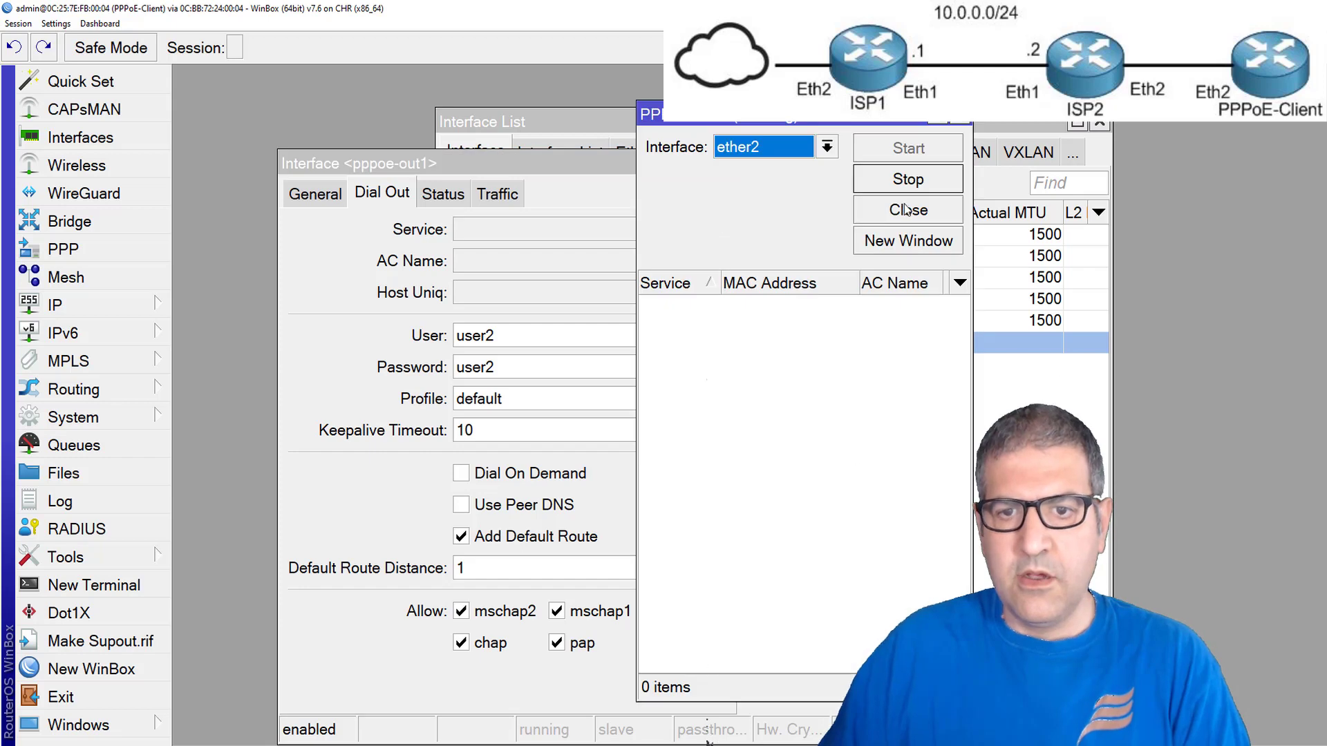
pyautogui.click(908, 178)
pyautogui.click(908, 156)
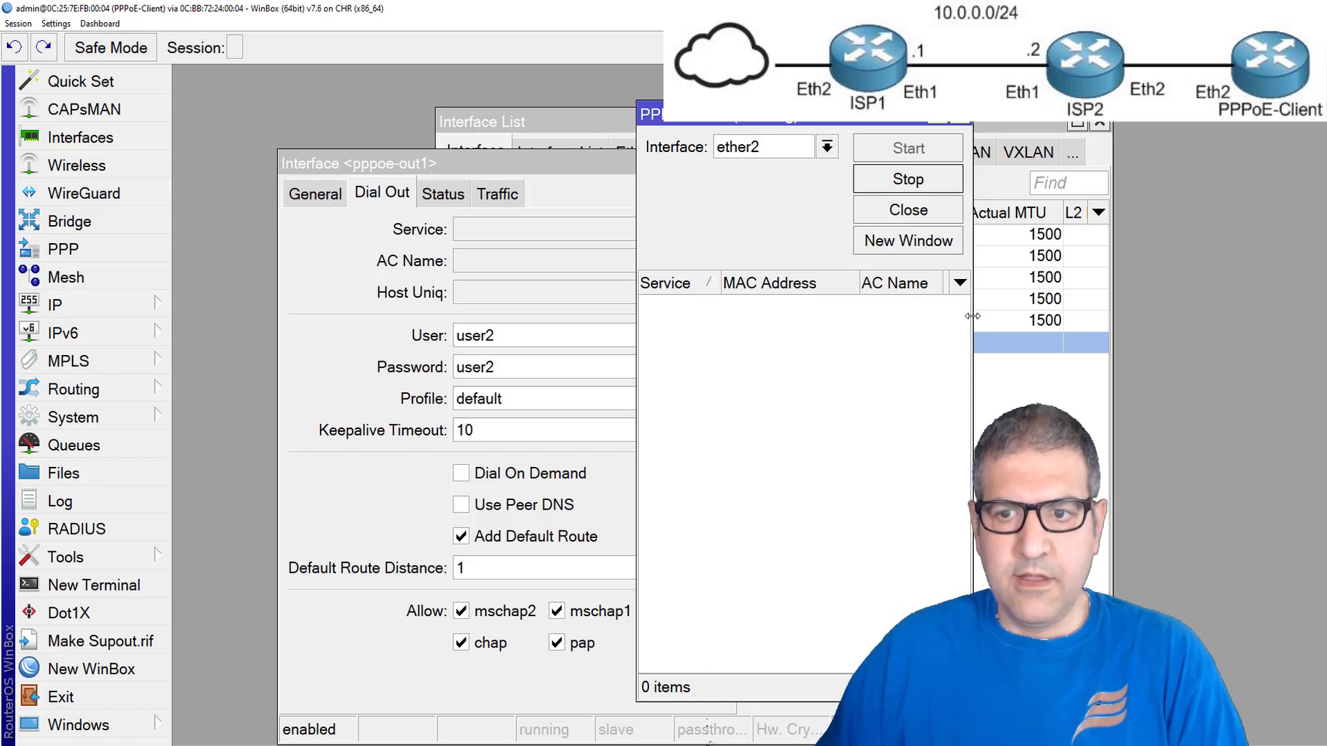
pyautogui.moveTo(972, 316); pyautogui.dragTo(1065, 316)
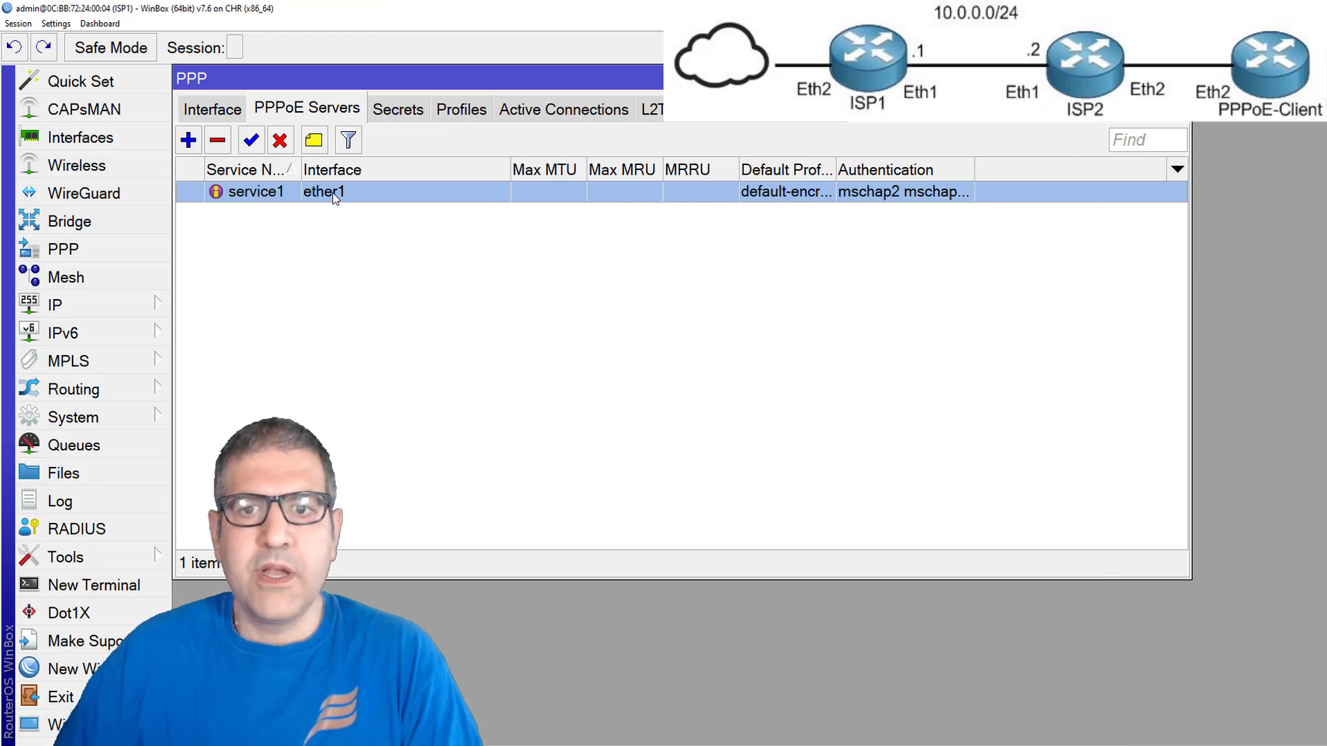
# Open service1's settings and change its Interface to eoip-tunnel1.
pyautogui.doubleClick(270, 195)
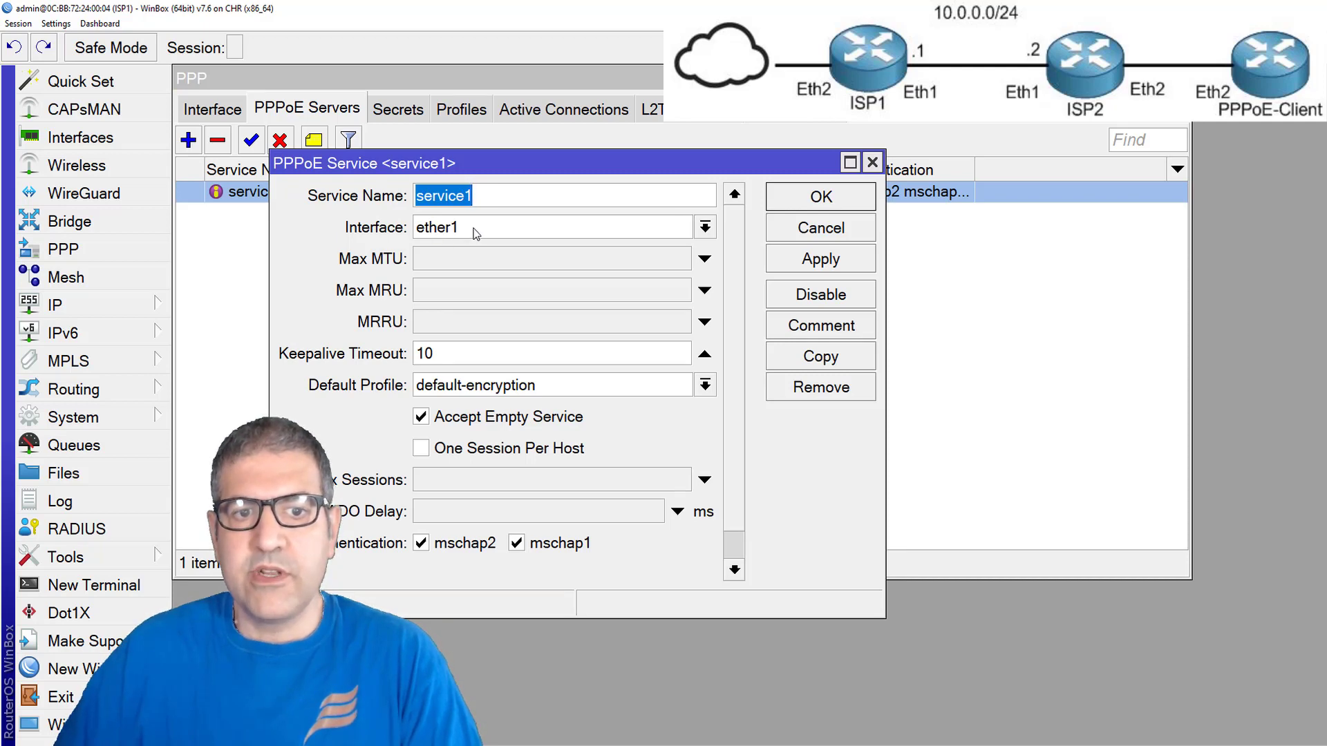
pyautogui.click(476, 232)
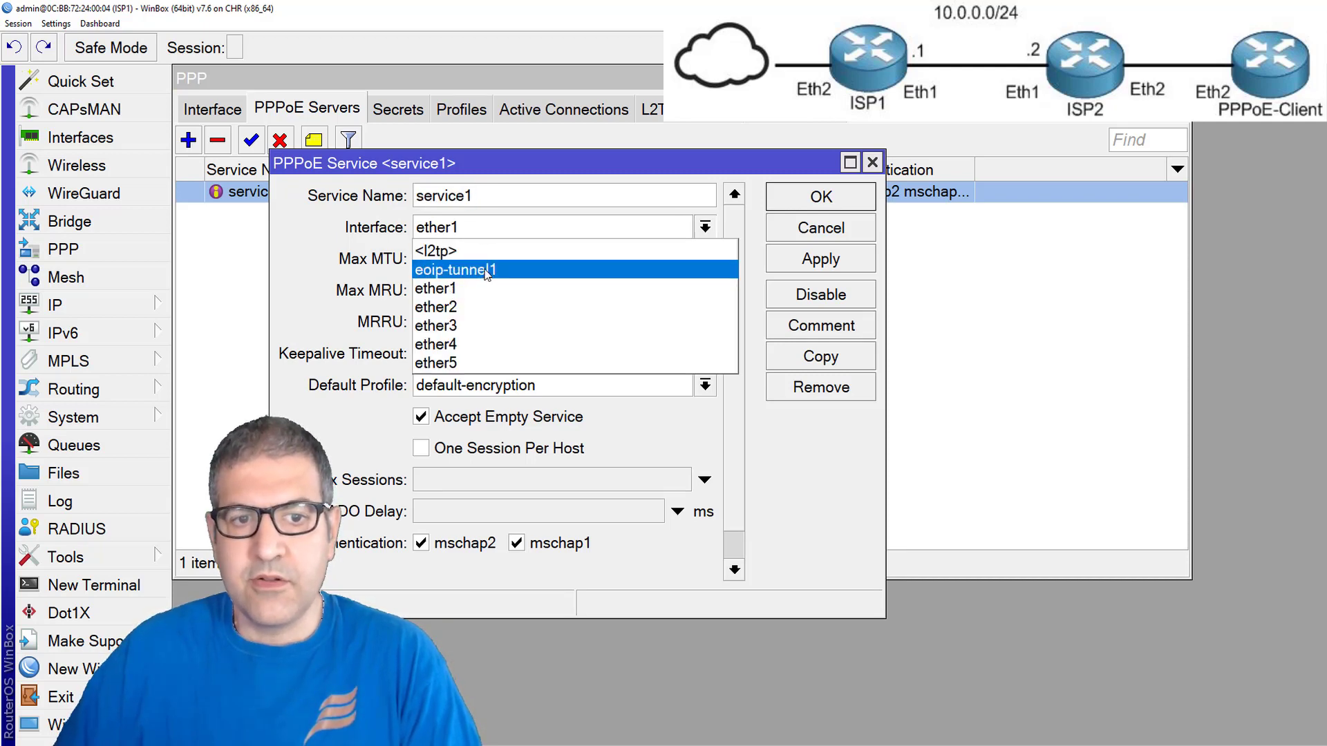
pyautogui.click(487, 270)
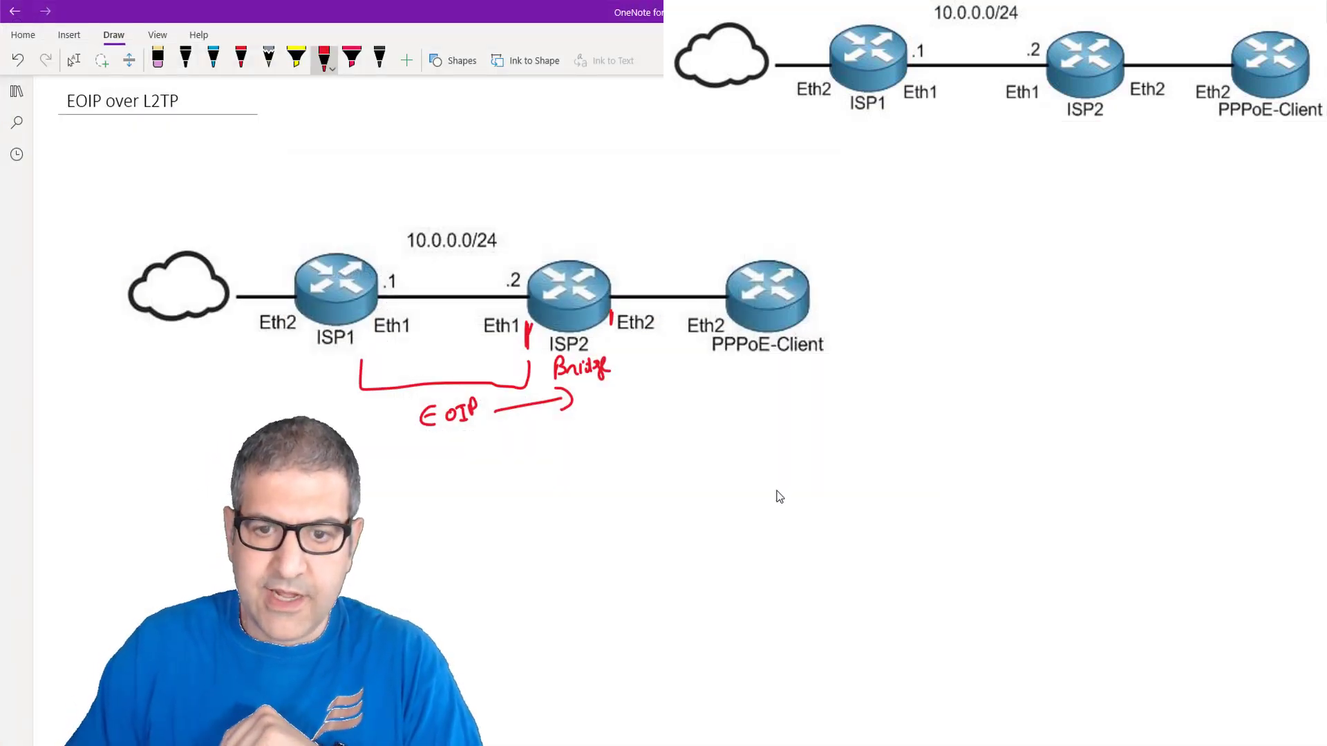
# In red, underline ISP1's Eth1 label and draw a downward arrow at ISP2 in the OneNote diagram.
pyautogui.moveTo(371, 333); pyautogui.dragTo(410, 334)
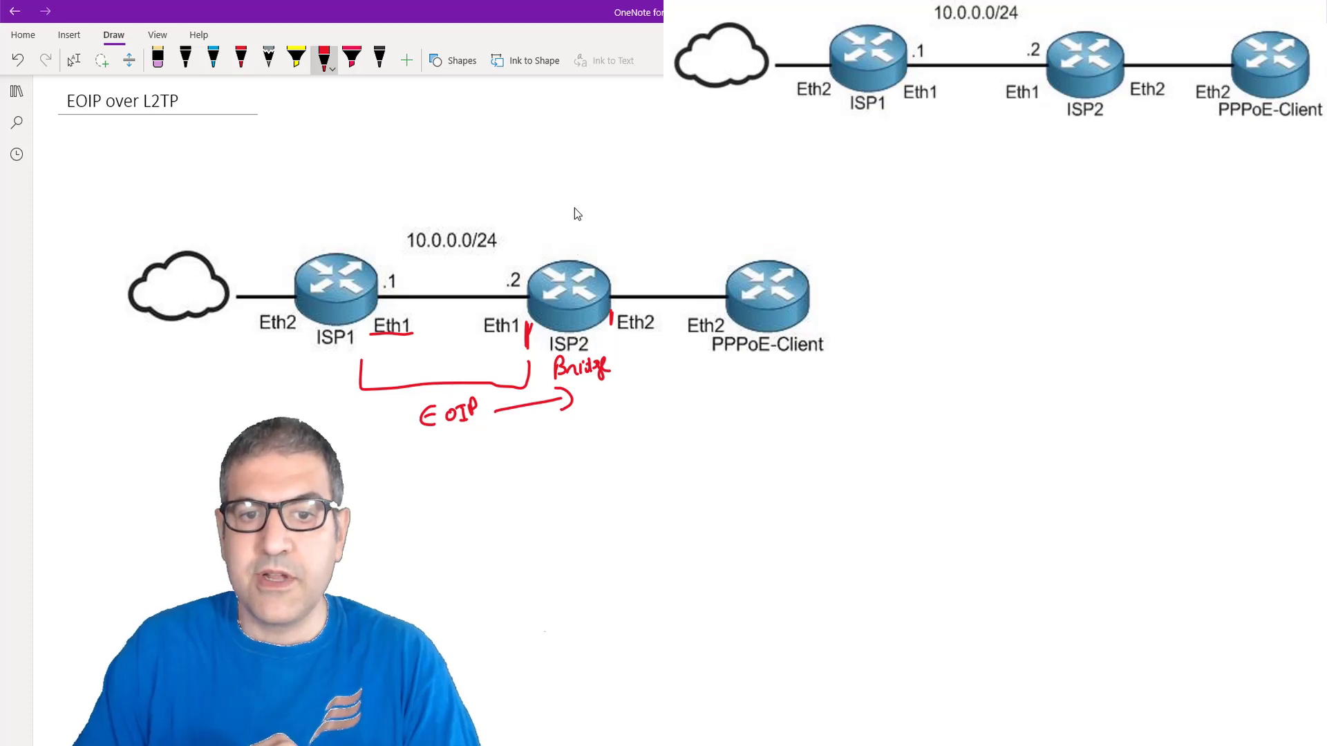
pyautogui.moveTo(572, 192)
pyautogui.mouseDown()
pyautogui.moveTo(571, 243)
pyautogui.moveTo(585, 210)
pyautogui.mouseUp()
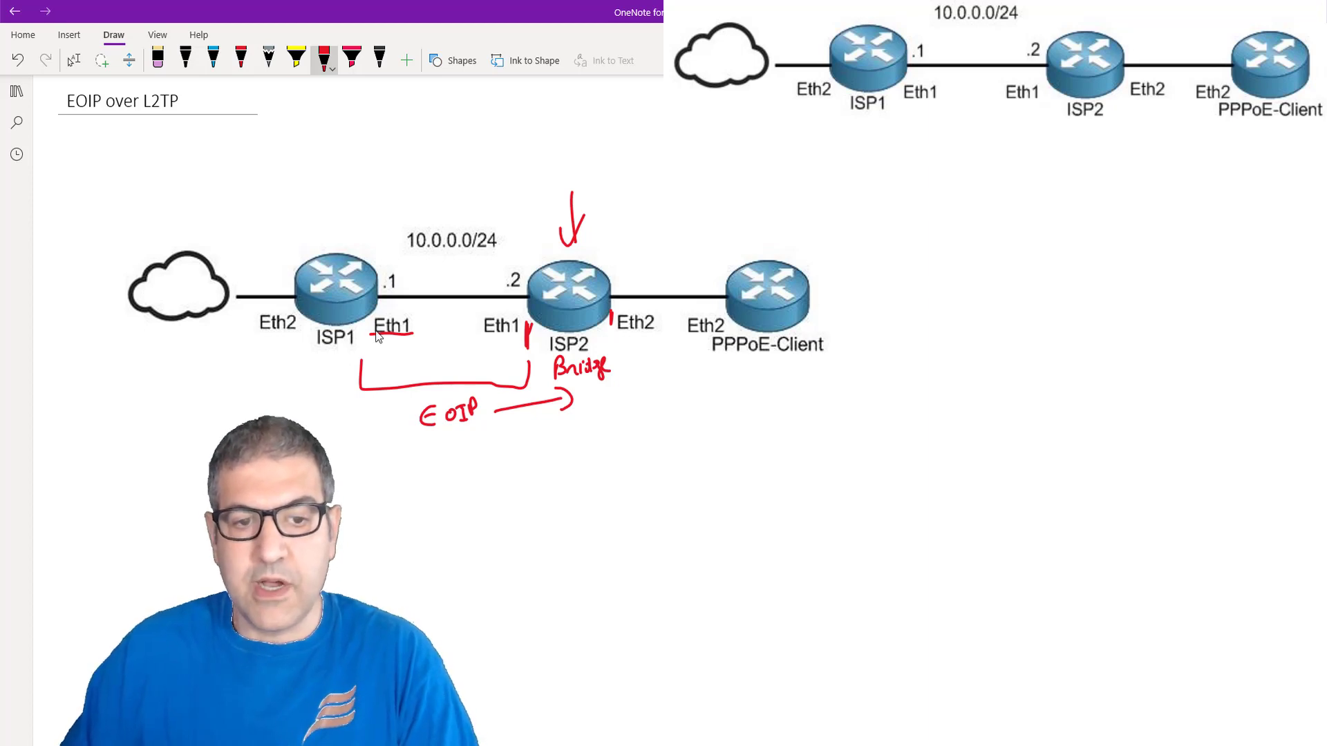
pyautogui.hotkey('alt', 'Tab')
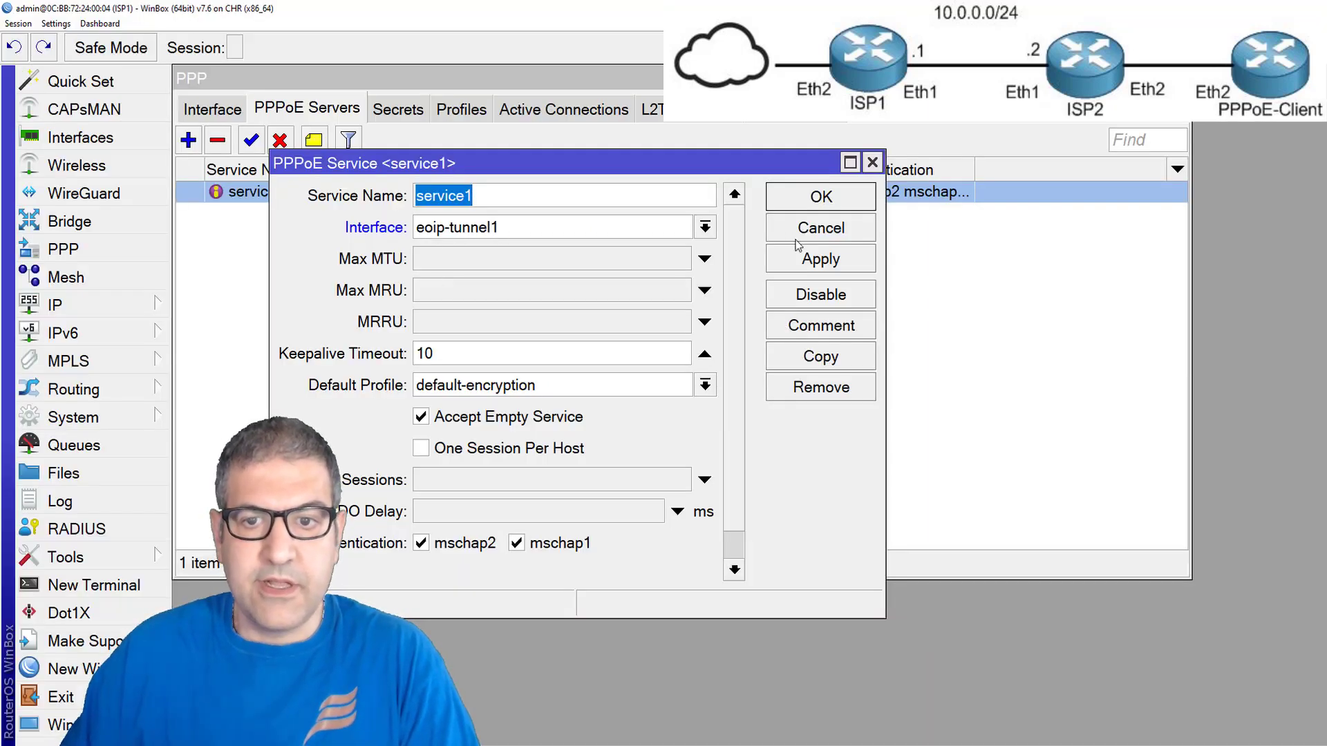
# Save service1 on eoip-tunnel1, then rerun the client's PPPoE scan on ether2 to find service1 from ISP1.
pyautogui.click(803, 259)
pyautogui.click(821, 199)
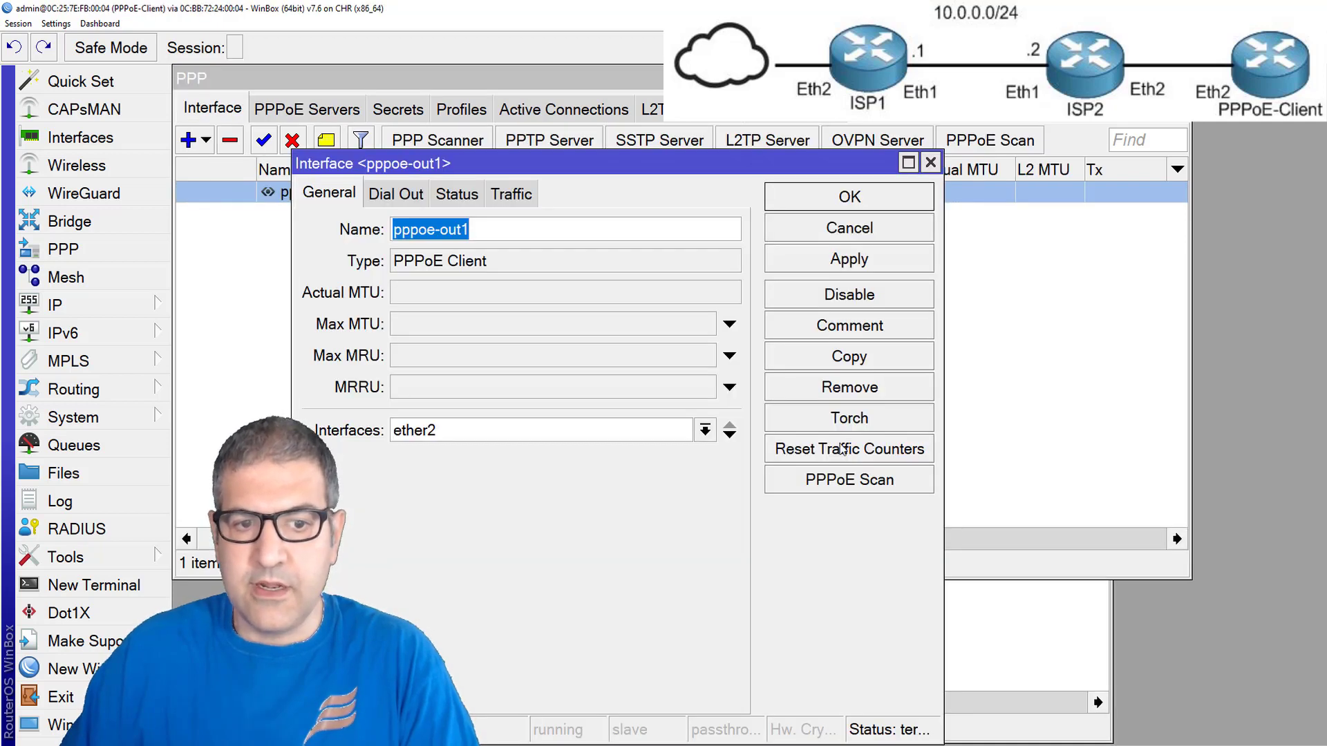
pyautogui.click(860, 487)
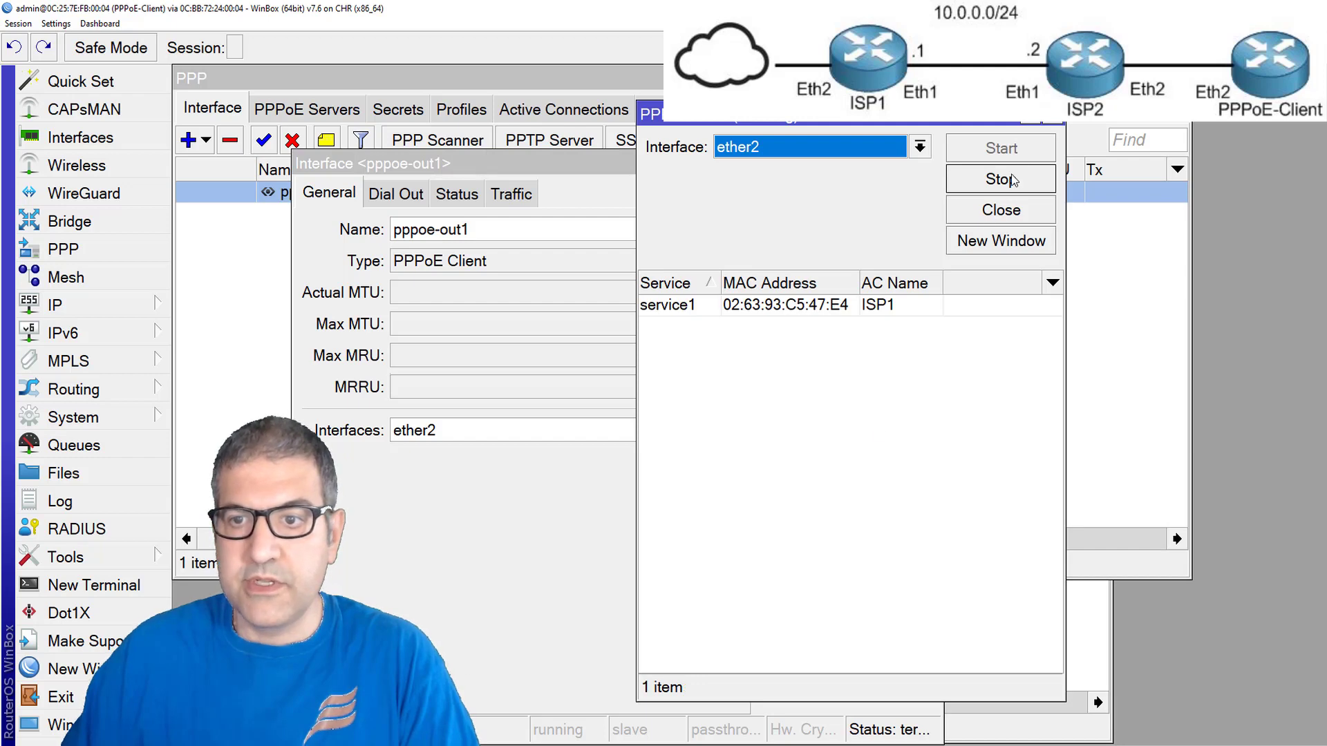
pyautogui.click(1014, 178)
pyautogui.click(1014, 151)
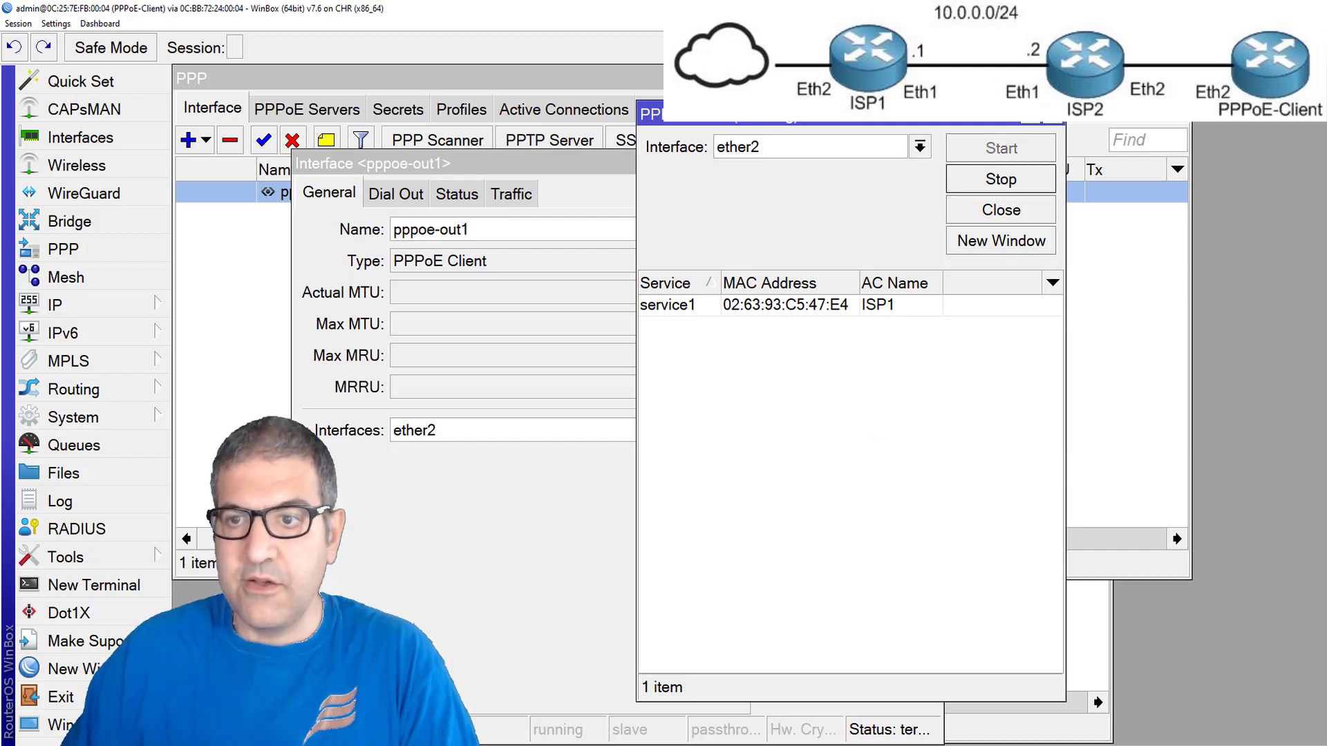
pyautogui.click(1030, 115)
pyautogui.click(1000, 209)
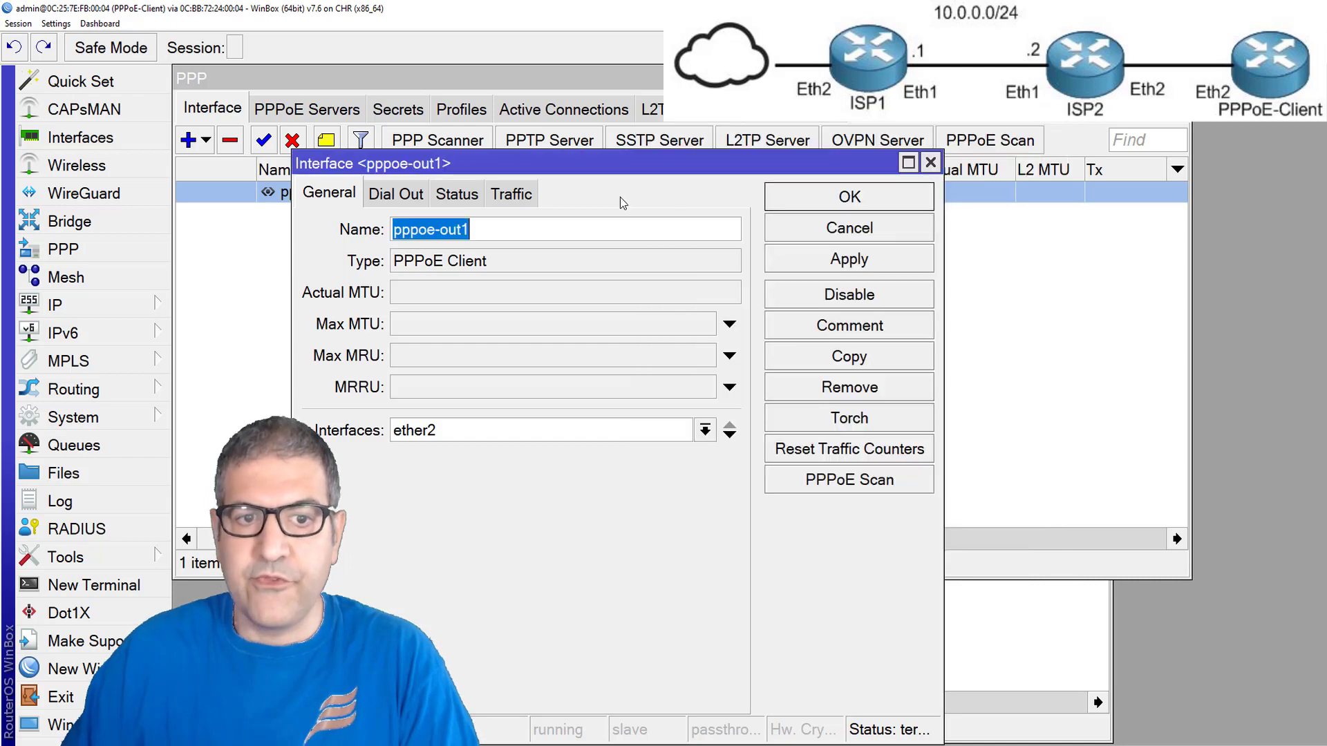
# Re-enter pppoe-out1's dial-out user name and password and save, so it runs with MTU 1400.
pyautogui.click(397, 194)
pyautogui.click(528, 334)
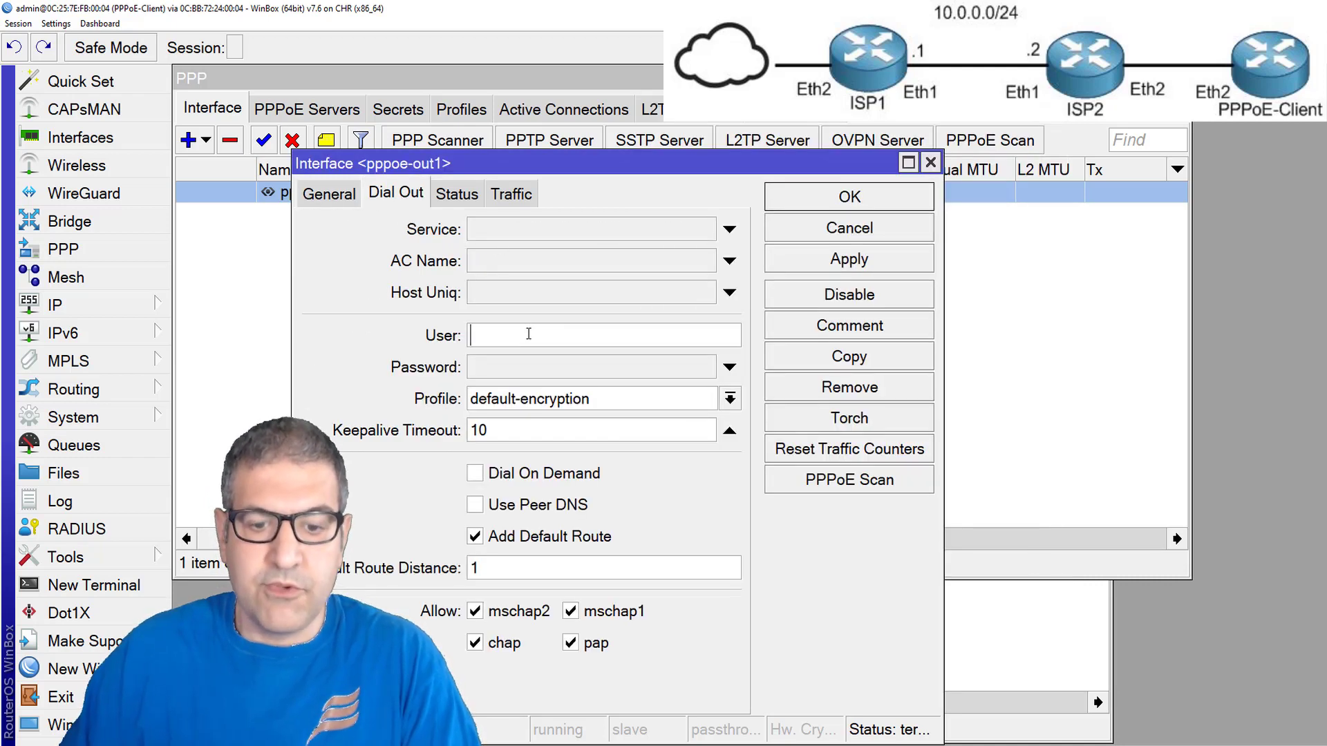
pyautogui.press('Tab')
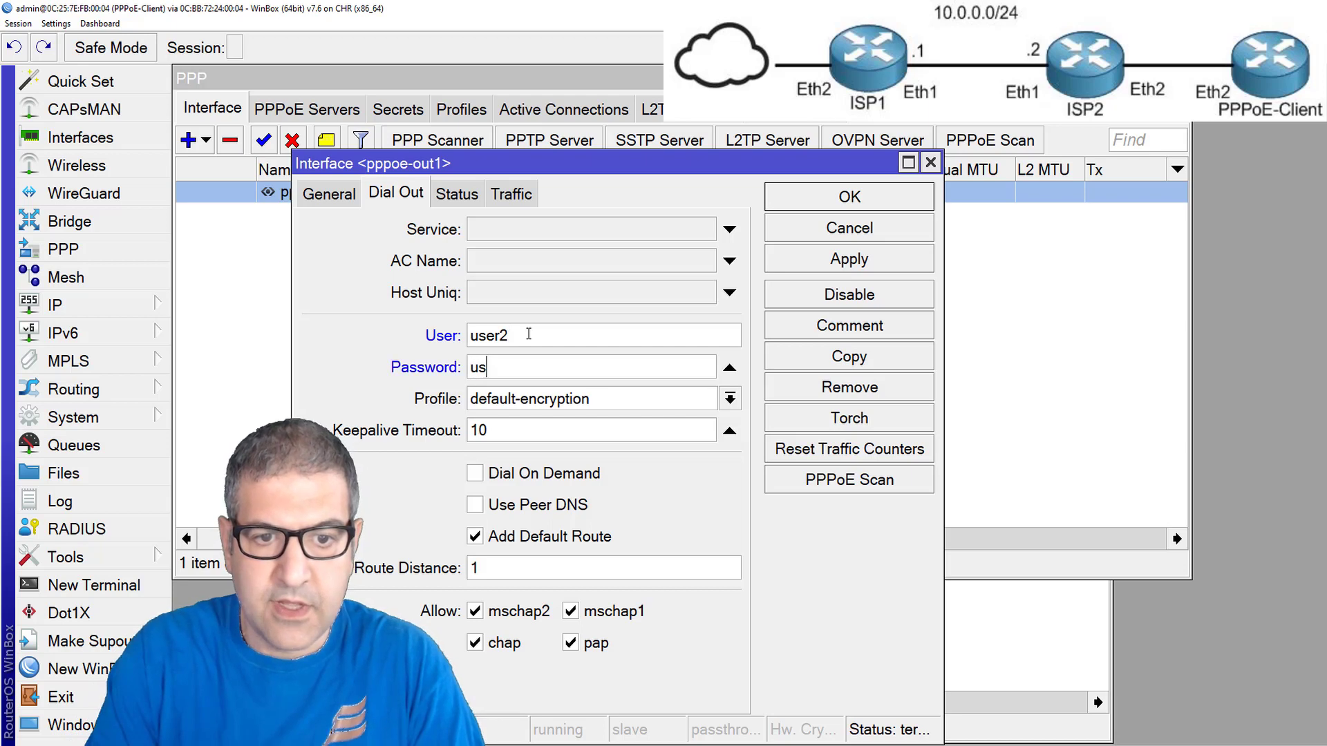
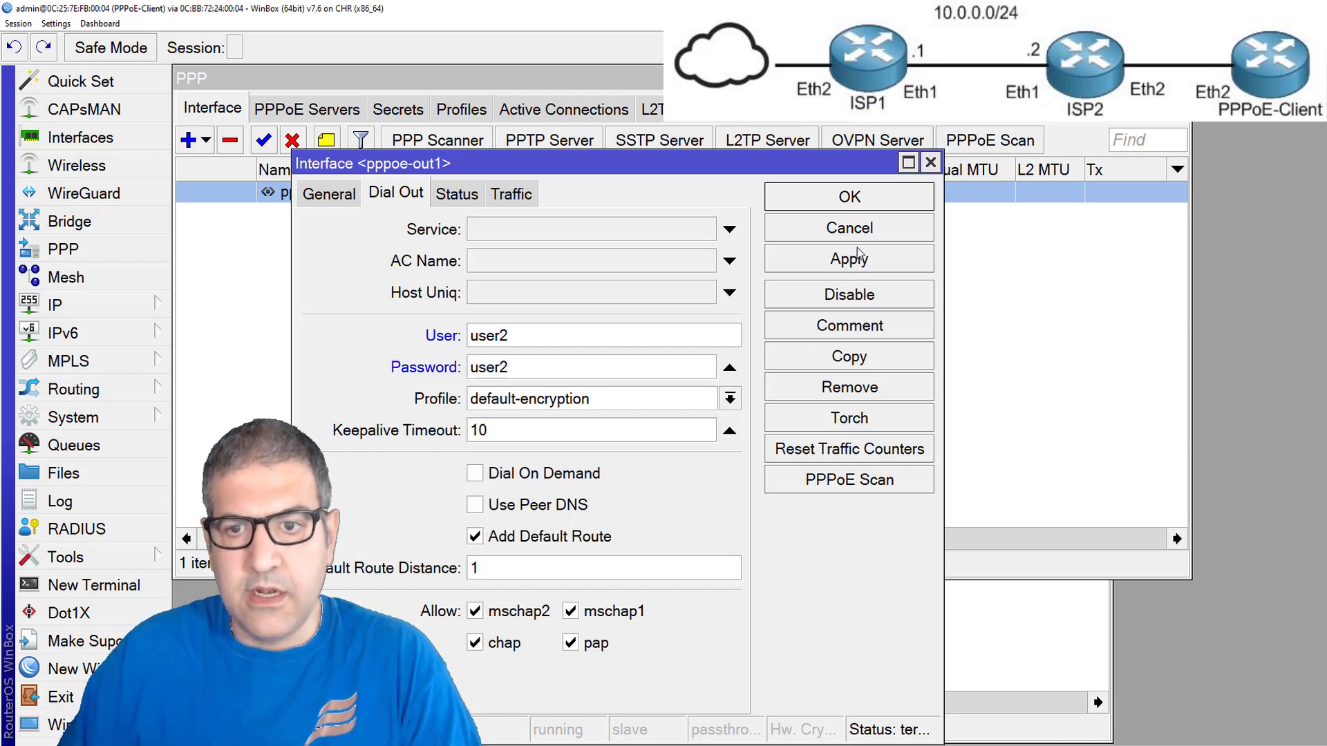
pyautogui.click(855, 264)
pyautogui.click(850, 197)
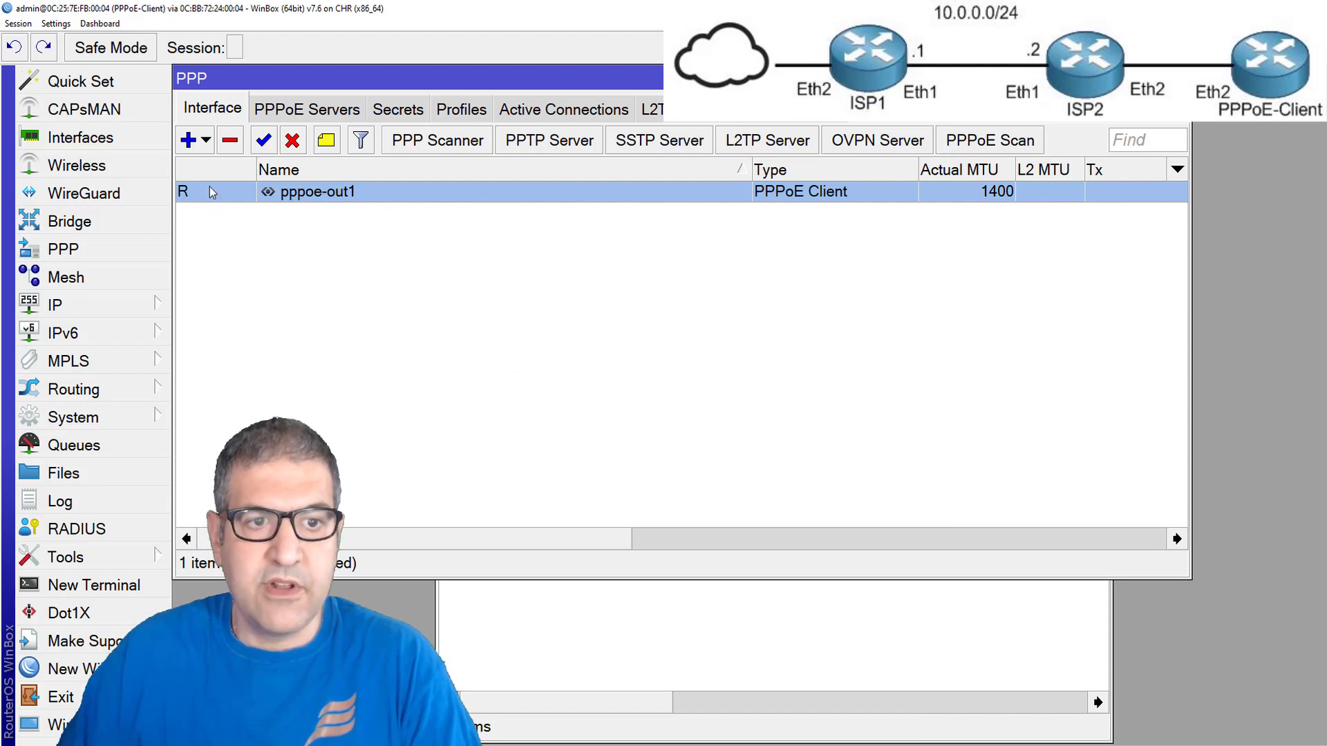
pyautogui.press('Escape')
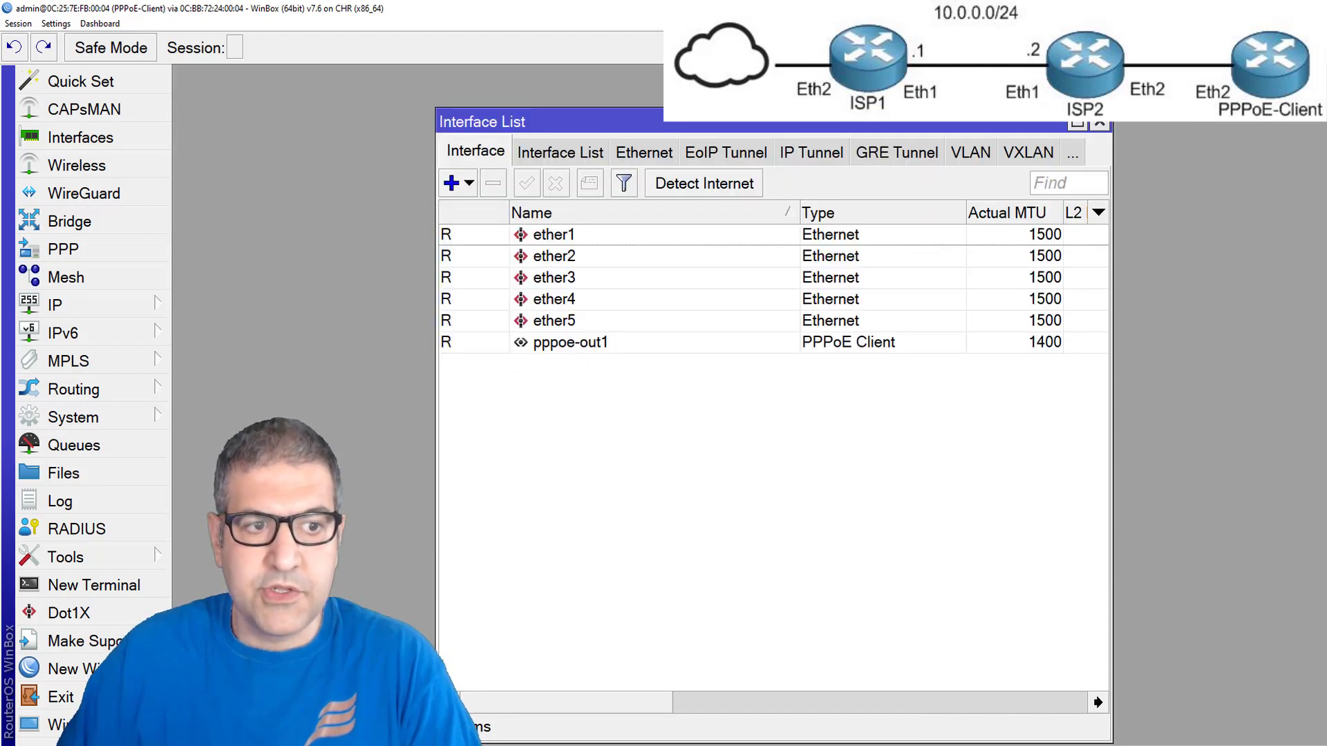
pyautogui.click(84, 304)
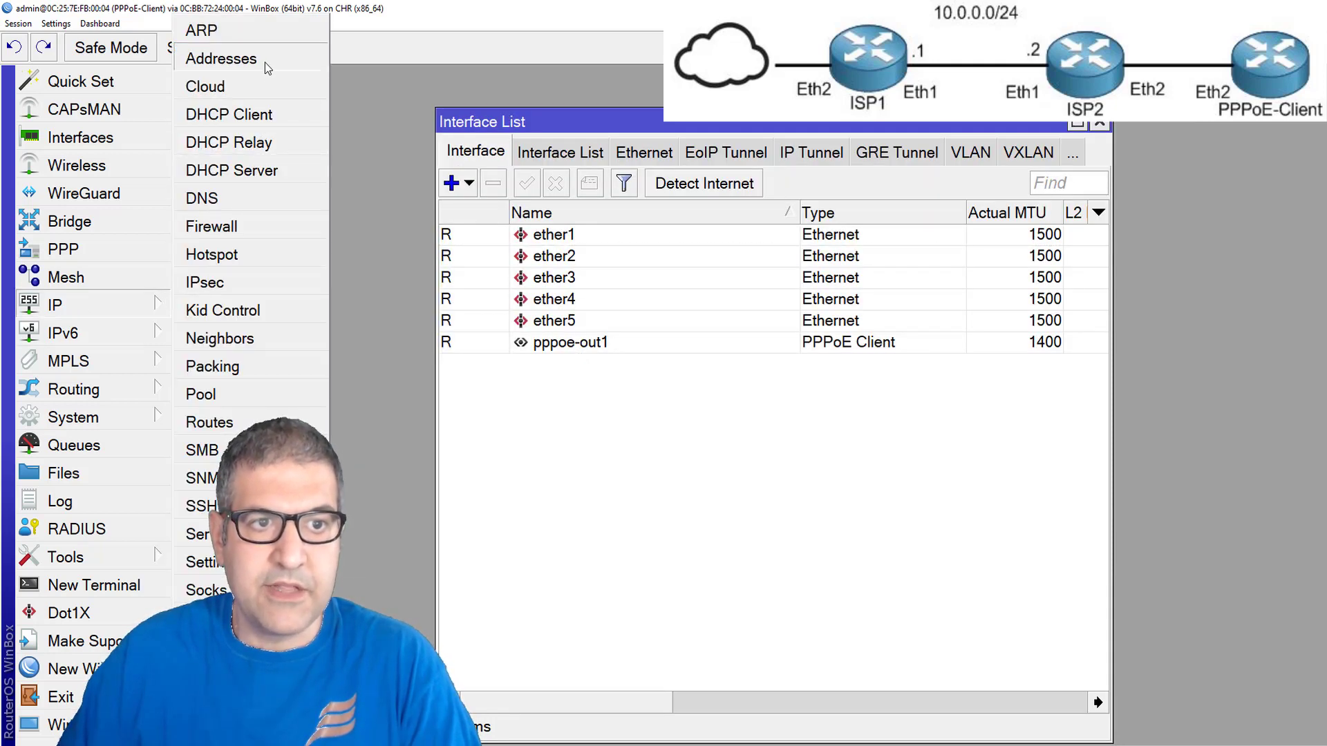
# Check the client's 172.17.0.2 entry in the IP address list.
pyautogui.click(267, 61)
pyautogui.click(463, 160)
pyautogui.press('Escape')
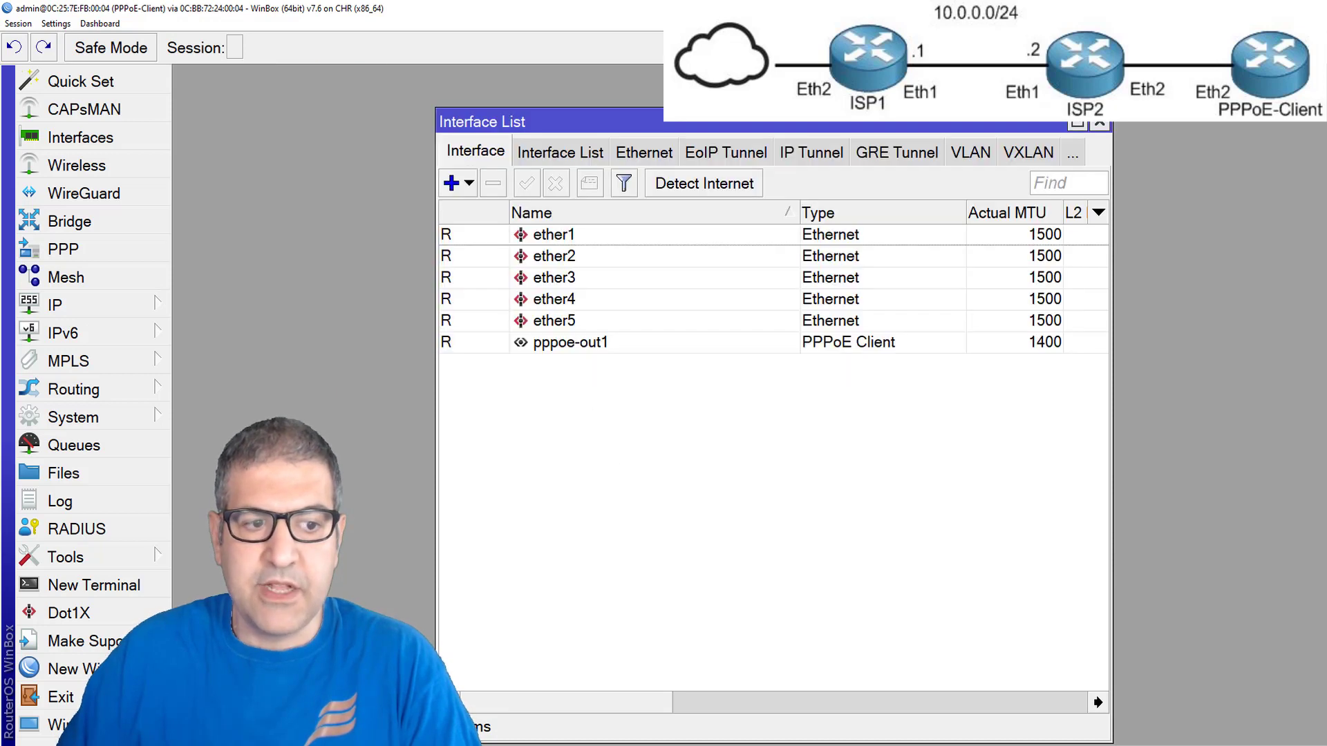
# Ping google.com from a new terminal and get replies with 0% loss.
pyautogui.click(104, 586)
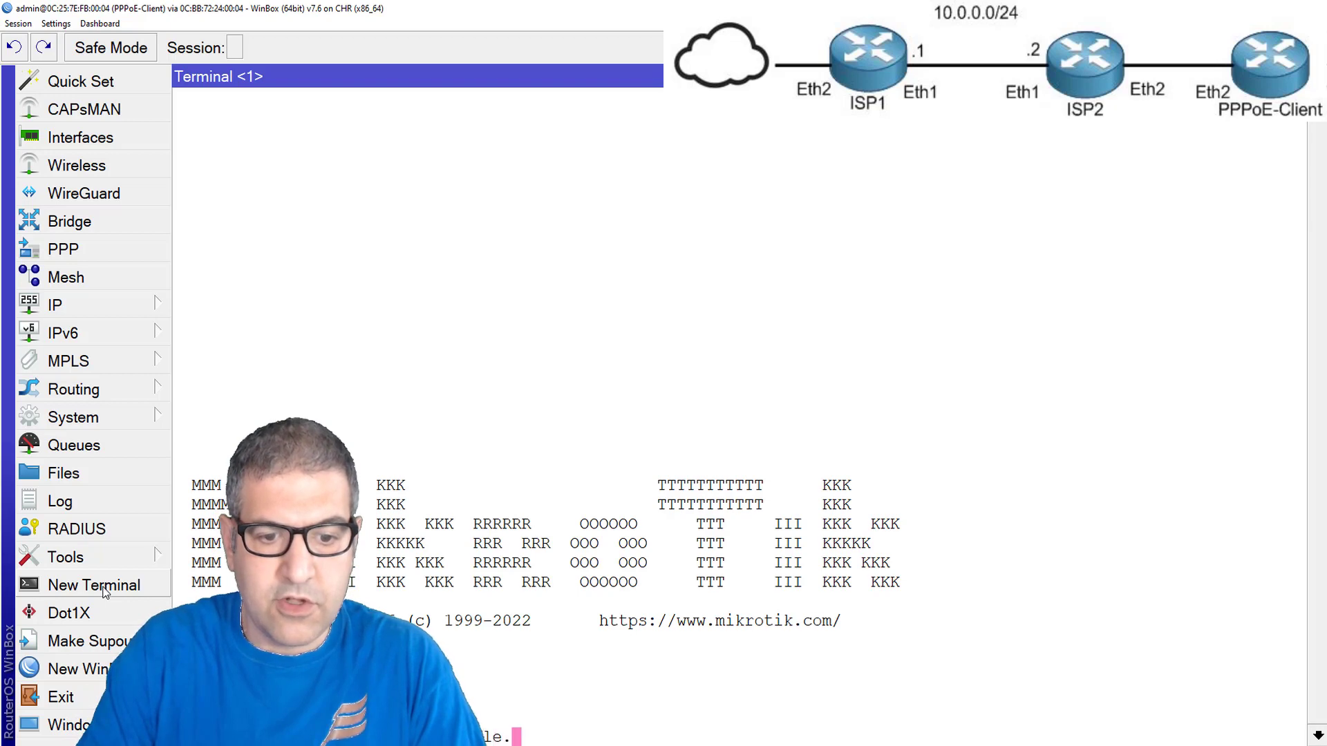
pyautogui.write('com')
pyautogui.press('Return')
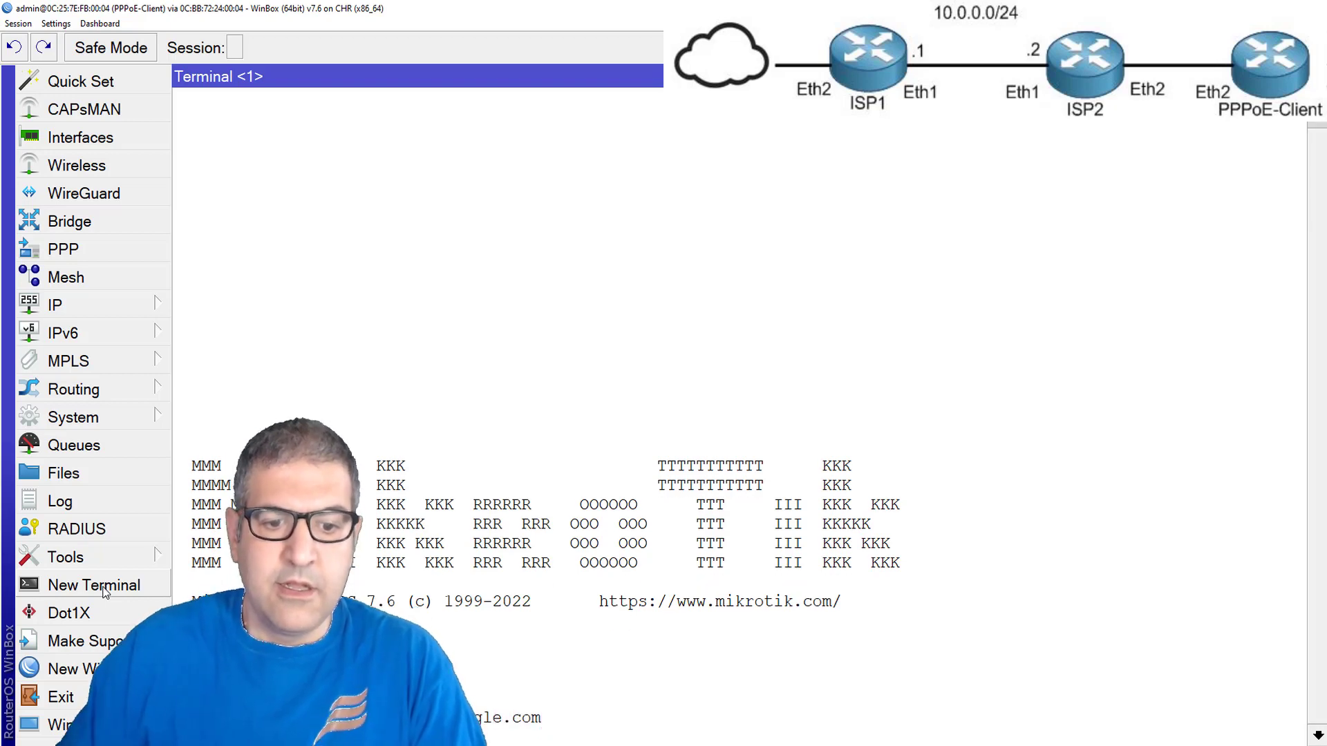
# Confirm the DNS settings list server 8.8.8.8.
pyautogui.click(102, 315)
pyautogui.click(261, 198)
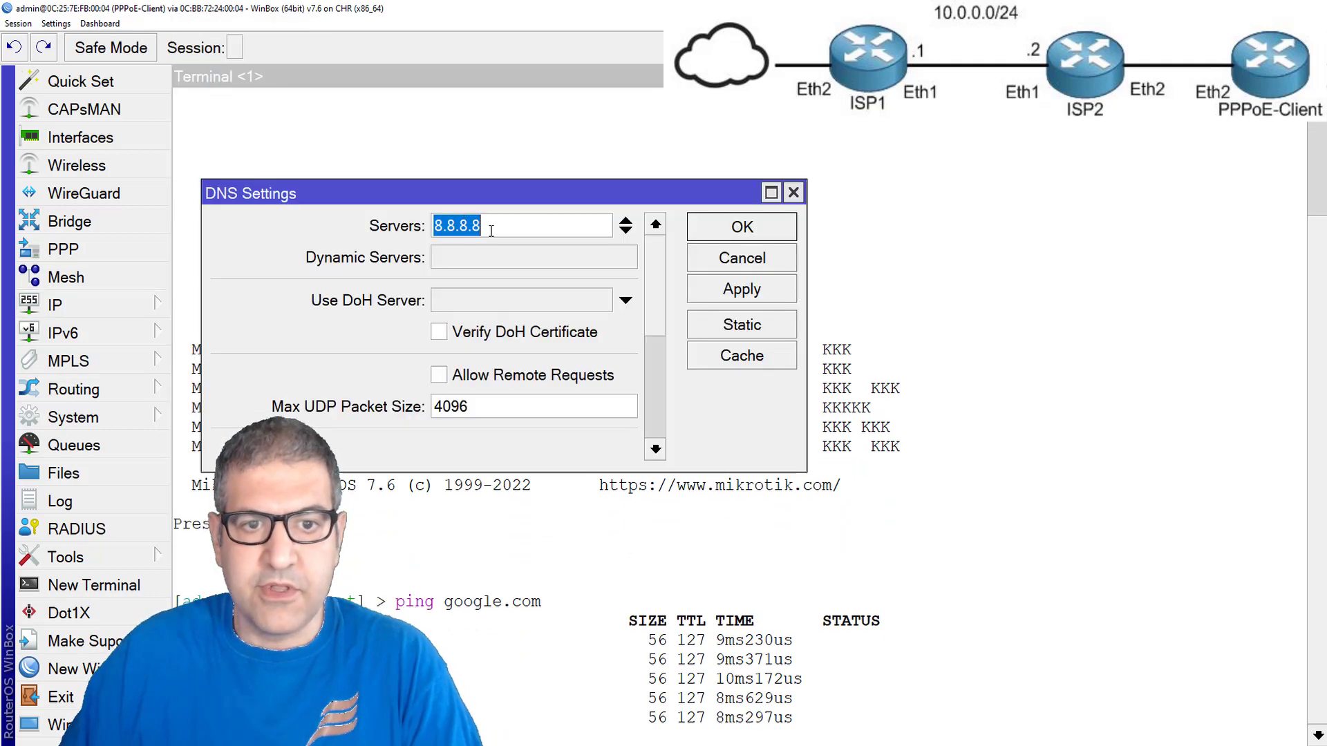
pyautogui.click(793, 193)
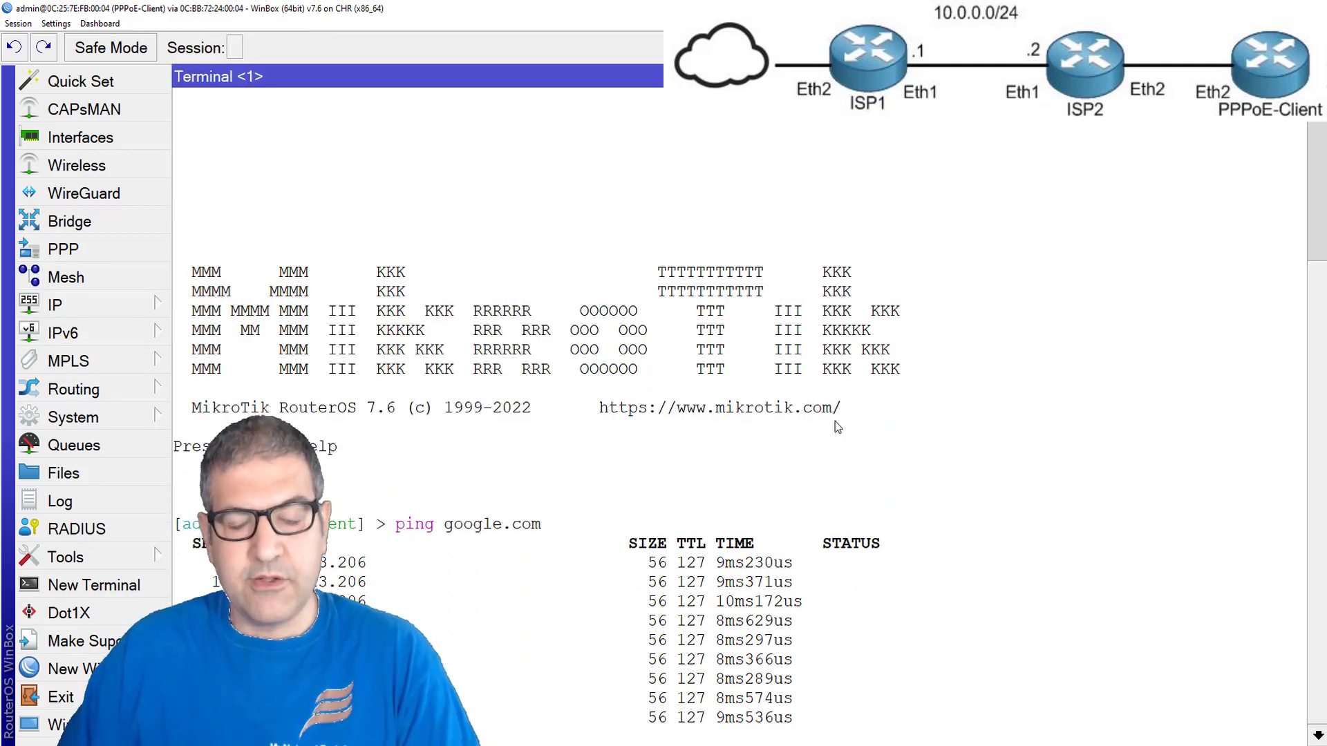